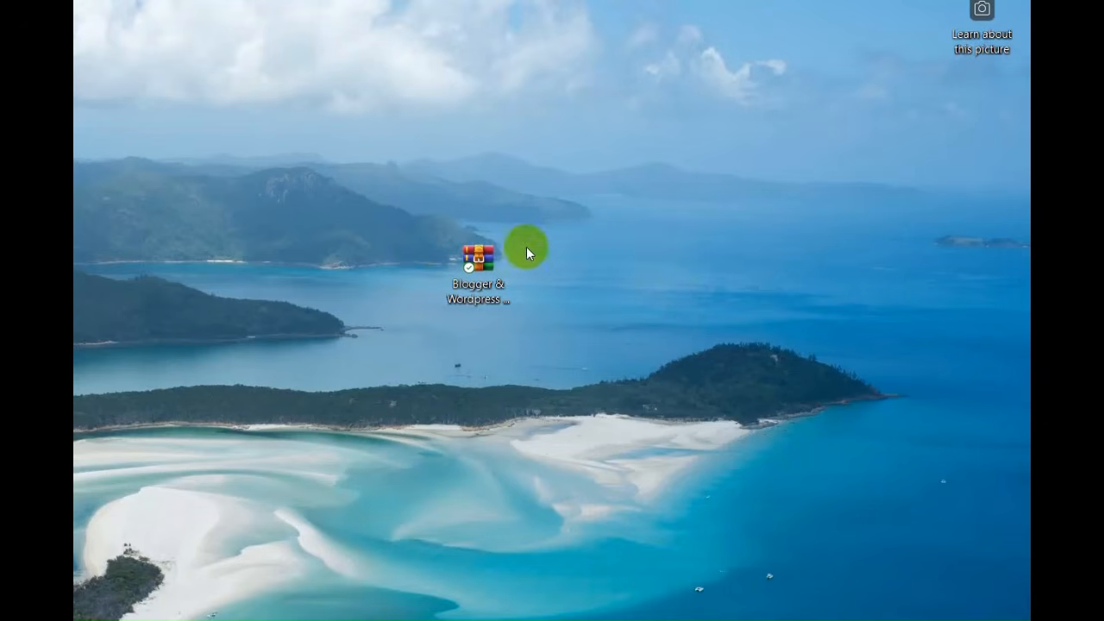
Extract the Blogger & Wordpress Auto Post Pro V 8.9.3 zip archive into a folder of the same name
click(481, 262)
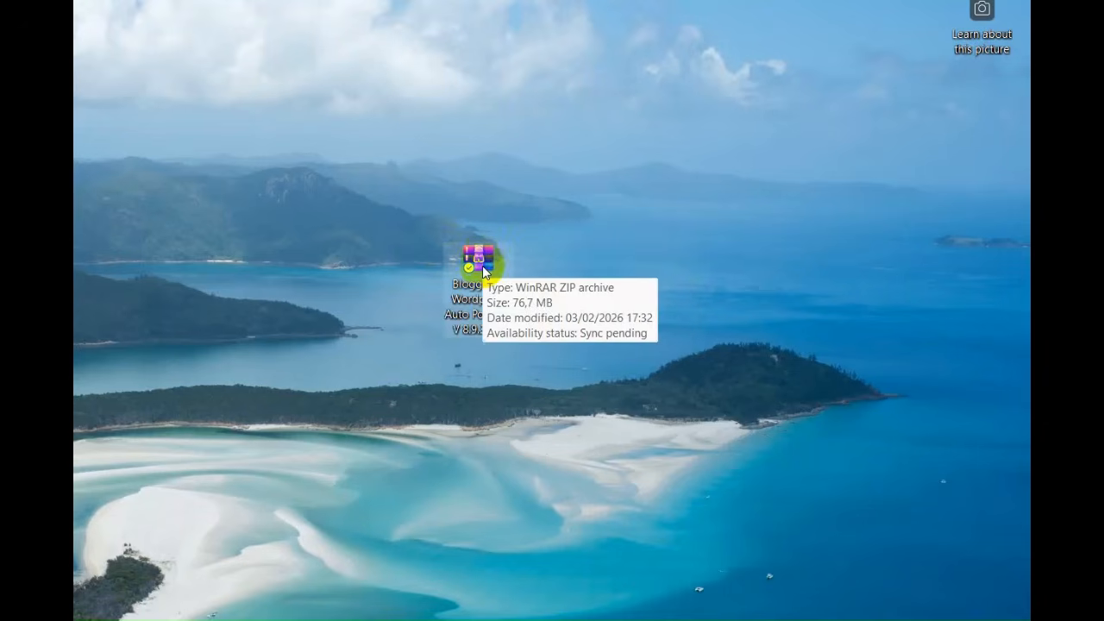
double_click(484, 265)
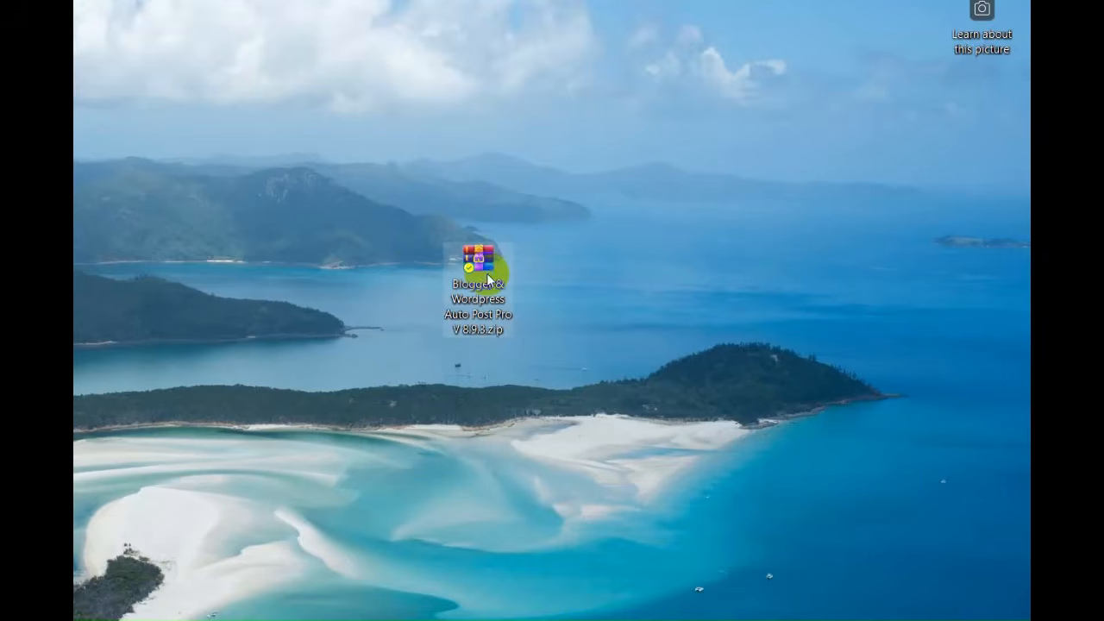
right_click(485, 269)
mouse_move(565, 219)
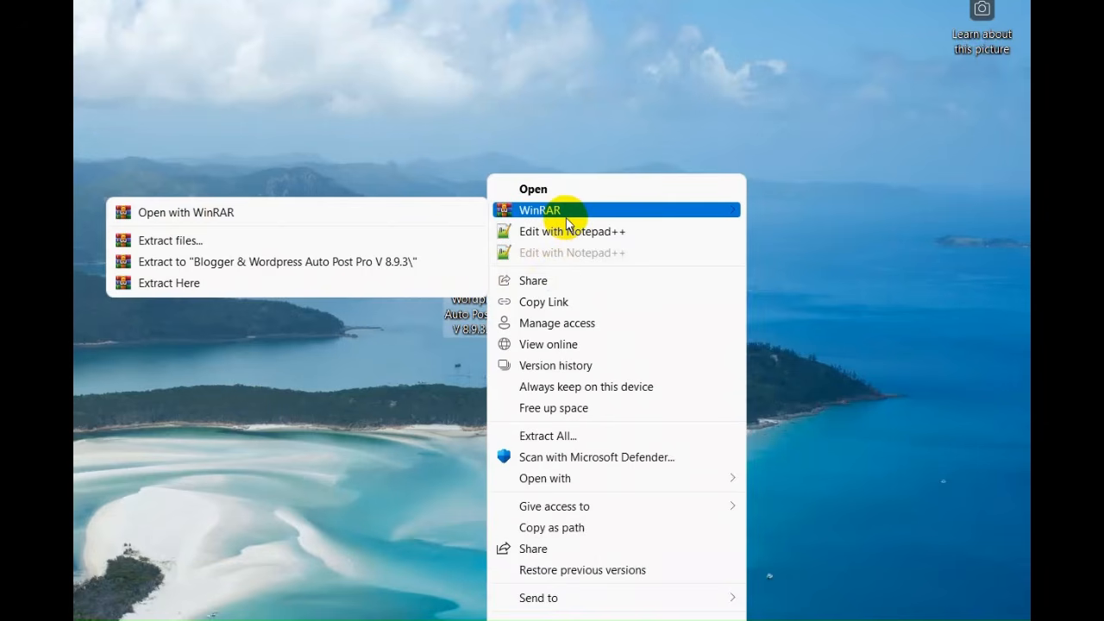
click(359, 263)
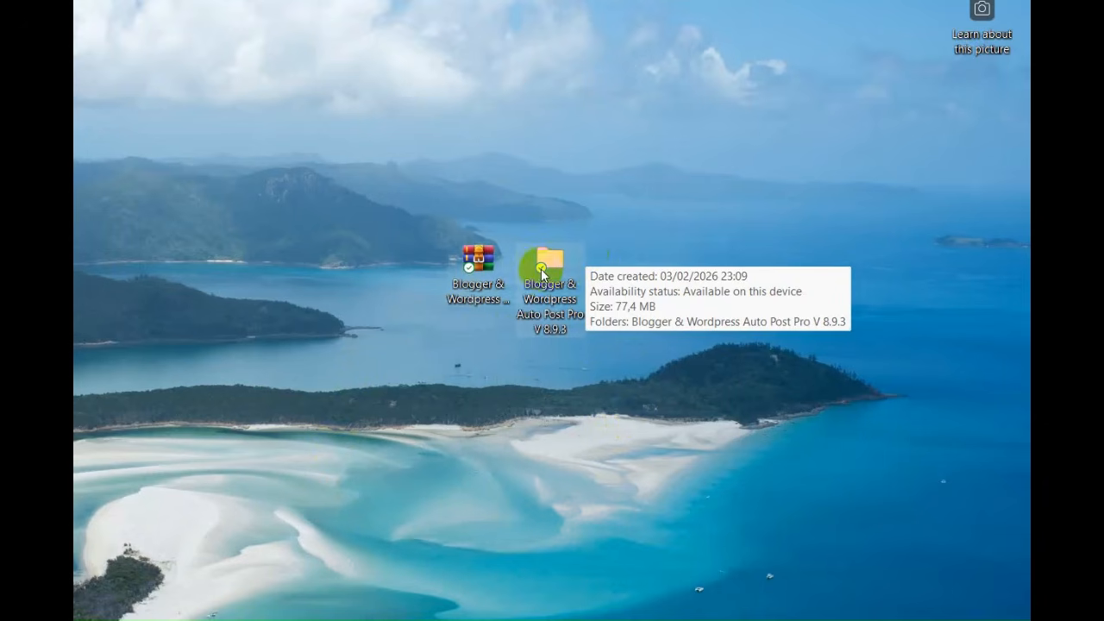
Open the extracted folder and its nested Blogger & Wordpress Auto Post Pro V 8.9.3 folder, and launch appv893.exe
double_click(545, 273)
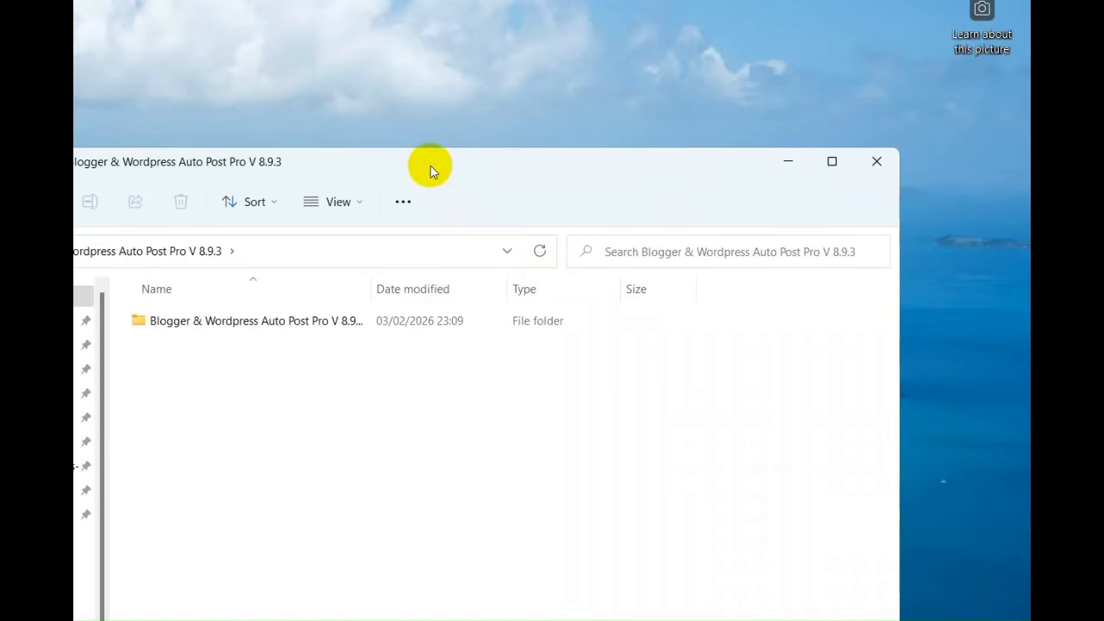
drag(430, 166, 429, 29)
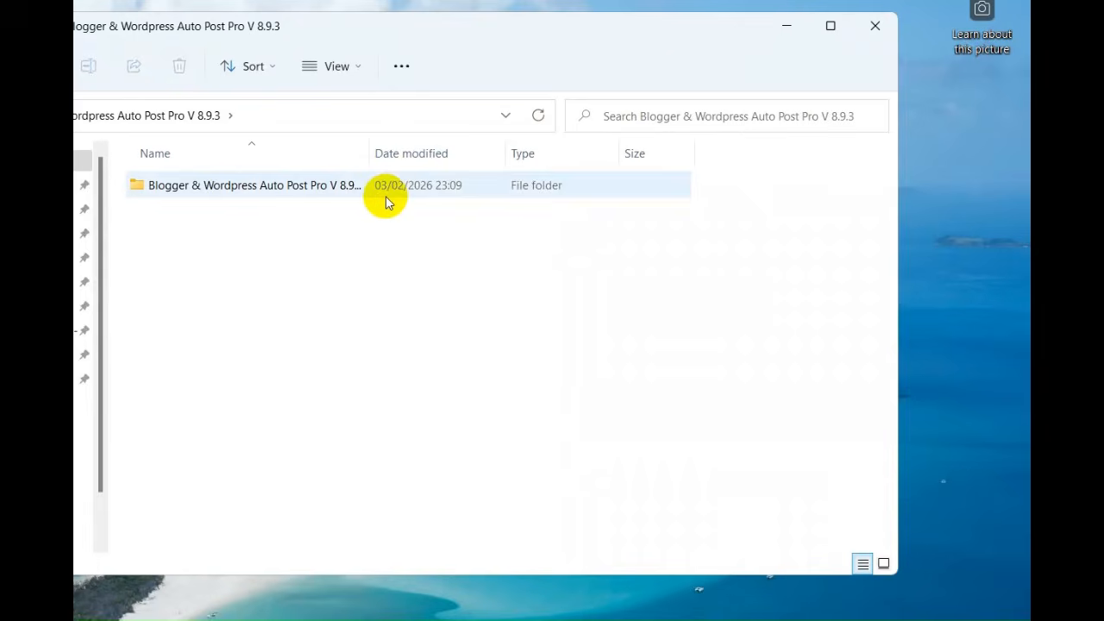
double_click(298, 188)
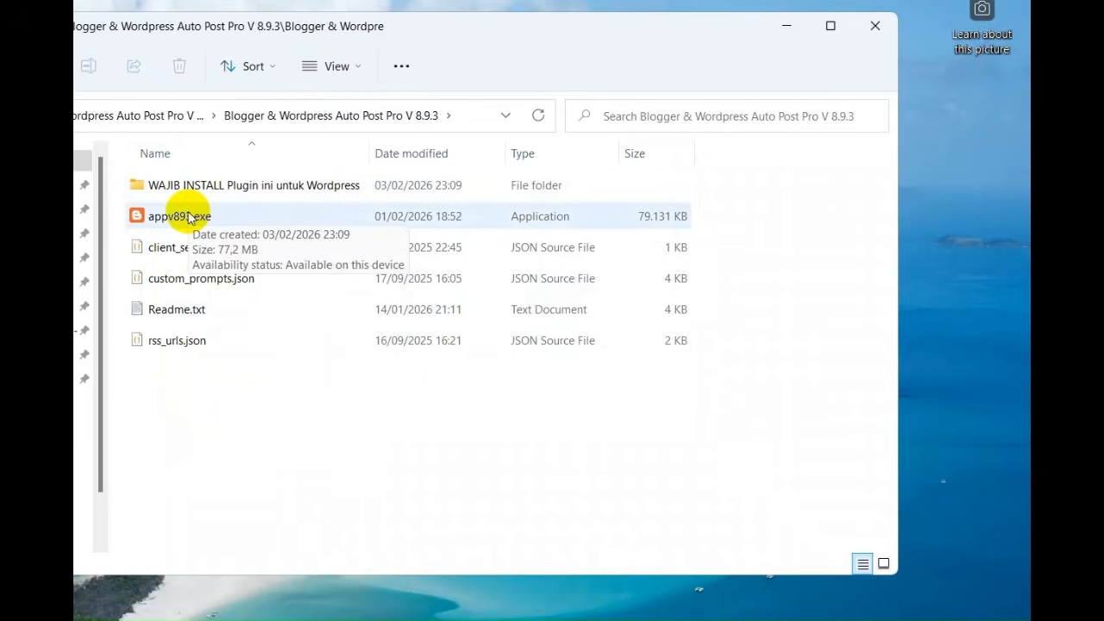
double_click(188, 216)
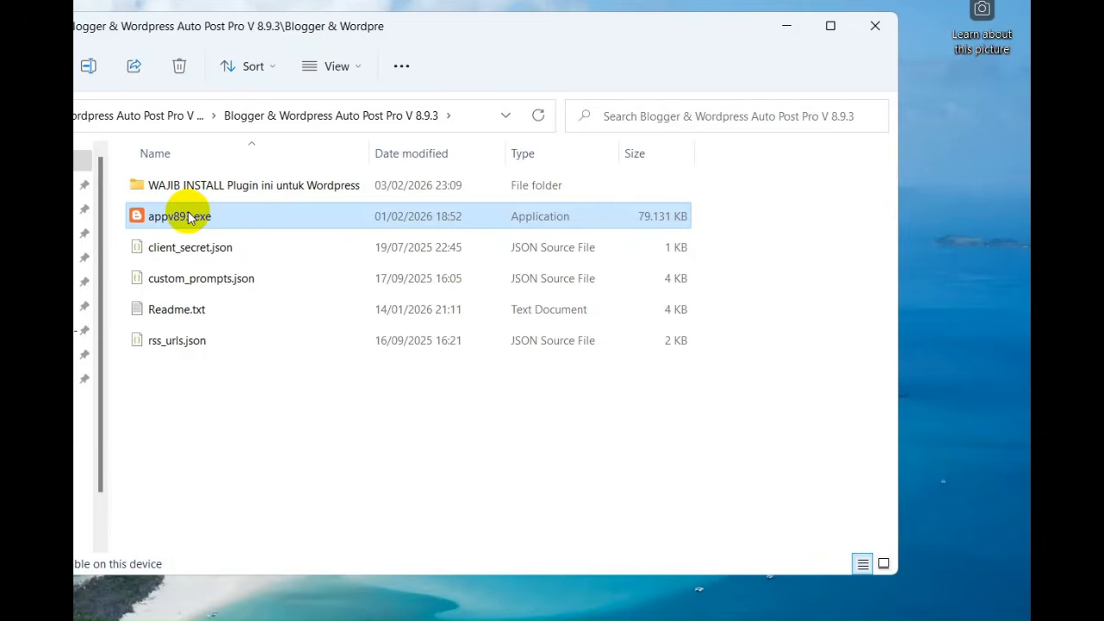
double_click(190, 218)
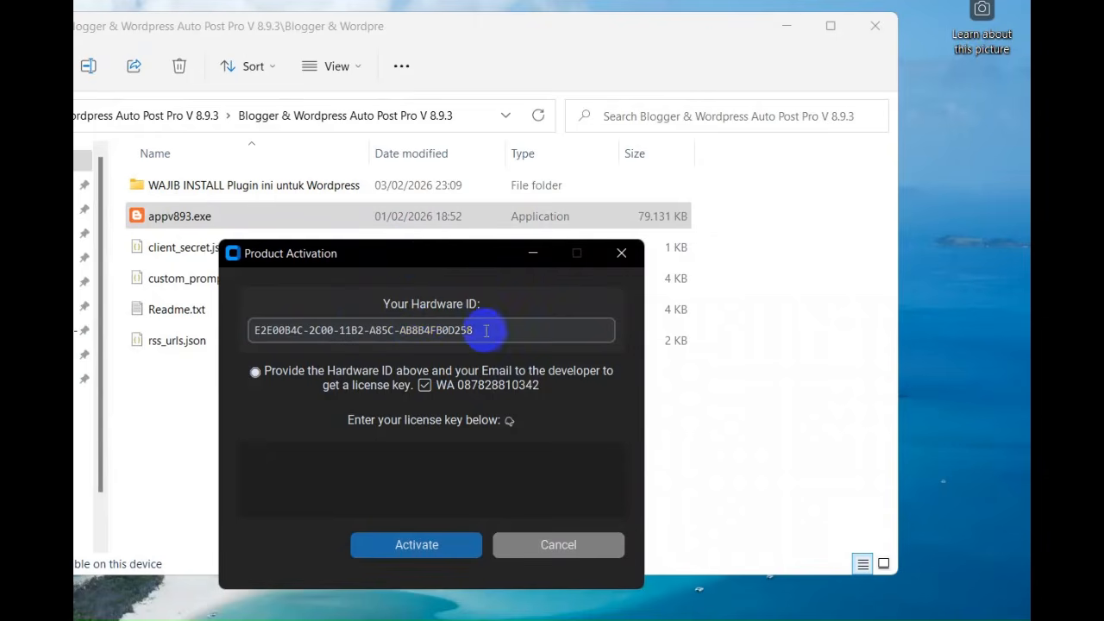
Examine the Hardware ID, developer contact and license key fields in the Product Activation dialog, and cancel the activation
drag(485, 328, 251, 329)
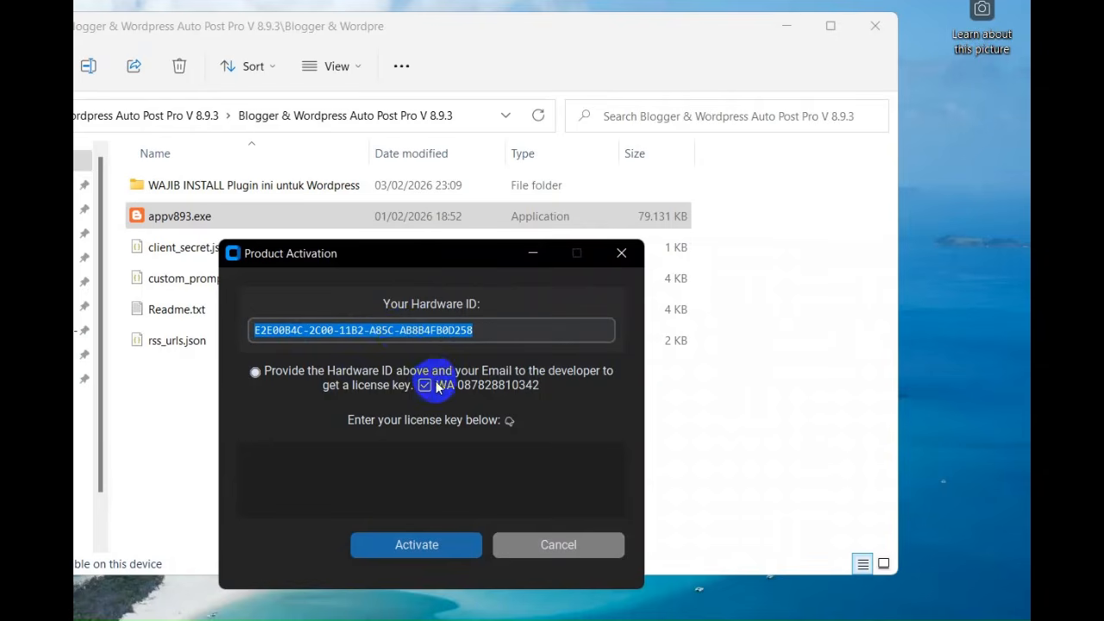
click(545, 389)
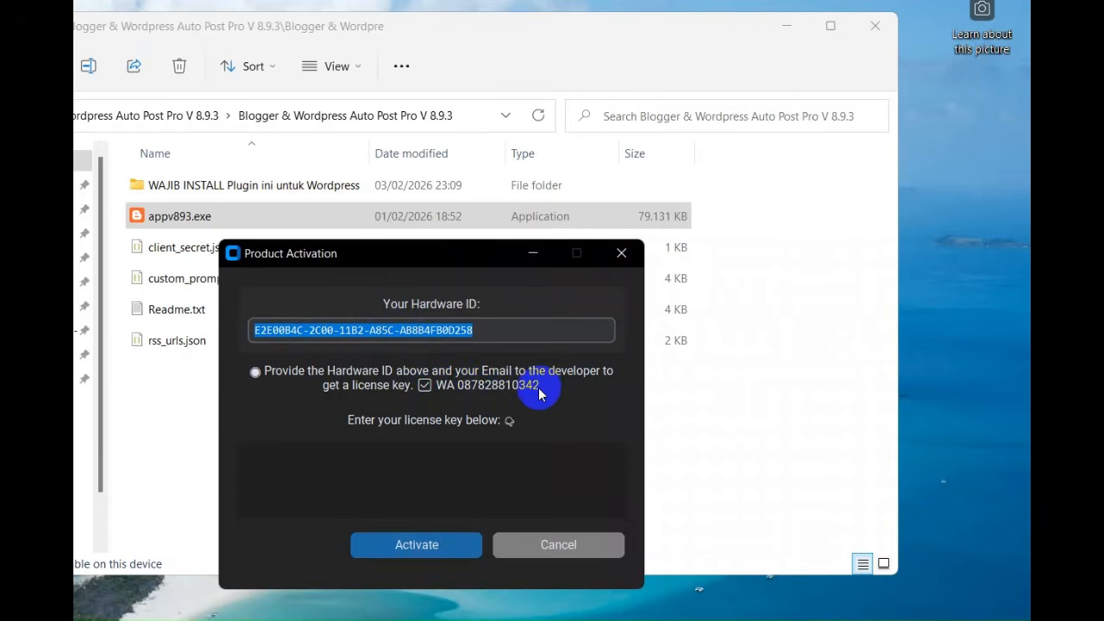
click(369, 464)
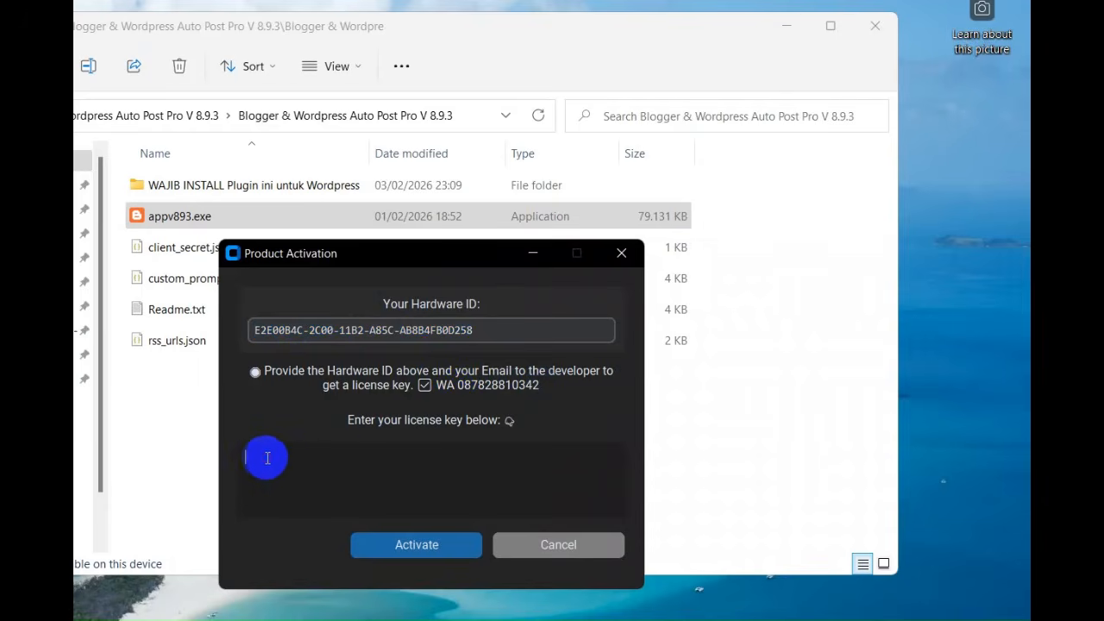
drag(264, 459, 438, 469)
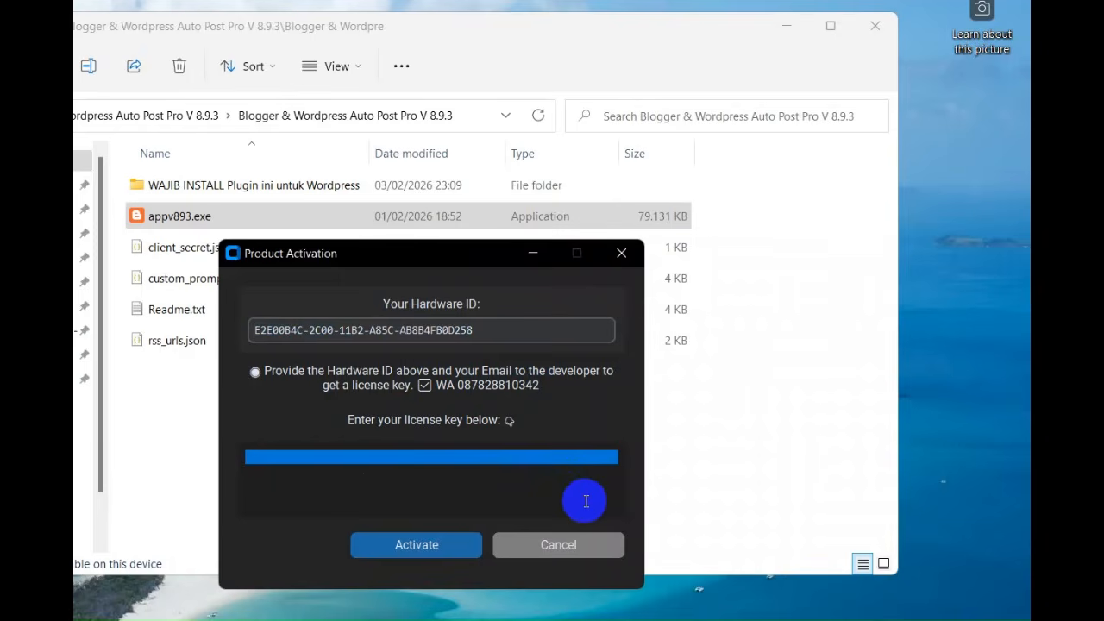
click(521, 551)
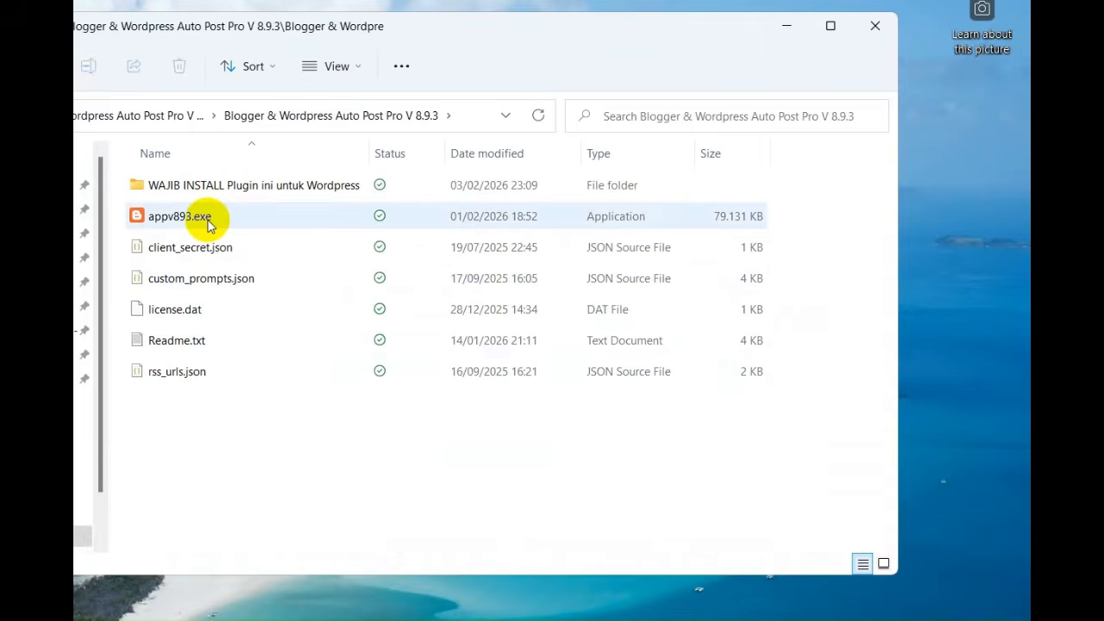
Launch appv893.exe again and set its interface language to Indonesia from the account settings page
double_click(207, 222)
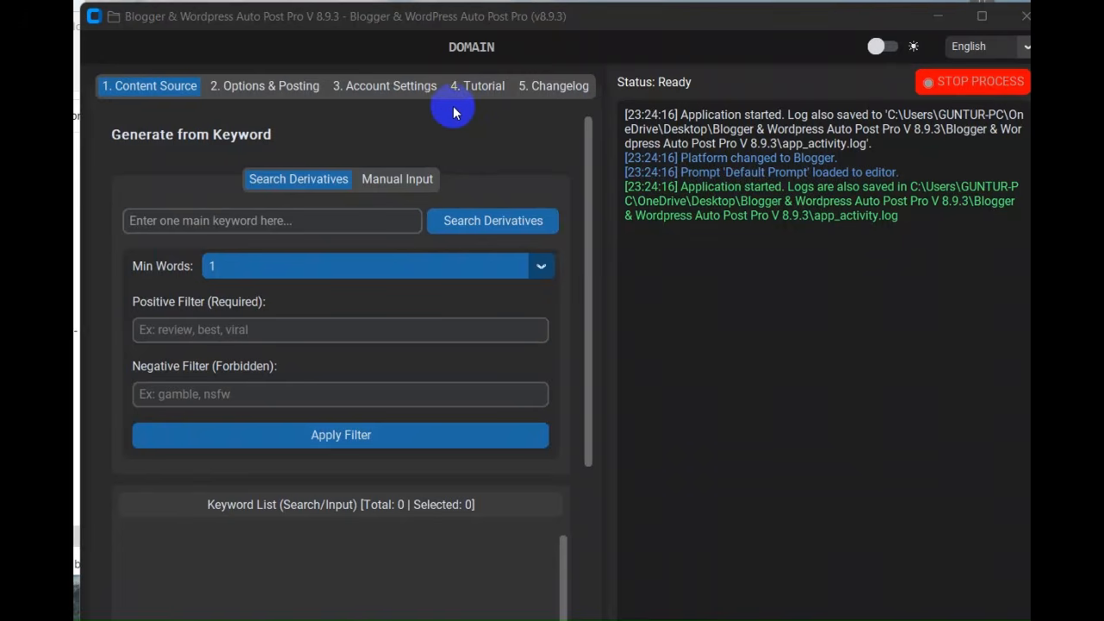
click(379, 89)
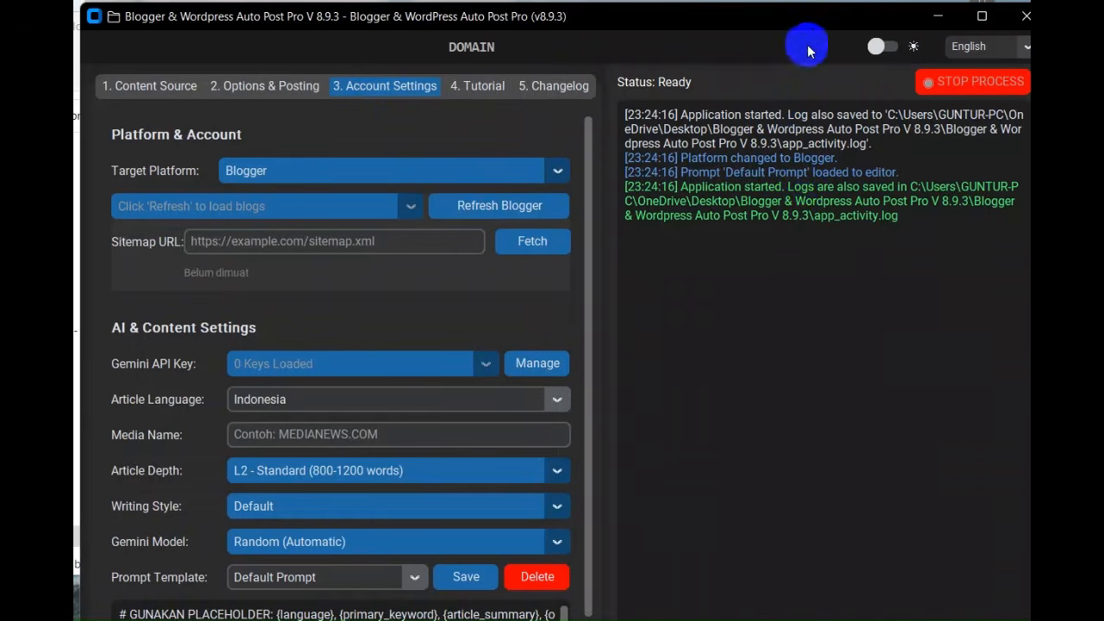
click(964, 50)
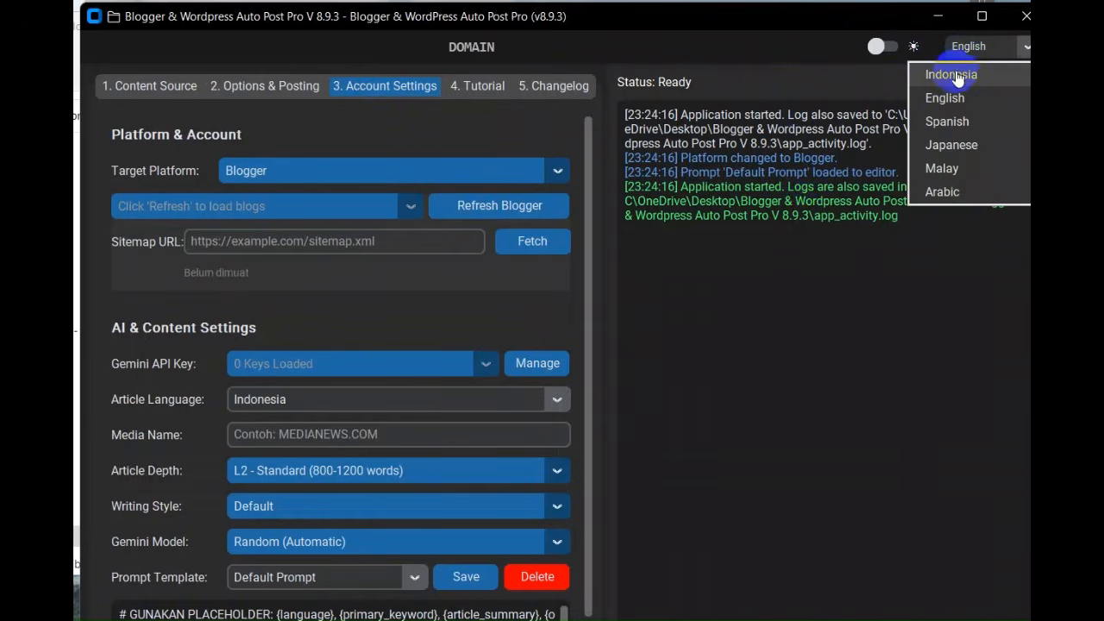
click(955, 75)
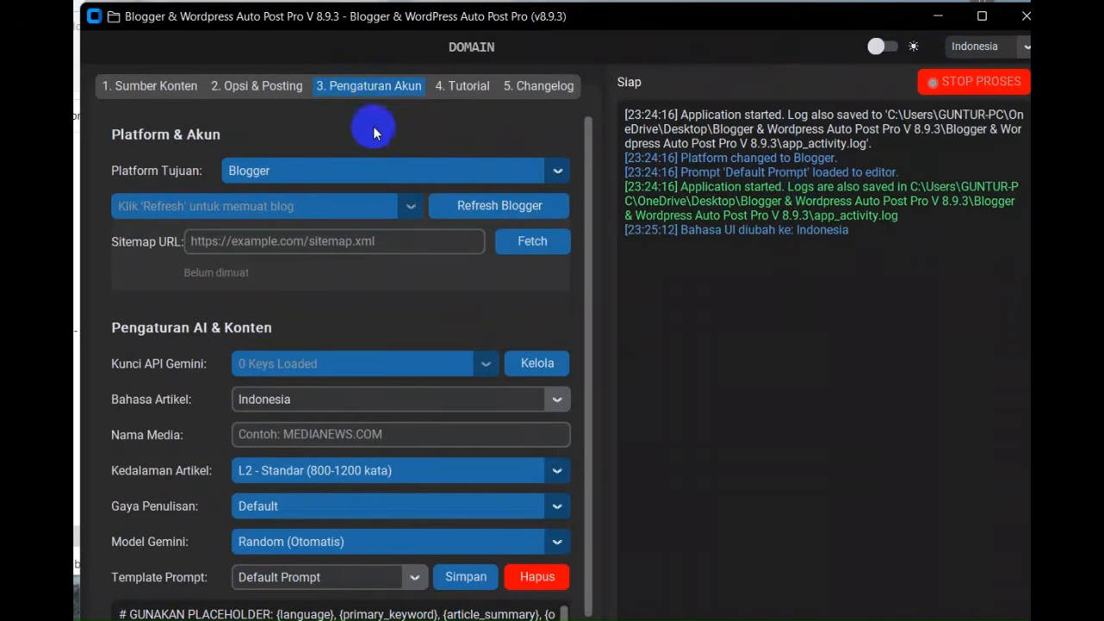
Review the available target platforms and set the target platform to Blogger
click(445, 177)
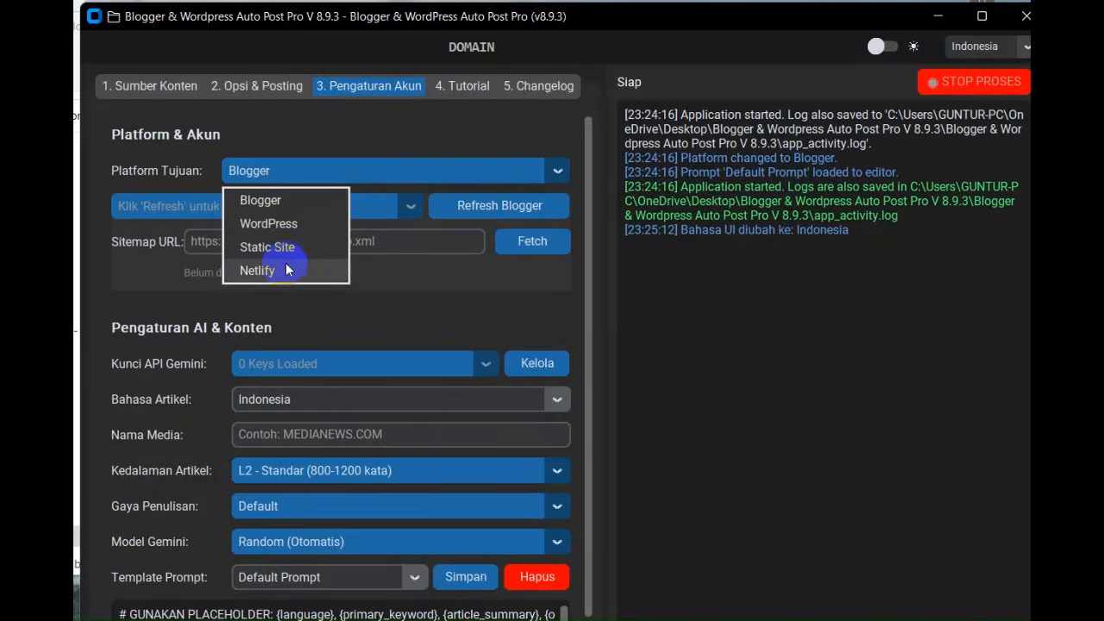
click(360, 129)
click(351, 180)
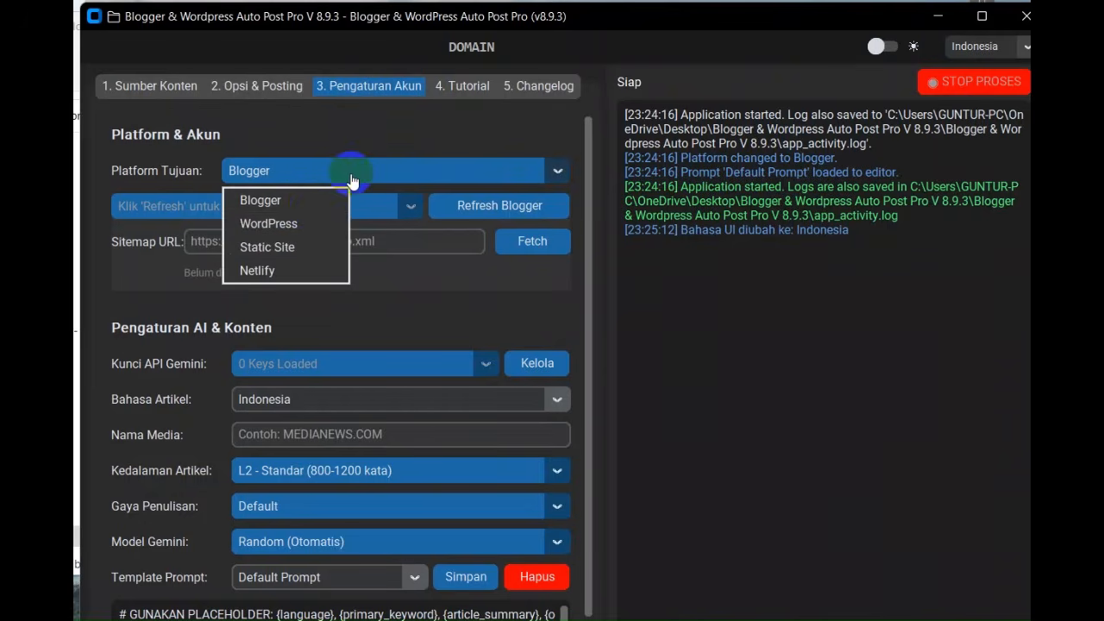
click(314, 203)
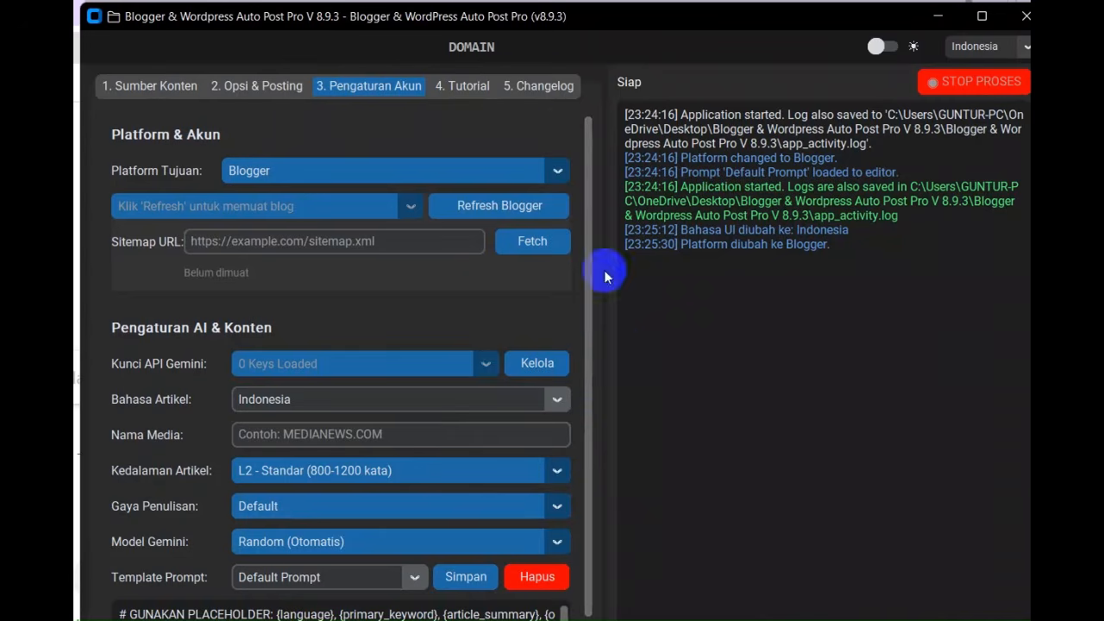
Refresh the Blogger connection, grant bloggerautopoststandalone access with the existing Google account, and return from the browser to the application
drag(565, 18, 633, 115)
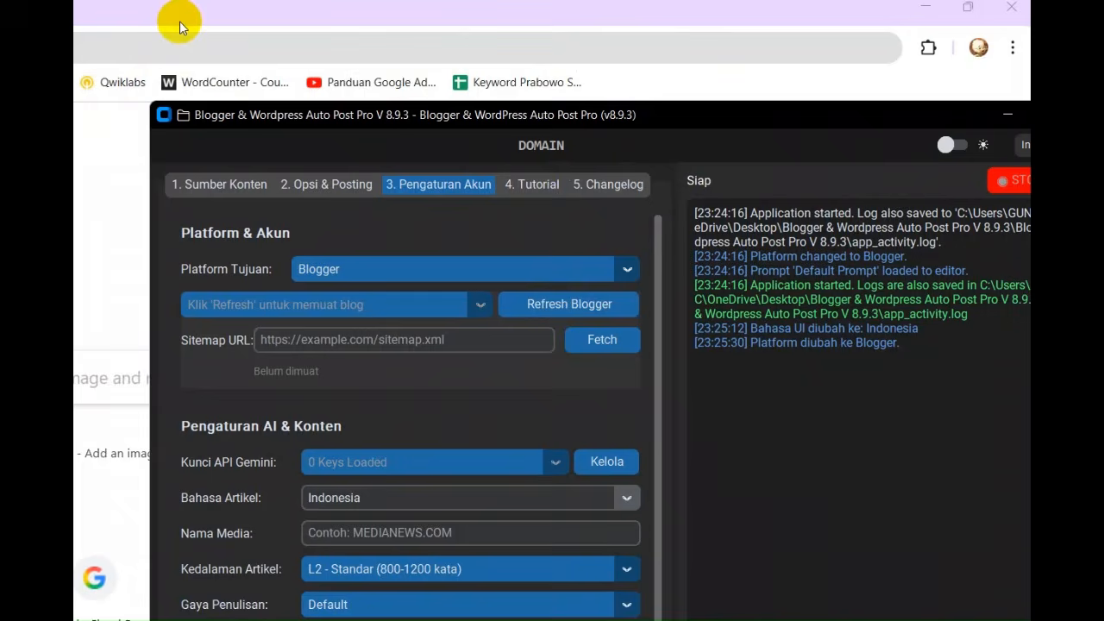
click(537, 304)
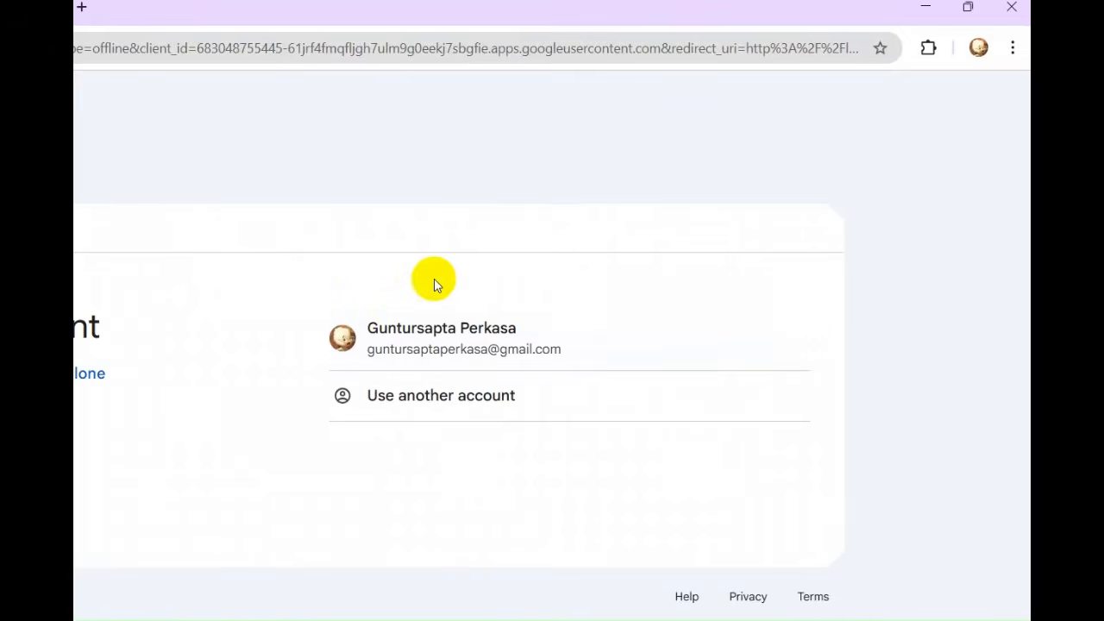
click(450, 349)
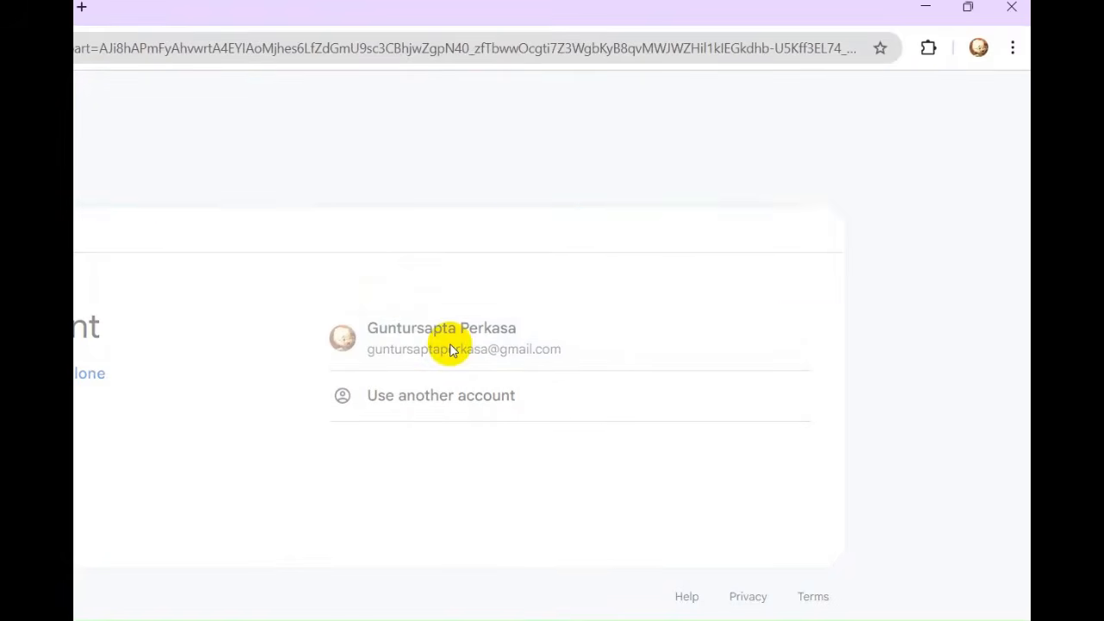
scroll(759, 289, down, 1)
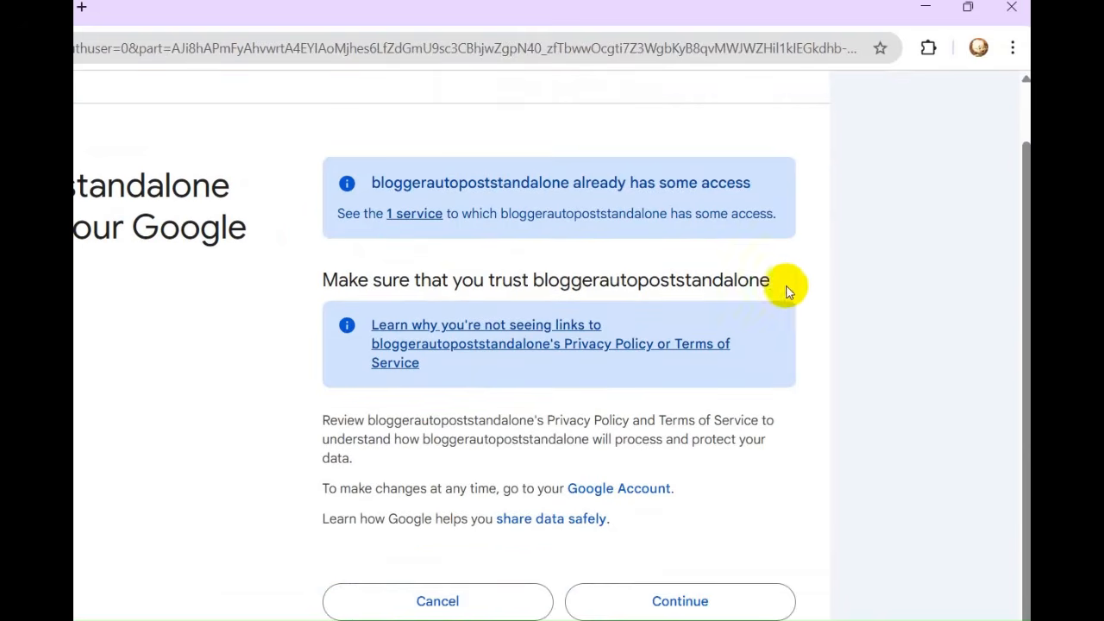
click(681, 602)
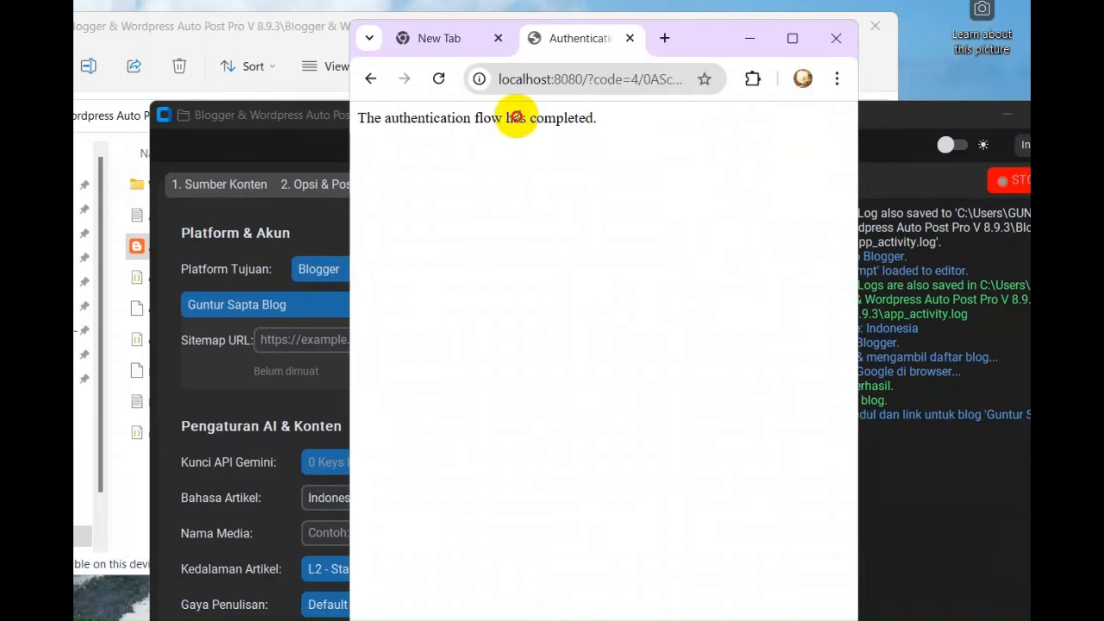
triple_click(516, 117)
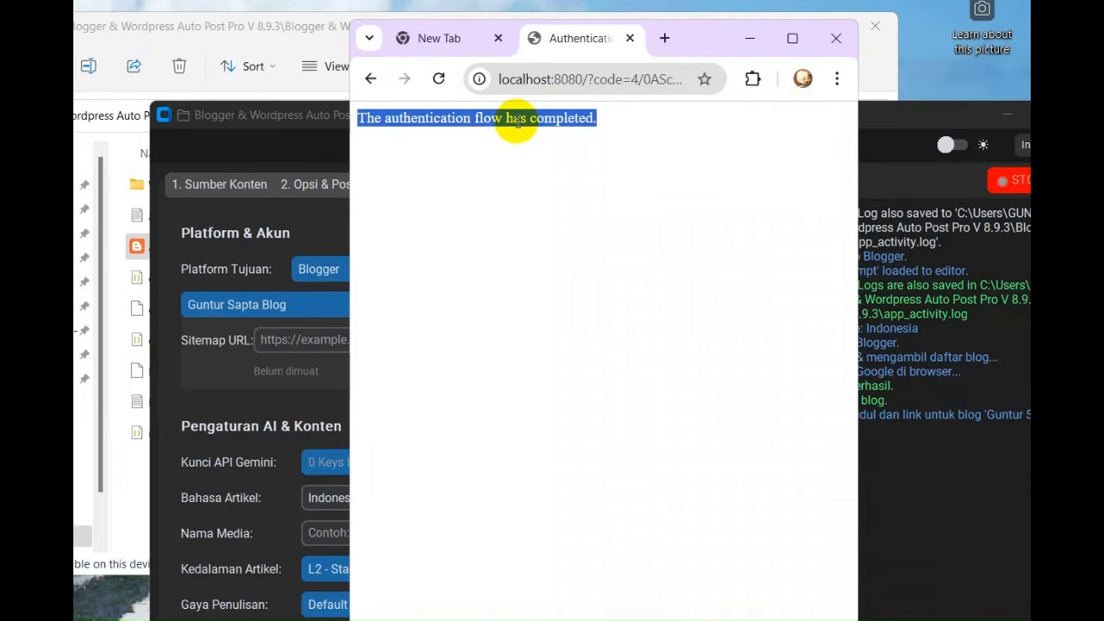
click(521, 138)
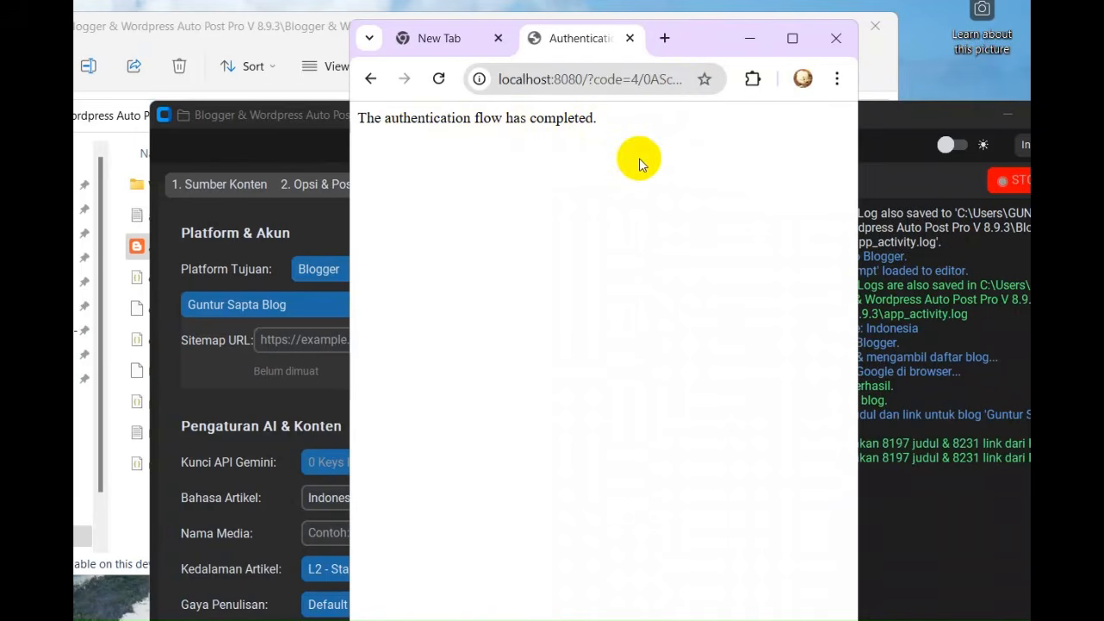
click(749, 39)
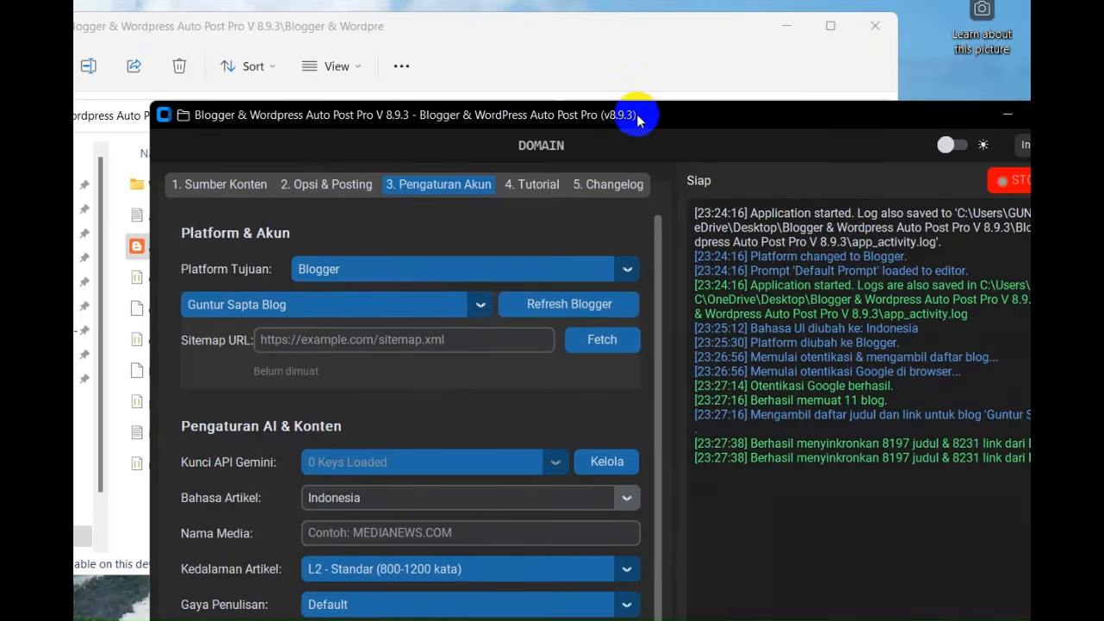
Review the blogs loaded from the connected Blogger account, keeping the current blog selected
drag(637, 114, 570, 24)
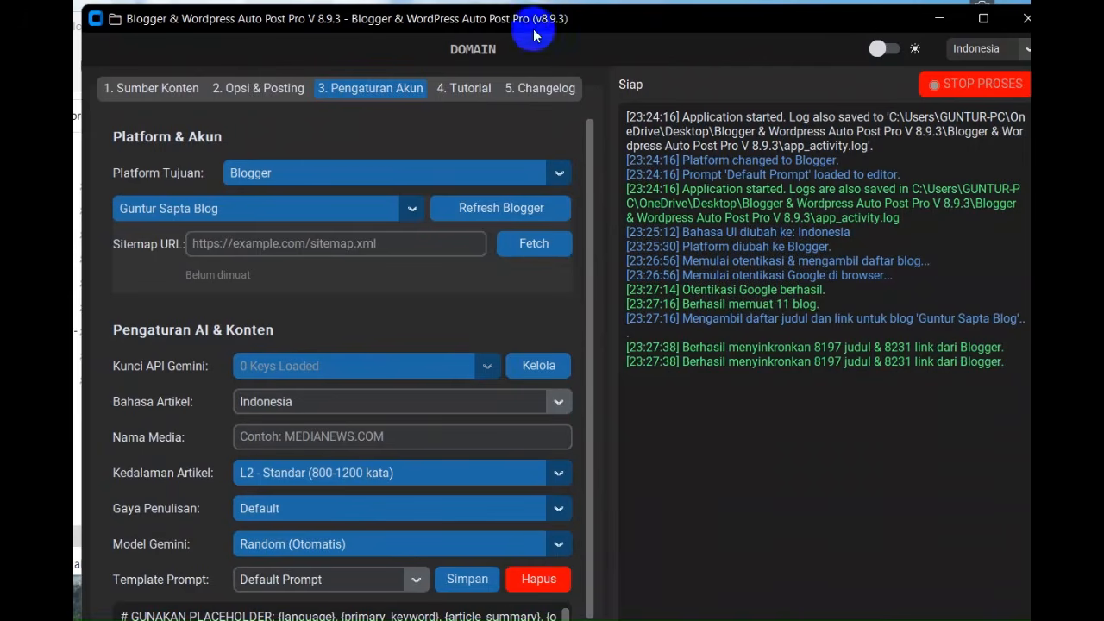
click(372, 208)
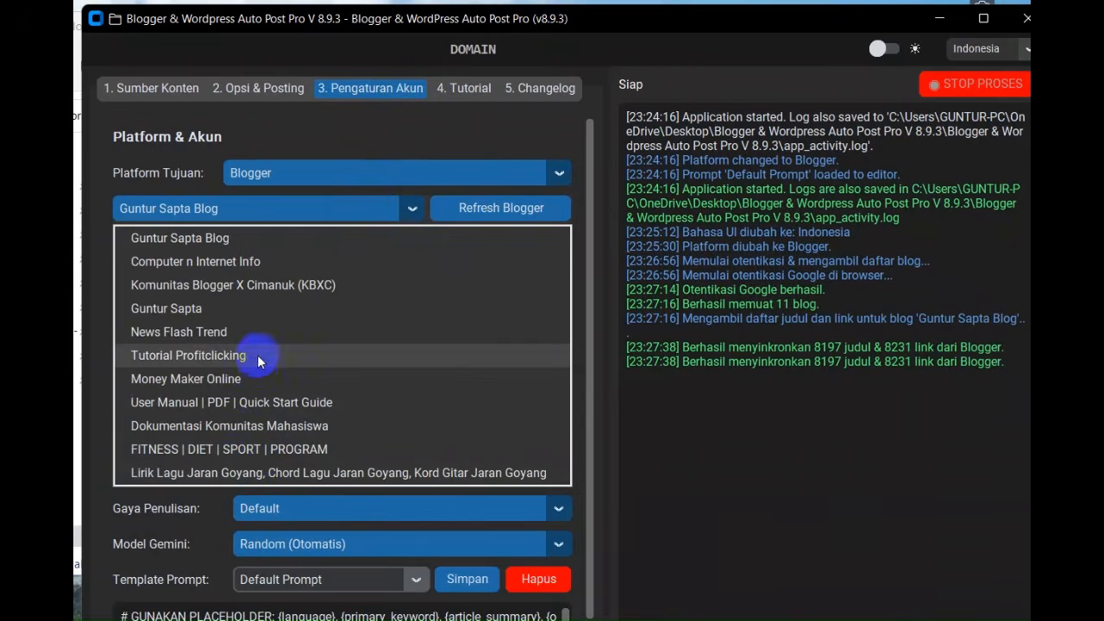
click(310, 140)
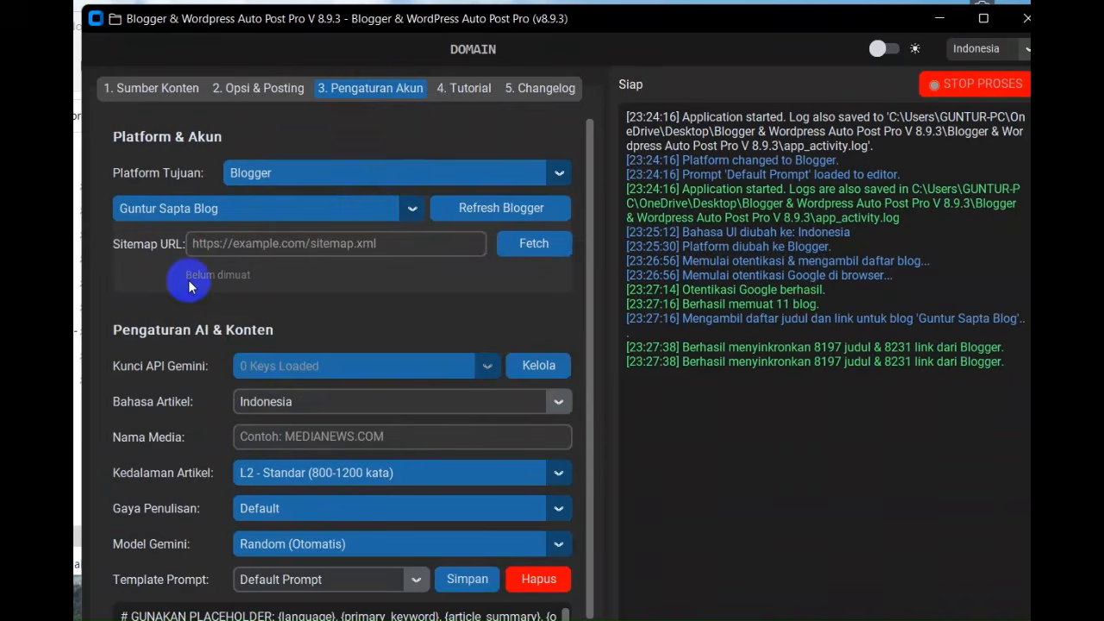
Enter the selected blog's full https sitemap address, ending in /sitemap.xml, as the Sitemap URL
click(252, 244)
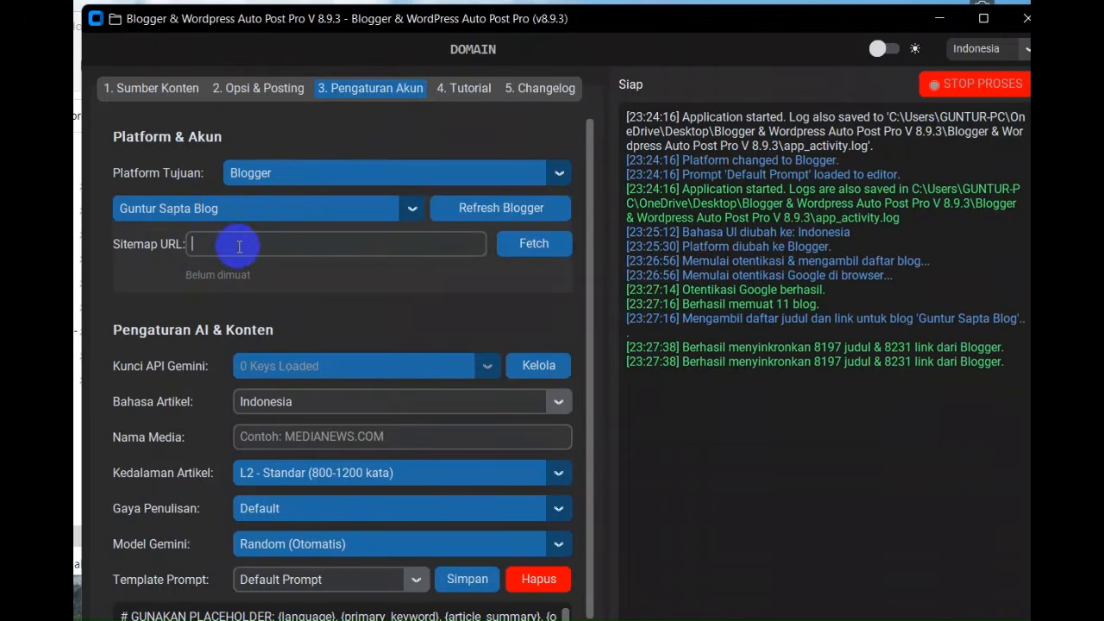
text(https://www.guntursapta)
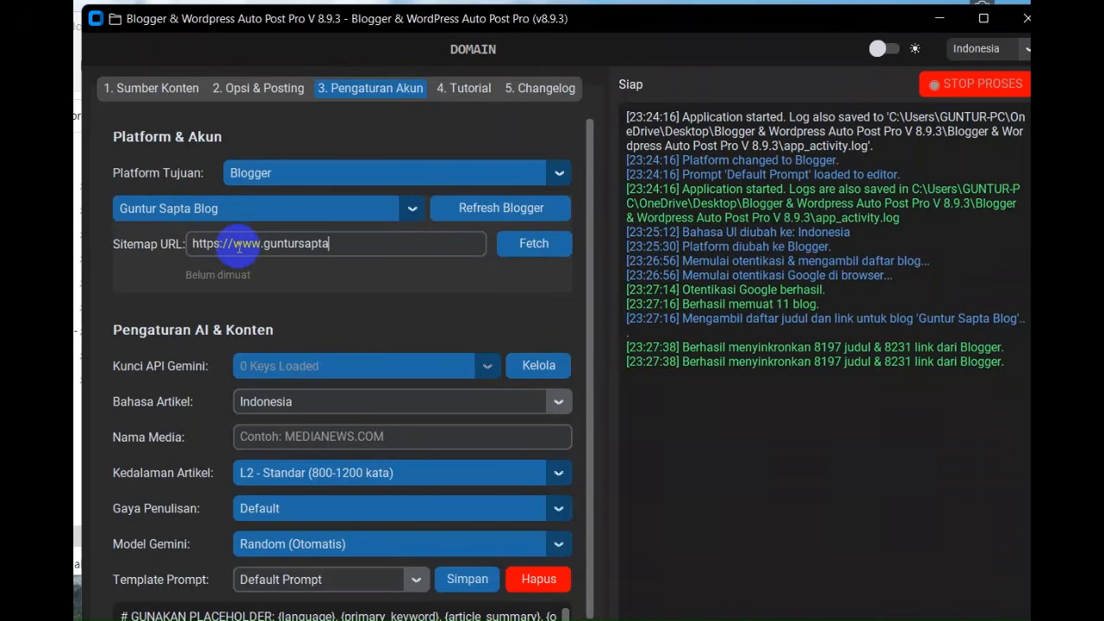
text(.com/sitemap.xml)
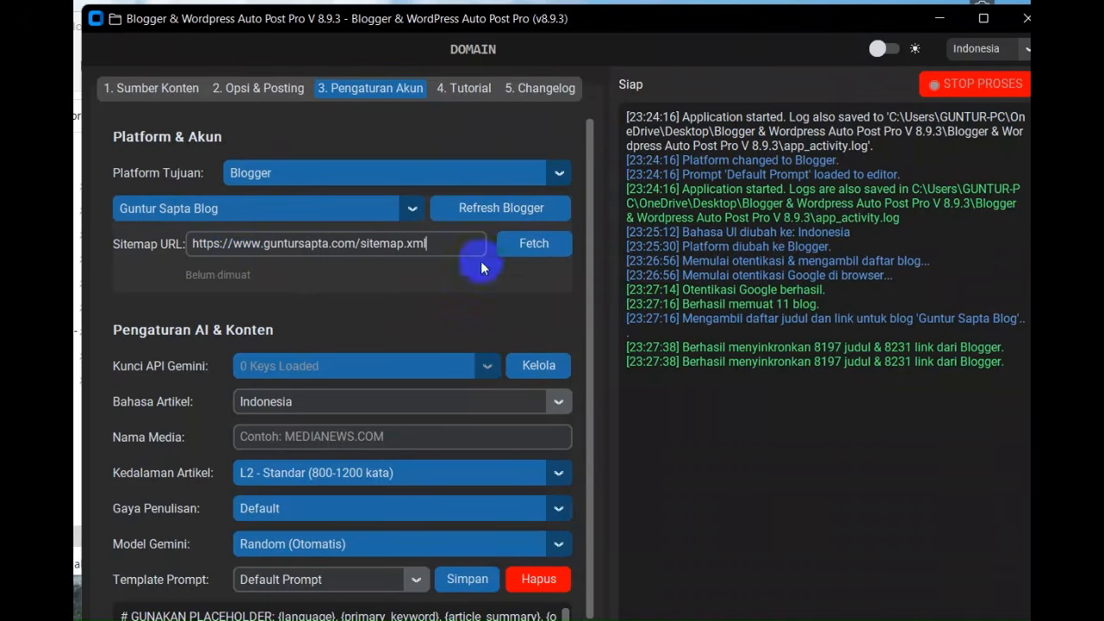
Fetch the blog's post URLs from the entered sitemap address
click(534, 243)
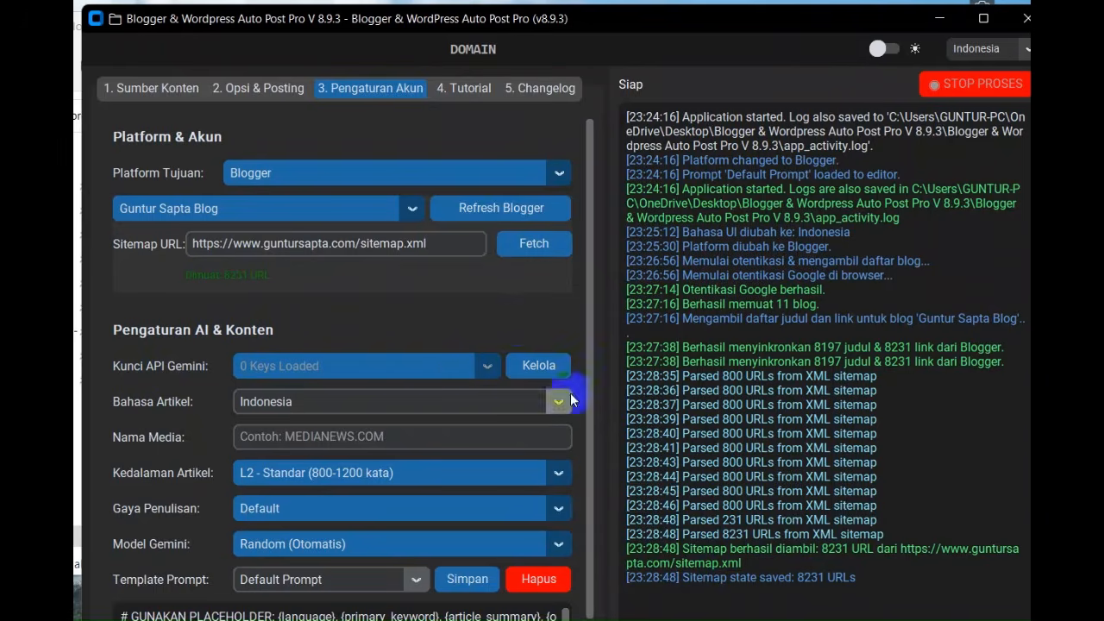
Paste the Gemini API keys, one per line, into the Gemini key manager and save them all
click(536, 373)
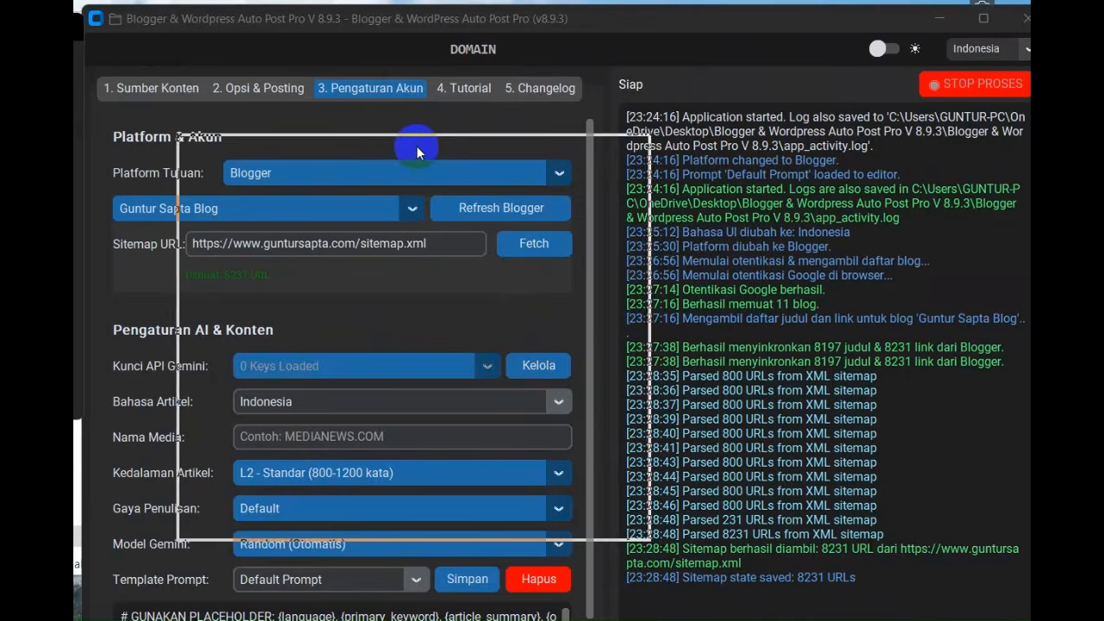
drag(417, 150, 438, 129)
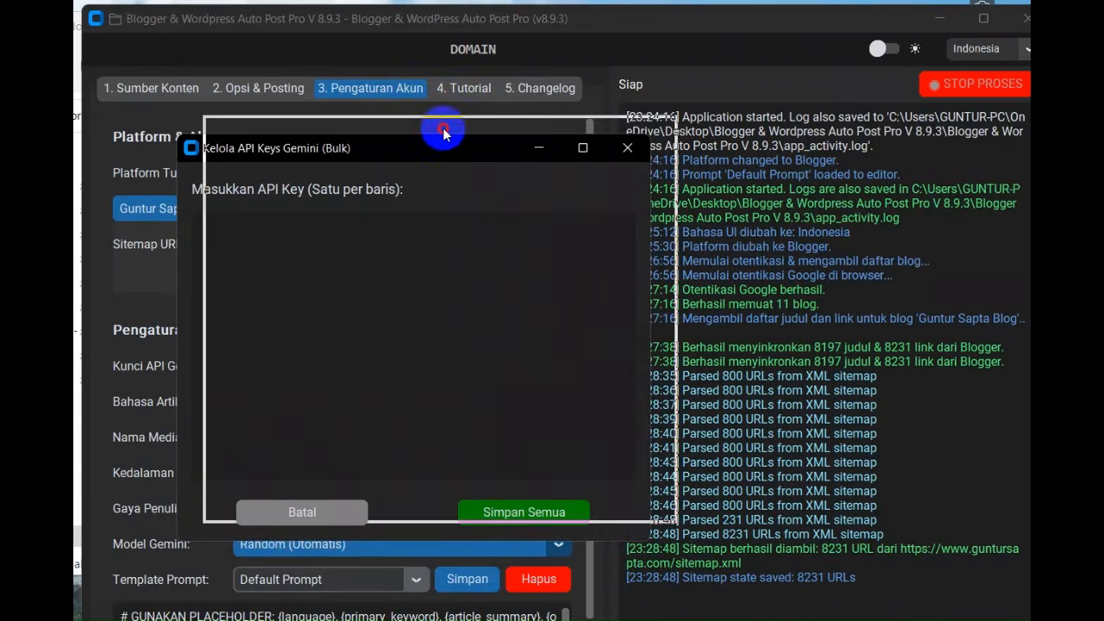
click(379, 222)
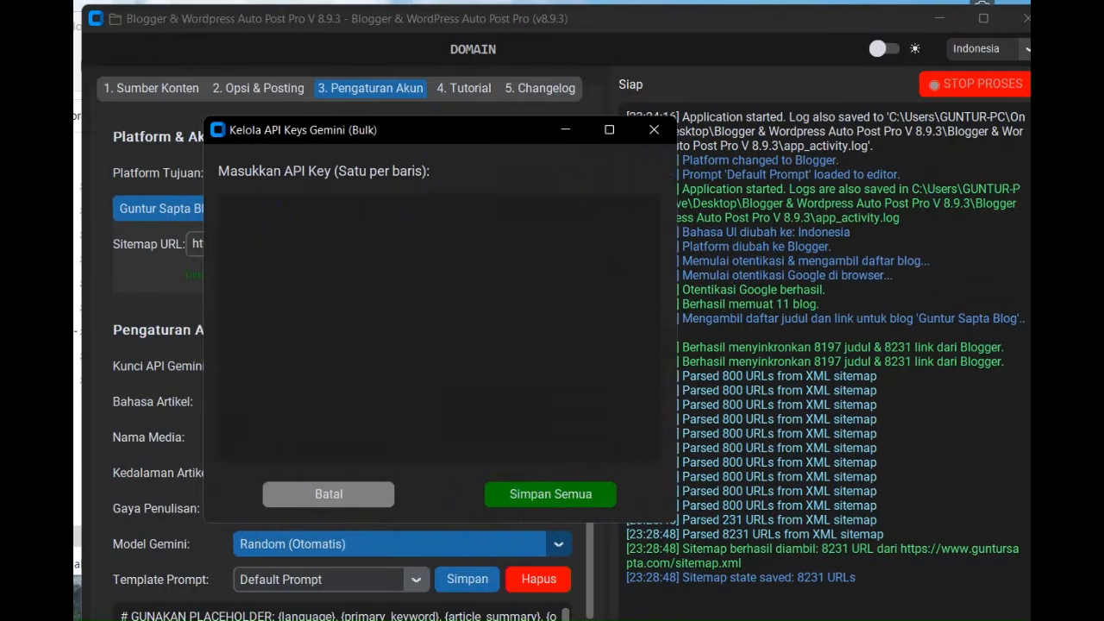
key(alt+Tab)
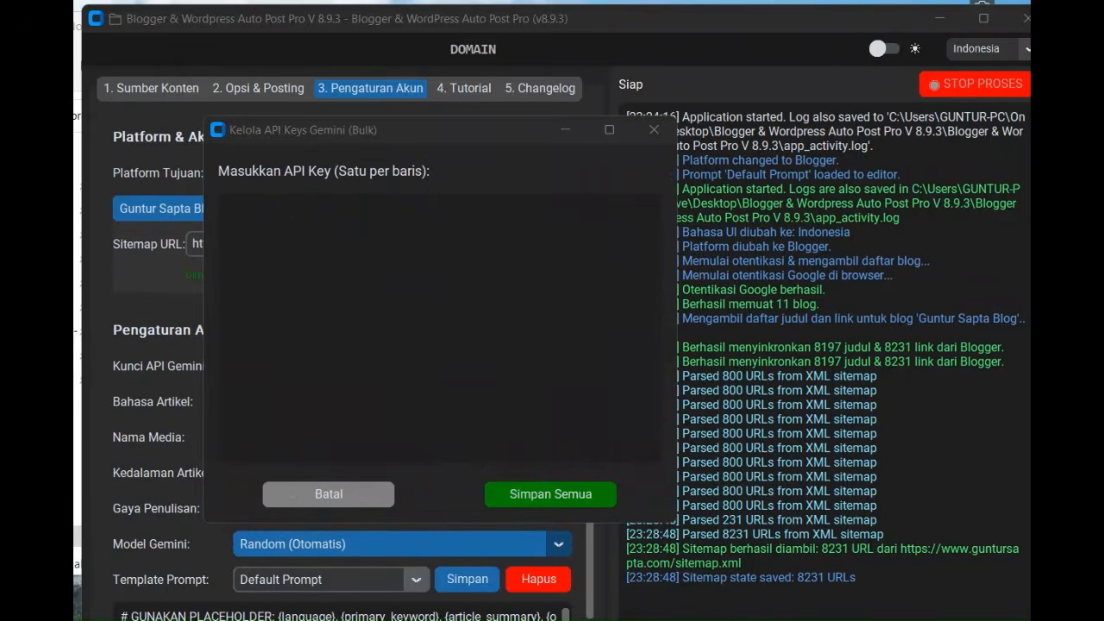
click(402, 259)
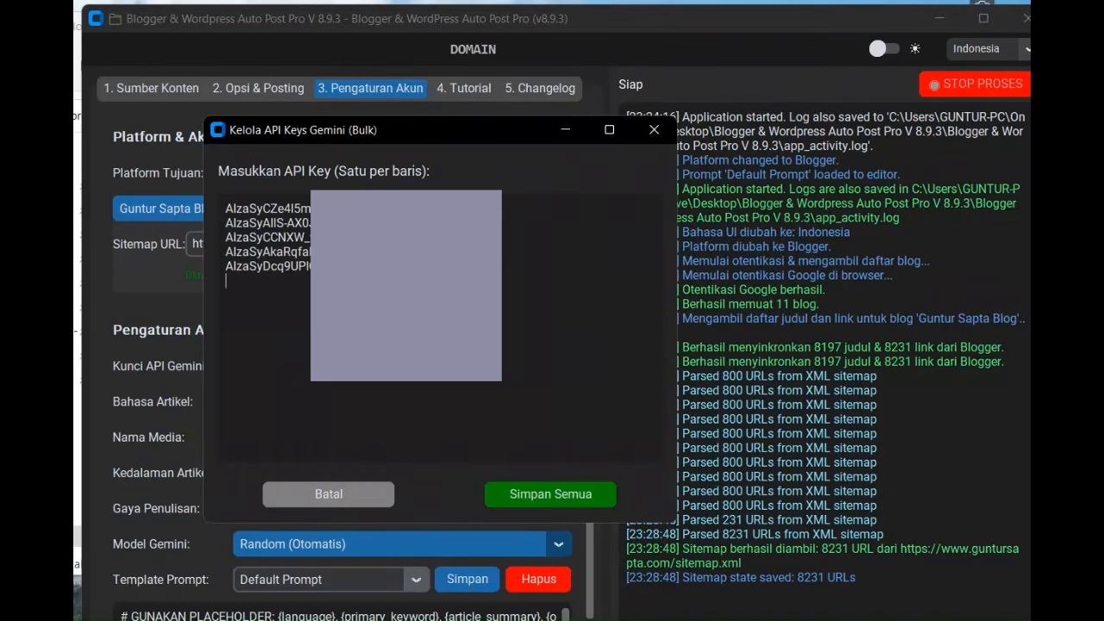
click(471, 384)
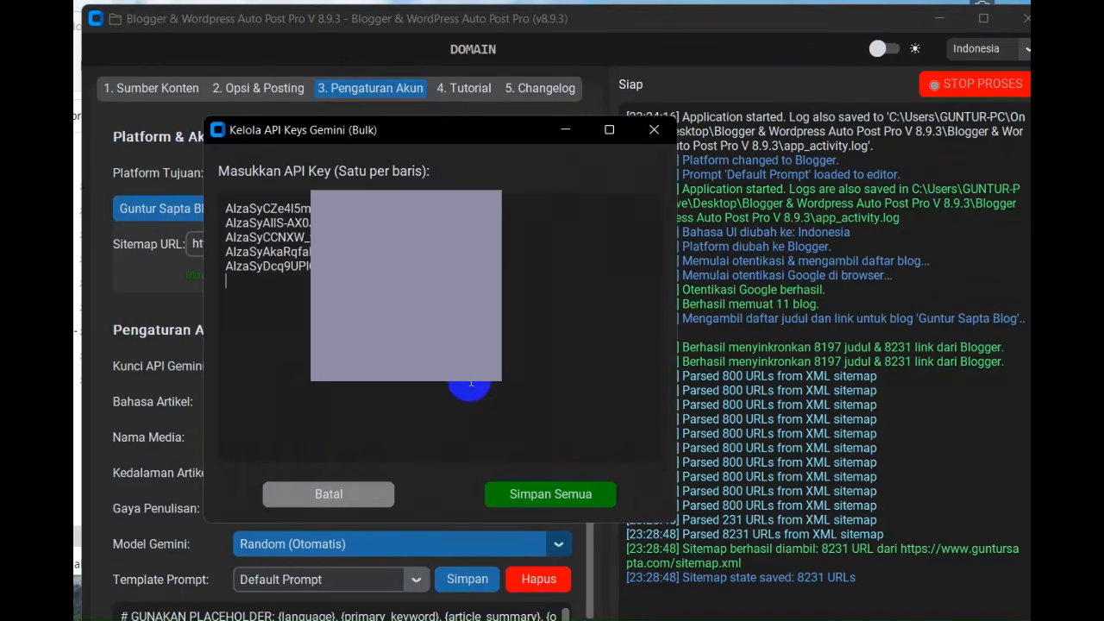
click(545, 488)
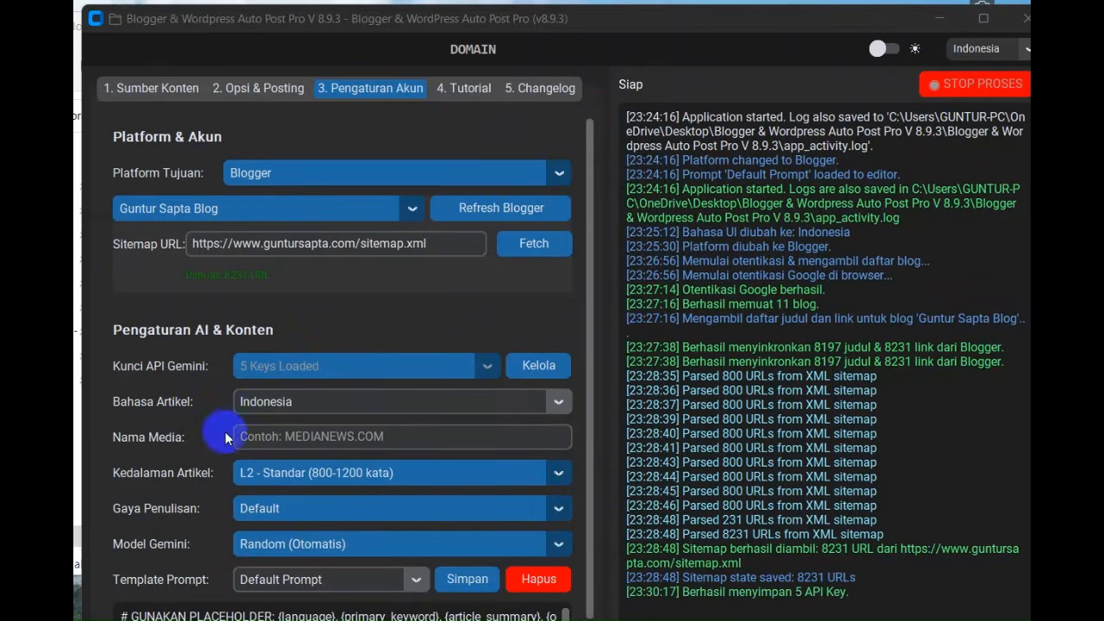
Enter the blog's domain name in capital letters, ending in .COM, as the media name (Nama Media)
click(269, 440)
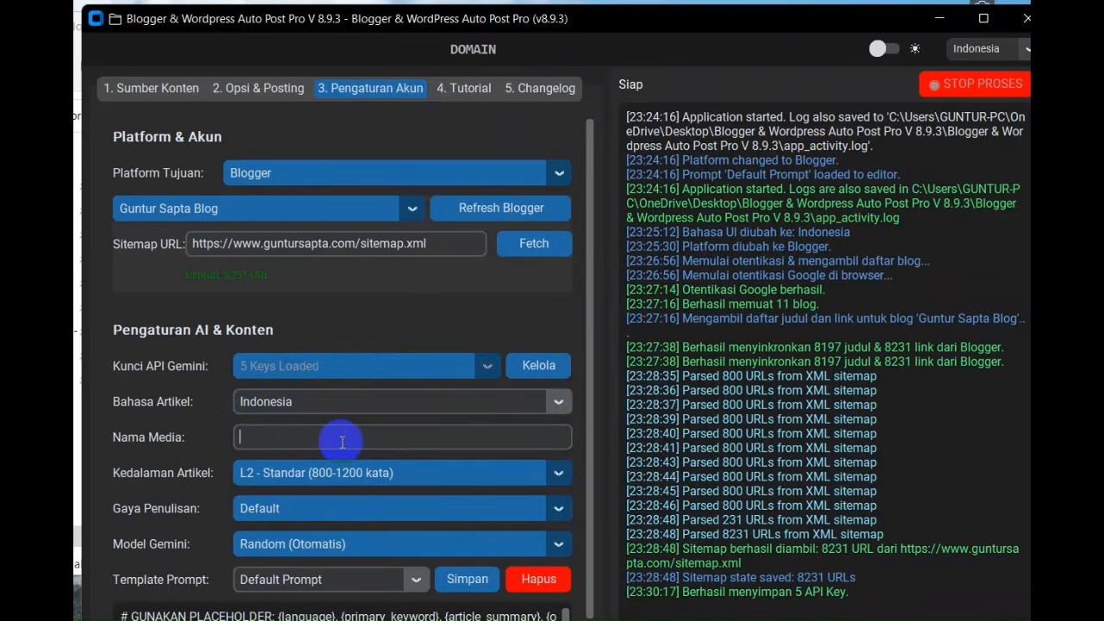
text(GUNTURSAPTA.)
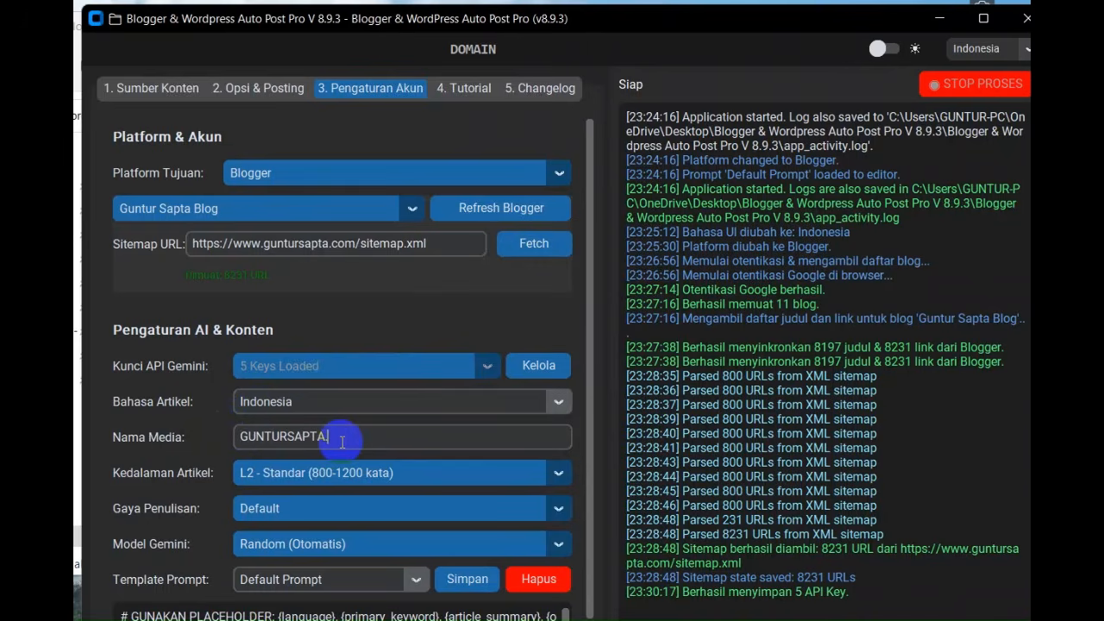
text(COM)
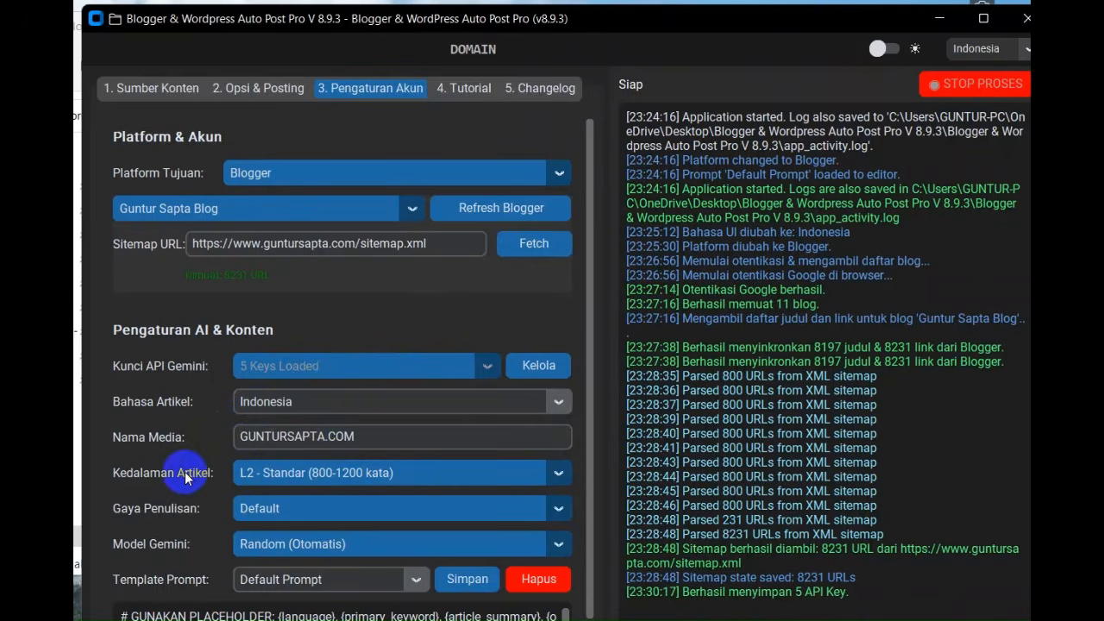
Review the article depth options and set Kedalaman Artikel to L1 - Singkat (300-500 kata)
click(271, 477)
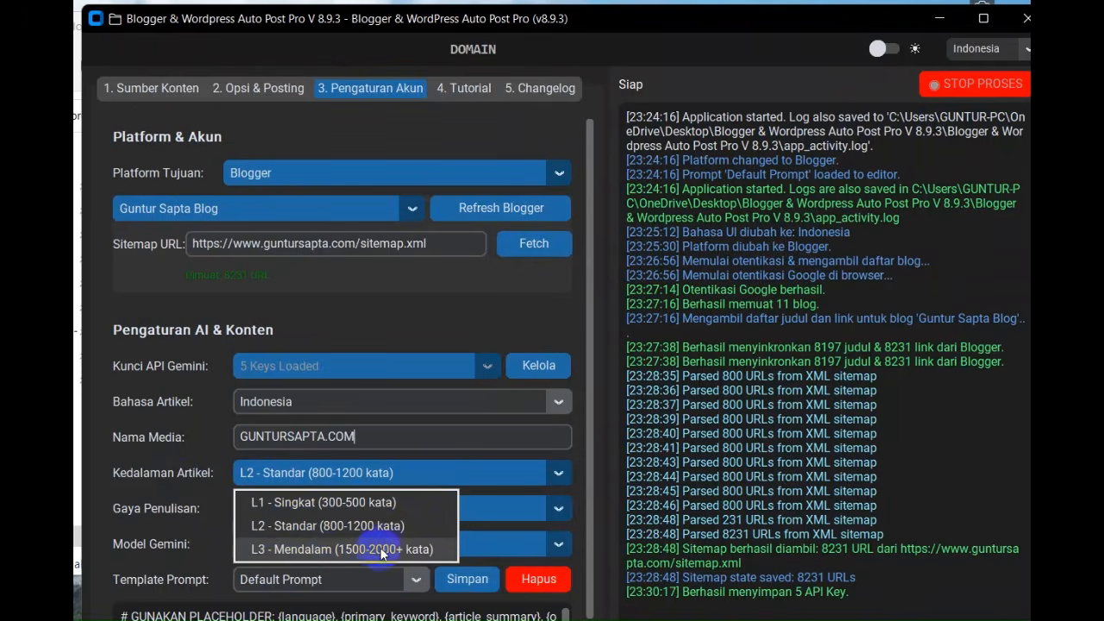
click(417, 422)
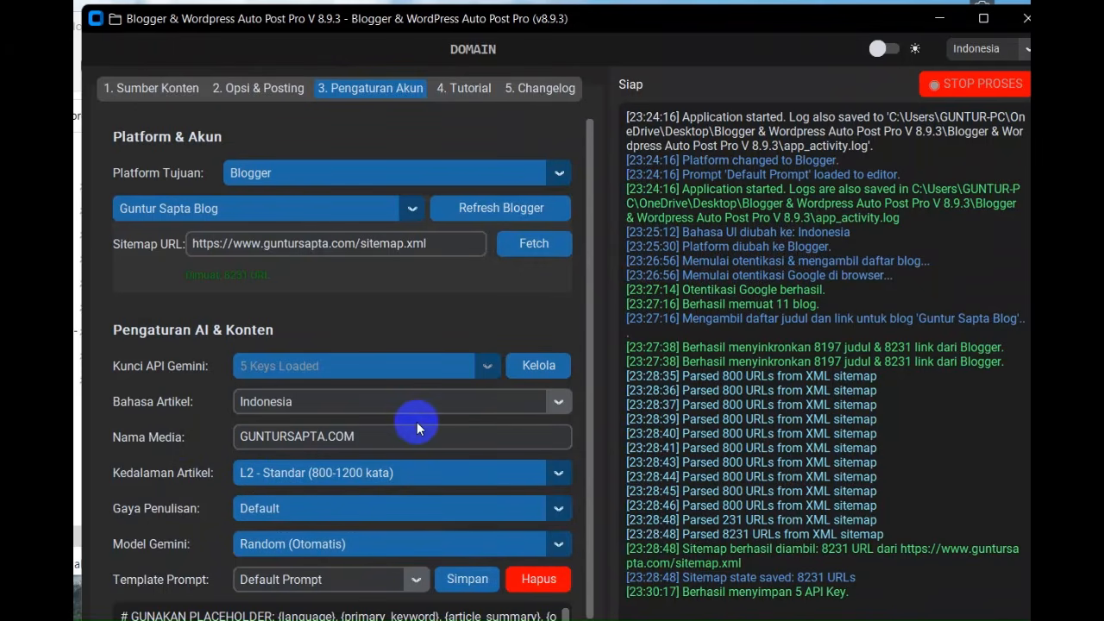
click(368, 474)
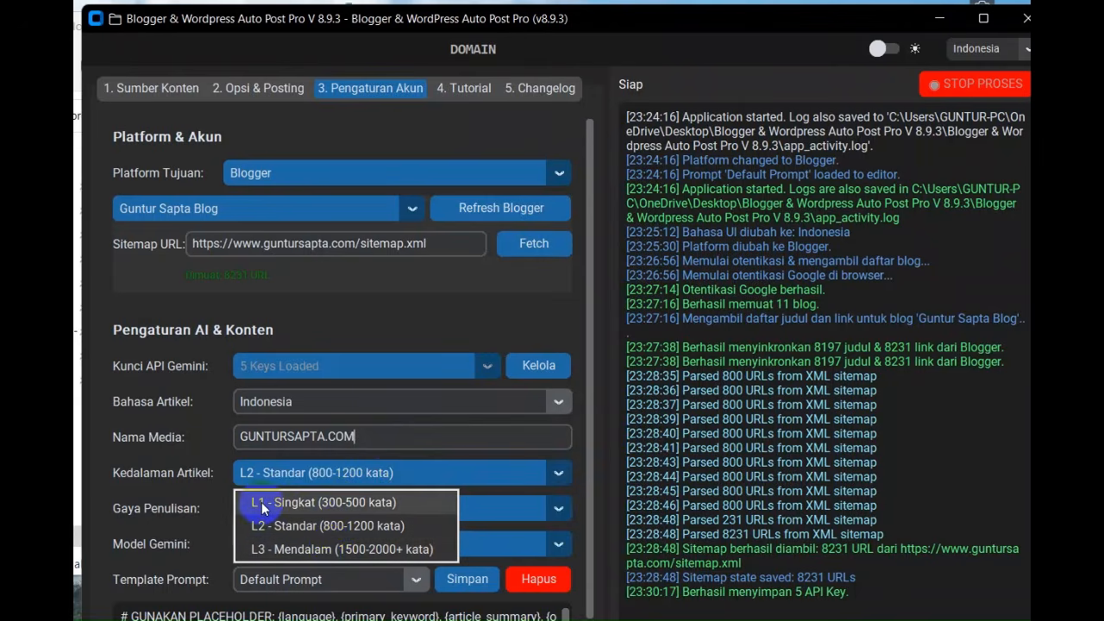
click(291, 550)
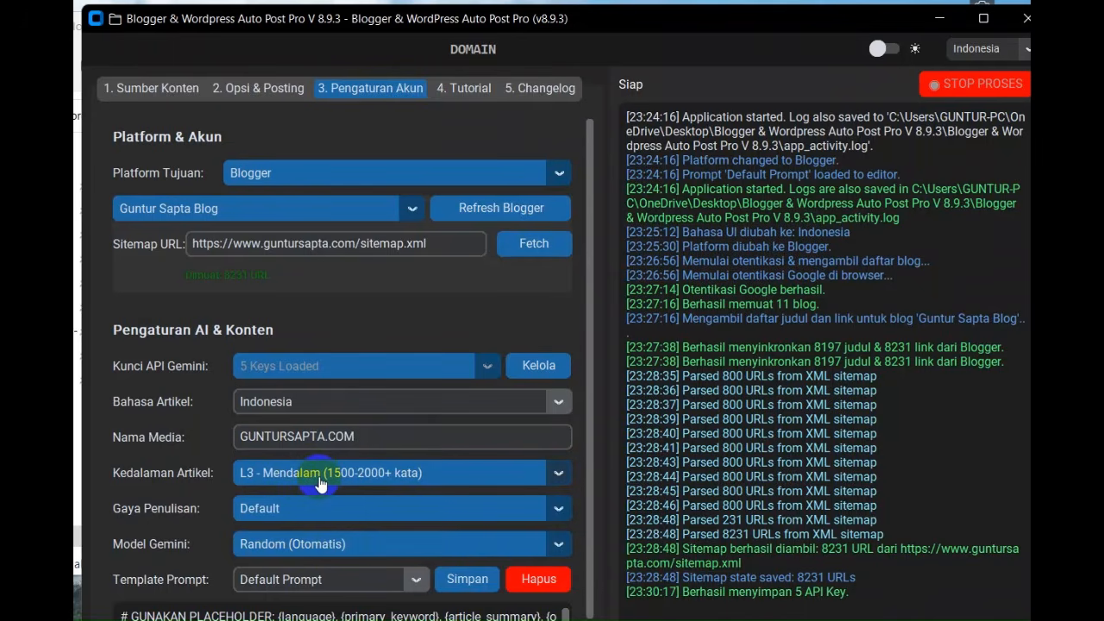
click(319, 483)
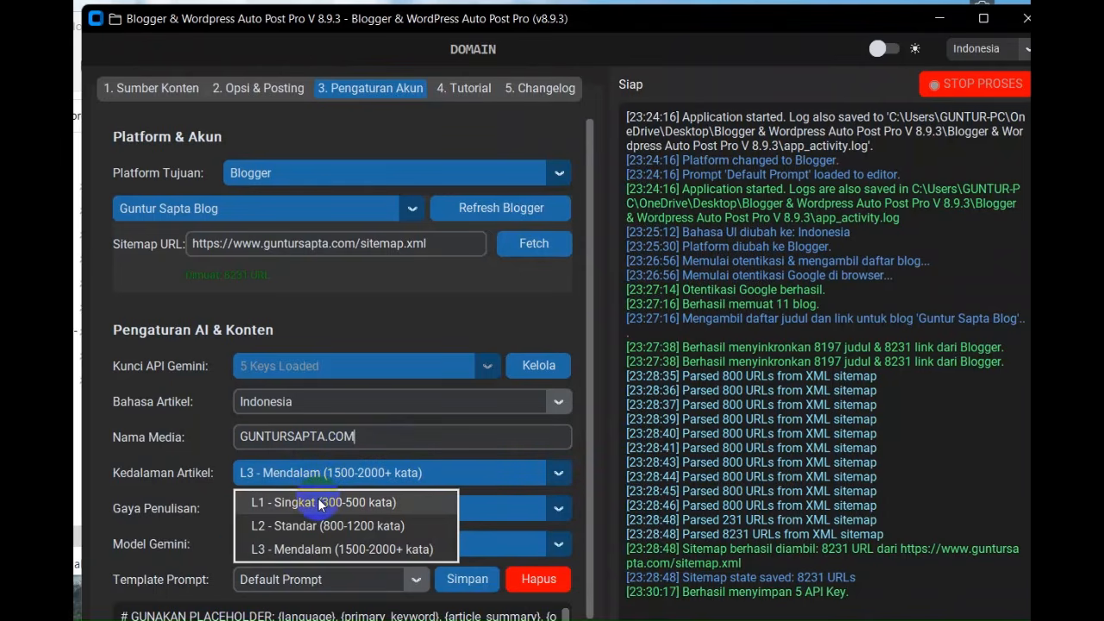
click(318, 502)
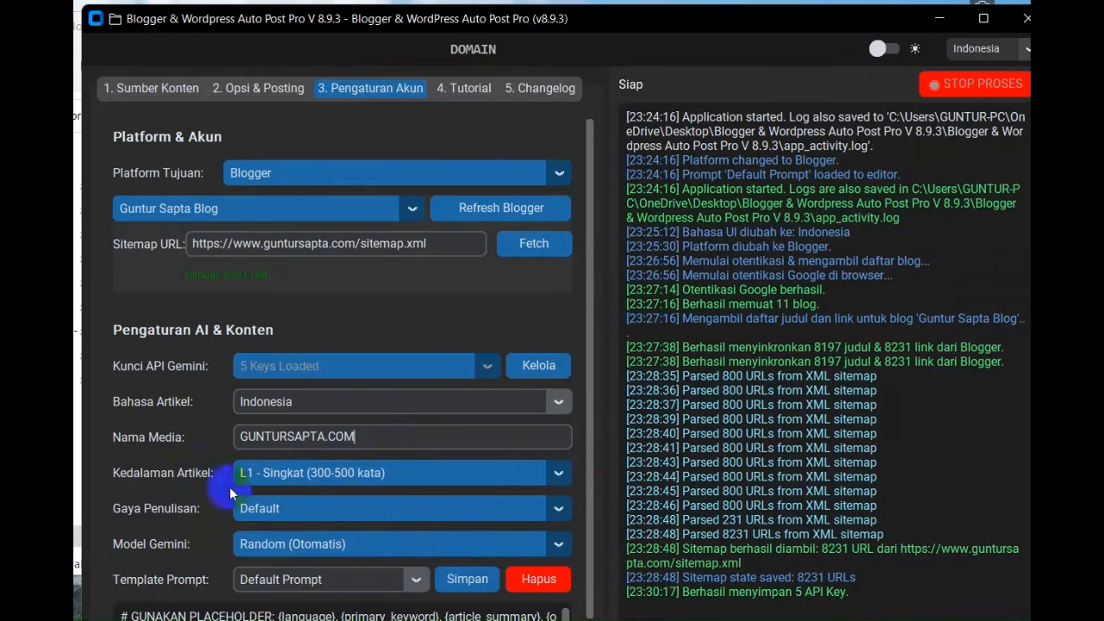
Set the writing style (Gaya Penulisan) for generated articles to Jurnalistik
click(273, 513)
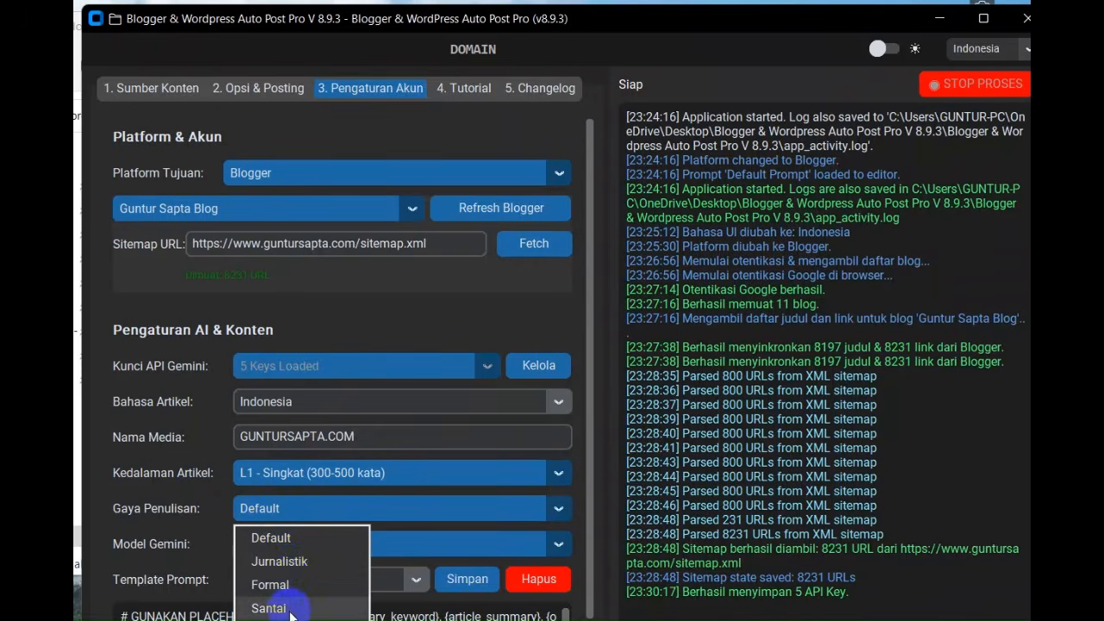
click(688, 24)
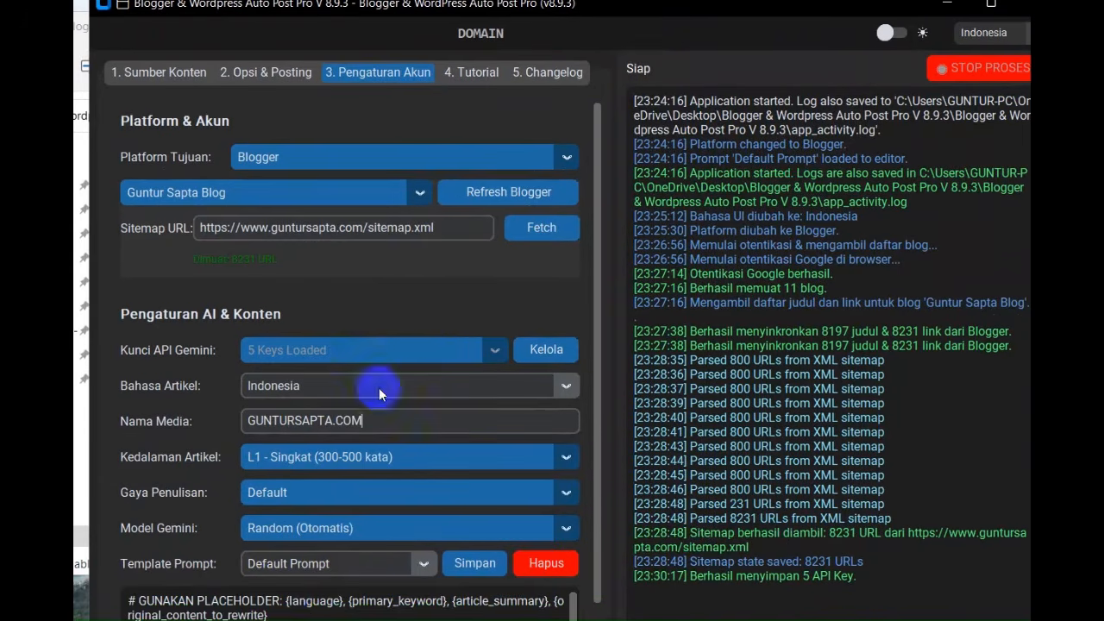
click(345, 498)
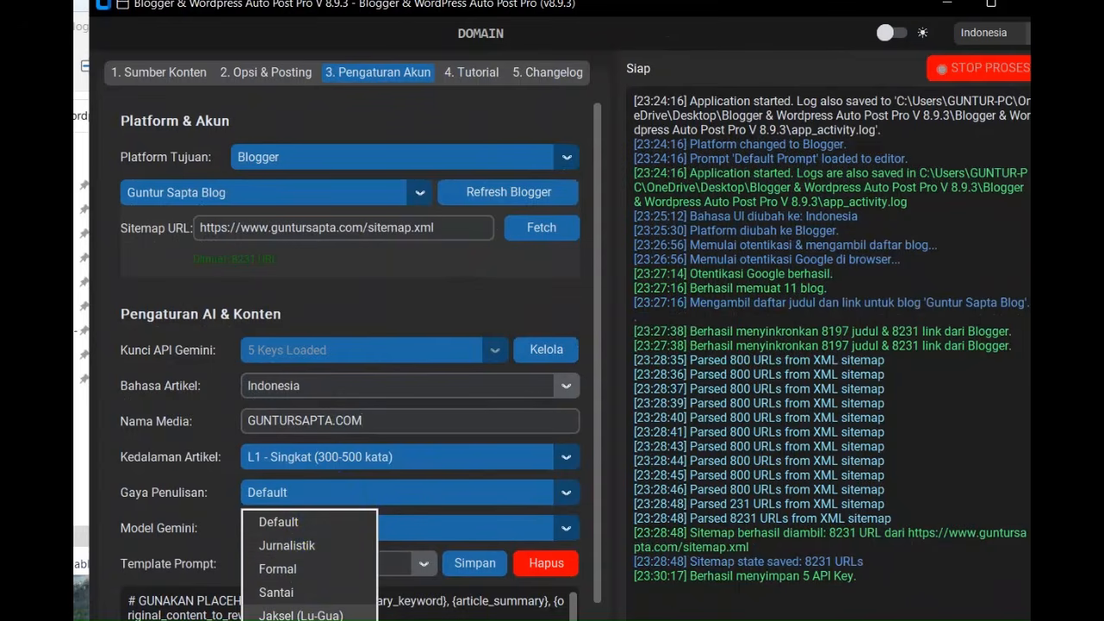
click(306, 551)
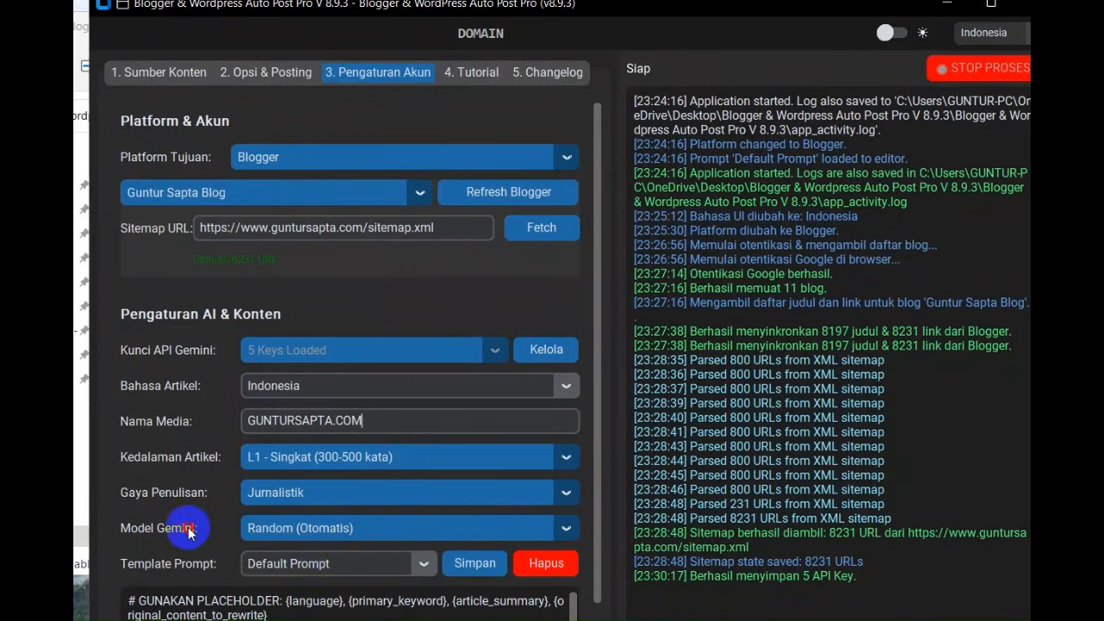
Review the available Gemini models and choose Random (Otomatis) as the model
click(278, 535)
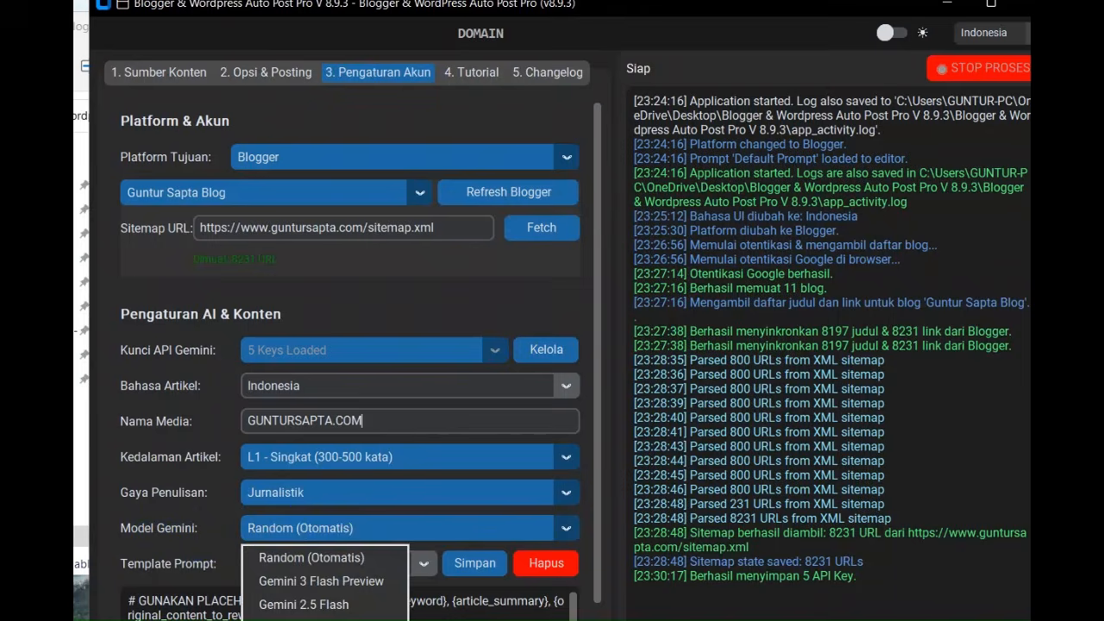
click(552, 4)
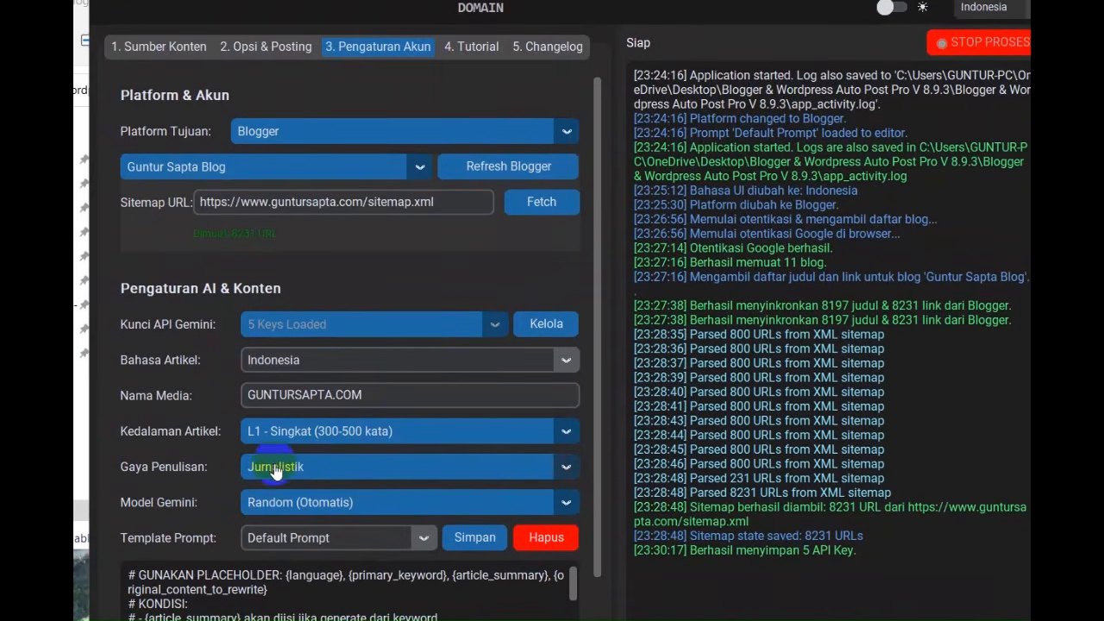
click(291, 507)
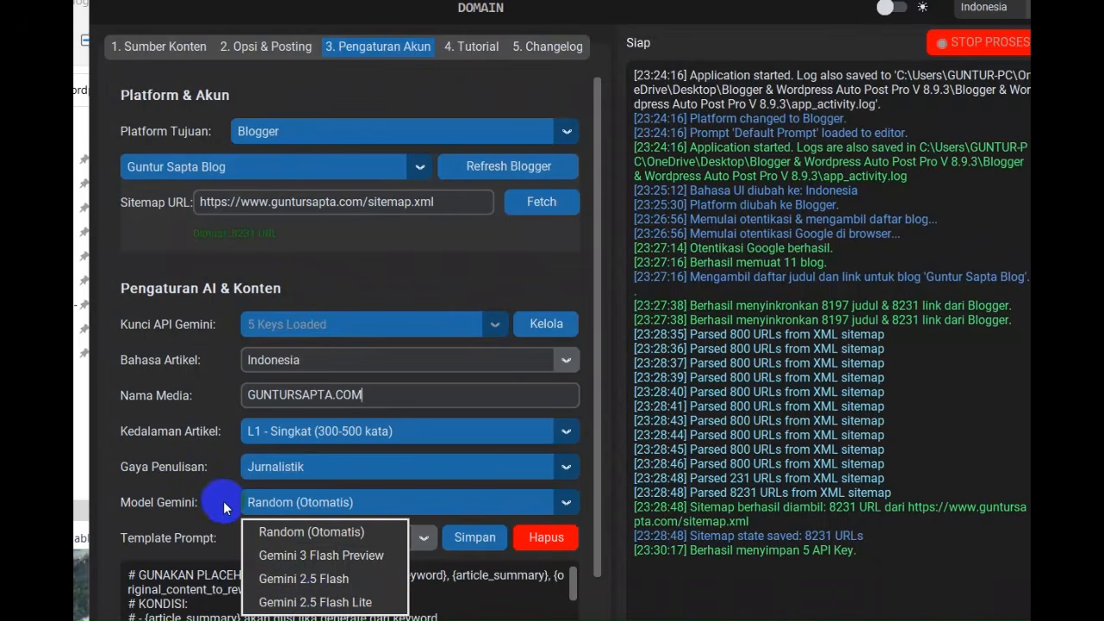
click(276, 531)
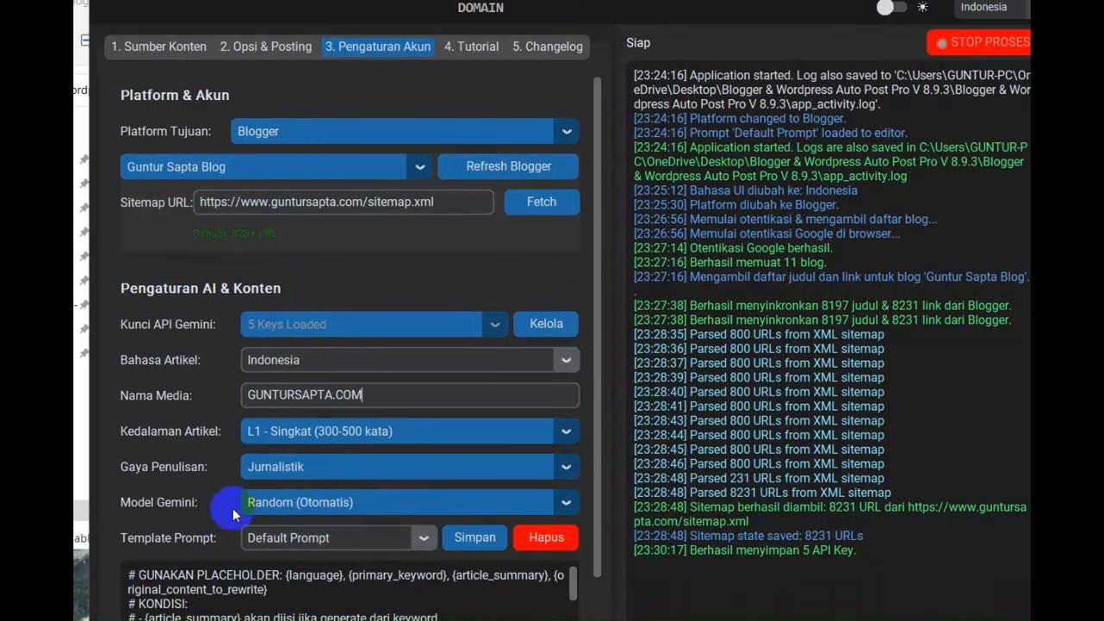
Load the Semantik Prompt as the prompt template and save it
click(419, 541)
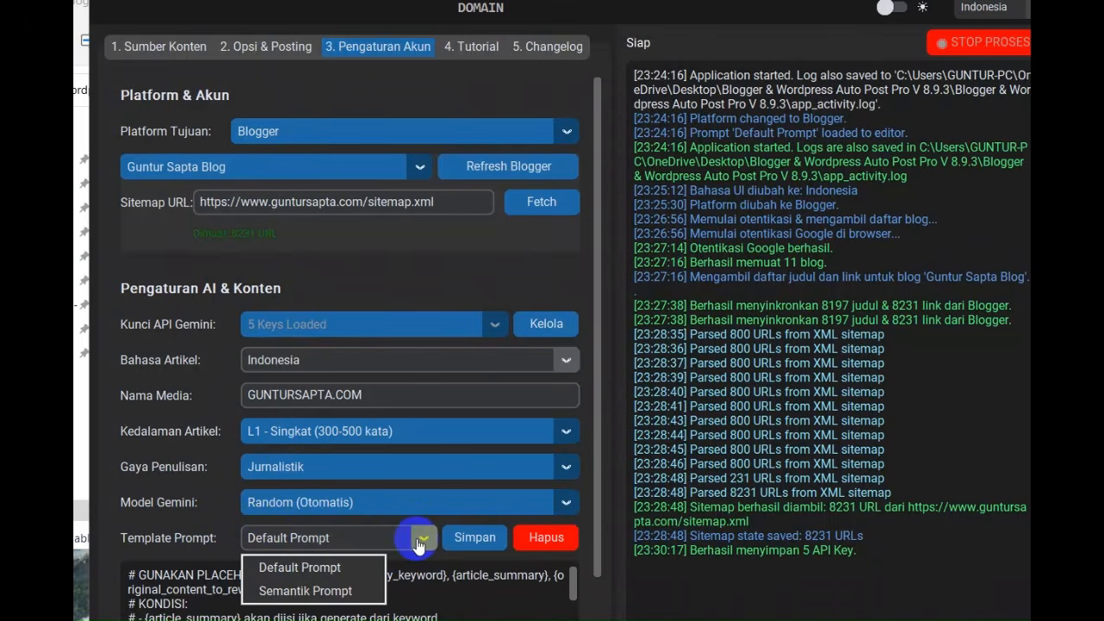
click(349, 591)
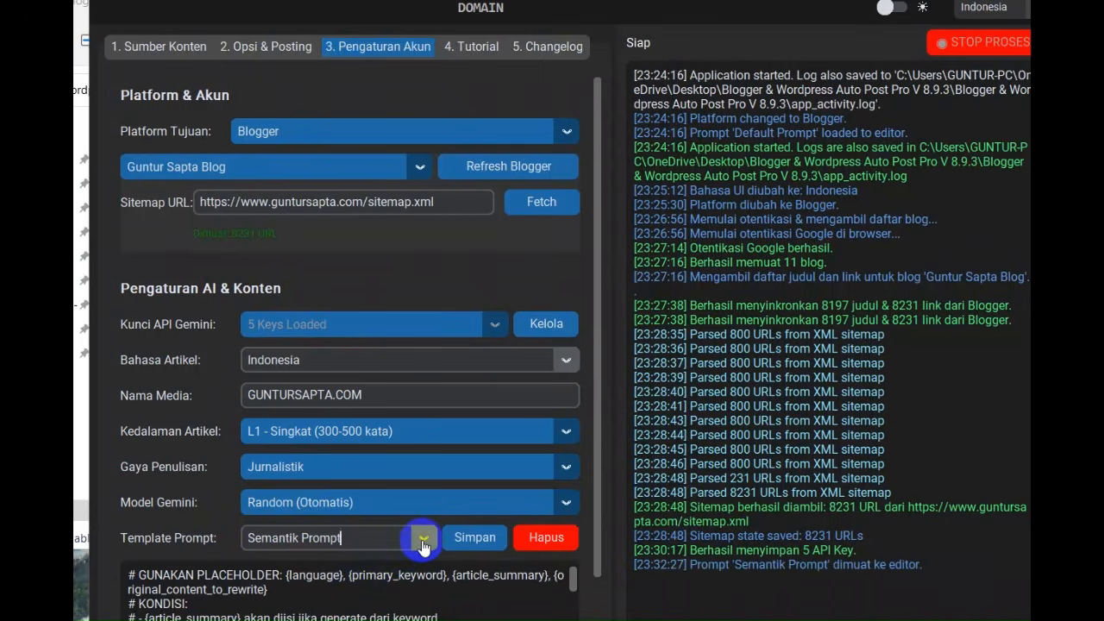
click(474, 542)
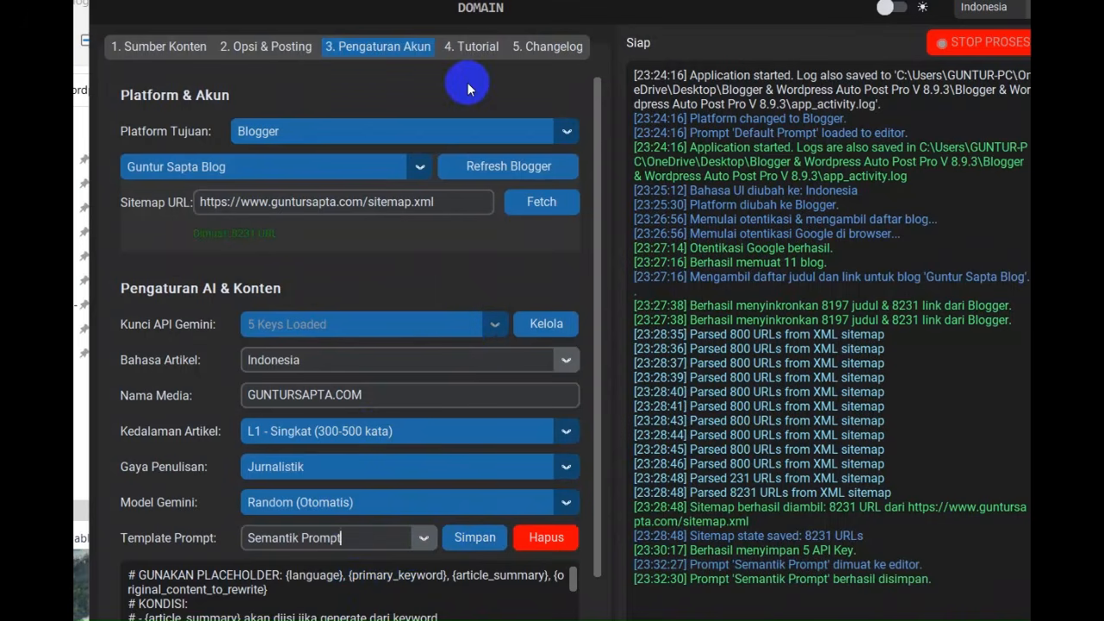
In the content source settings, search for derived keywords (Cari Turunan) using "harga stb" as the main keyword
click(179, 53)
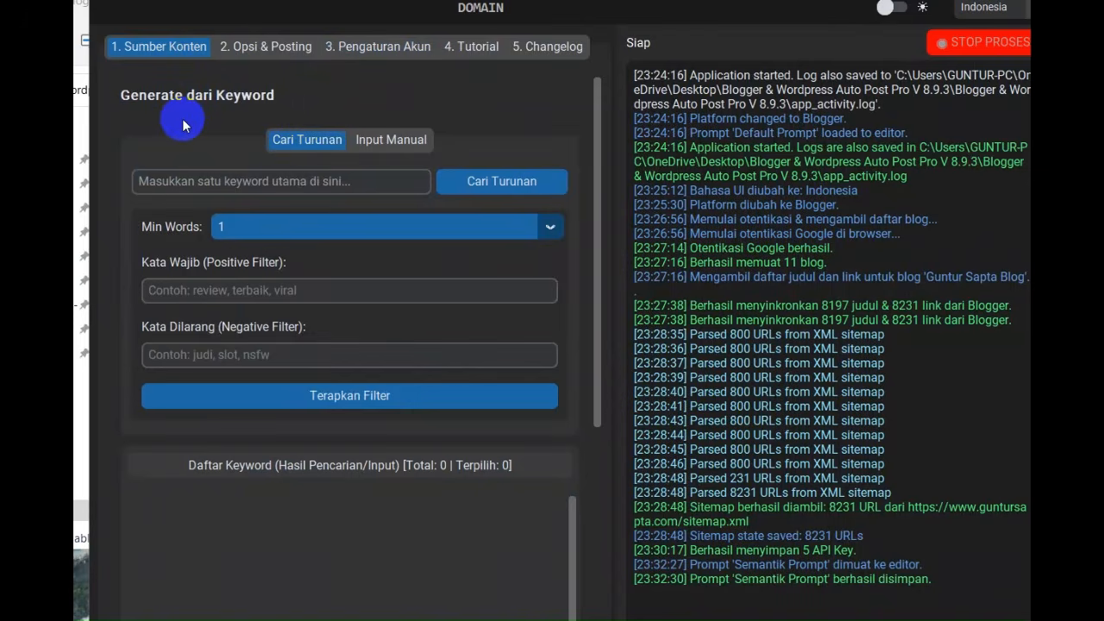
click(313, 182)
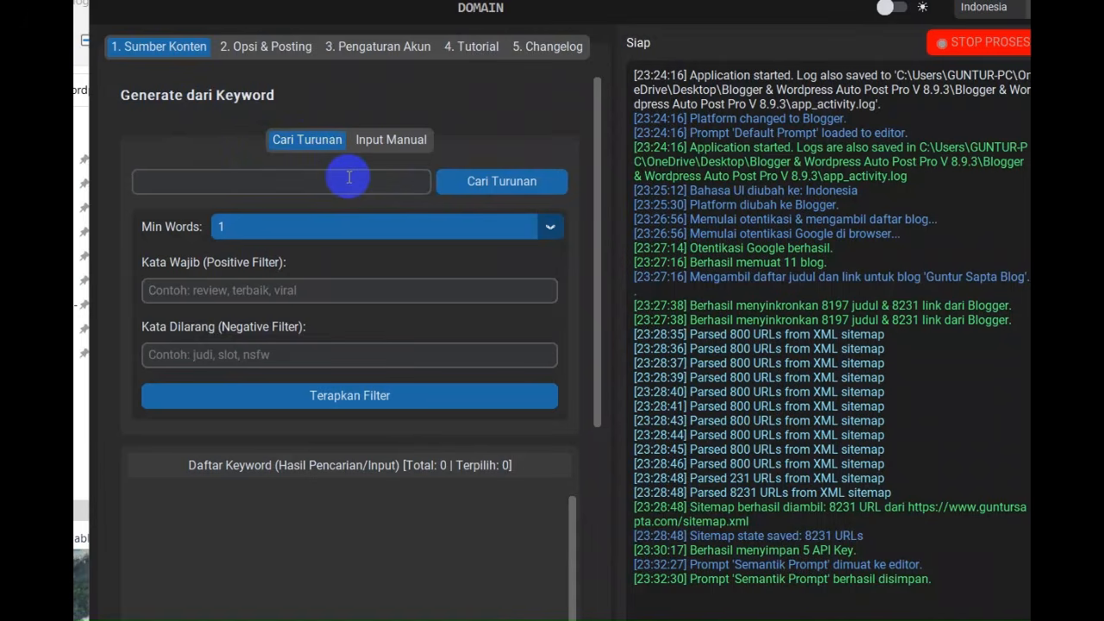
click(377, 140)
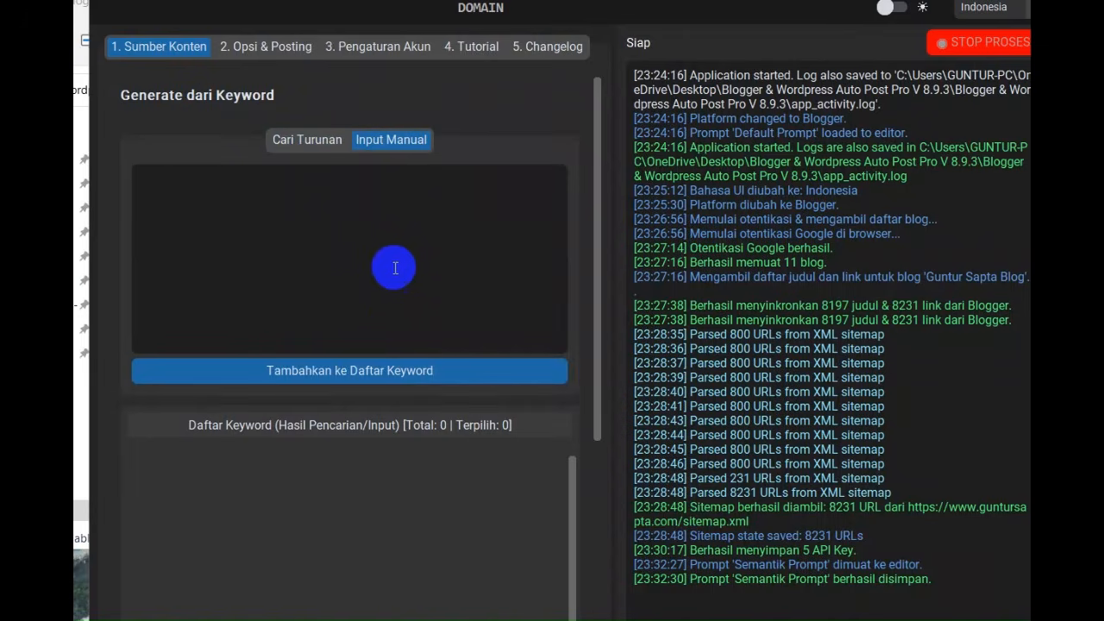
click(308, 143)
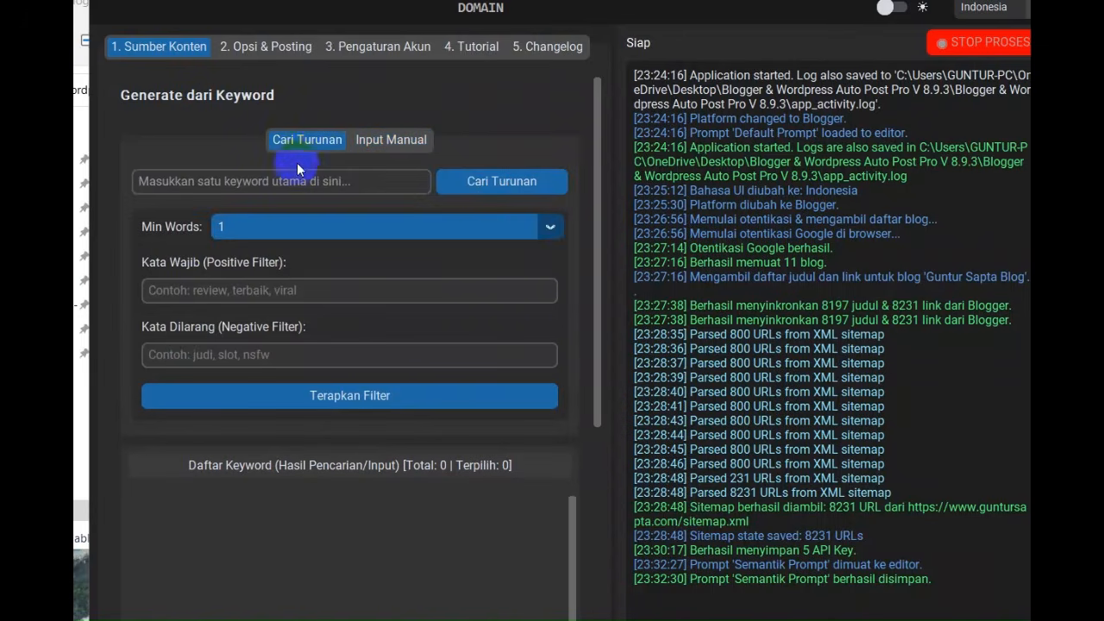
click(296, 182)
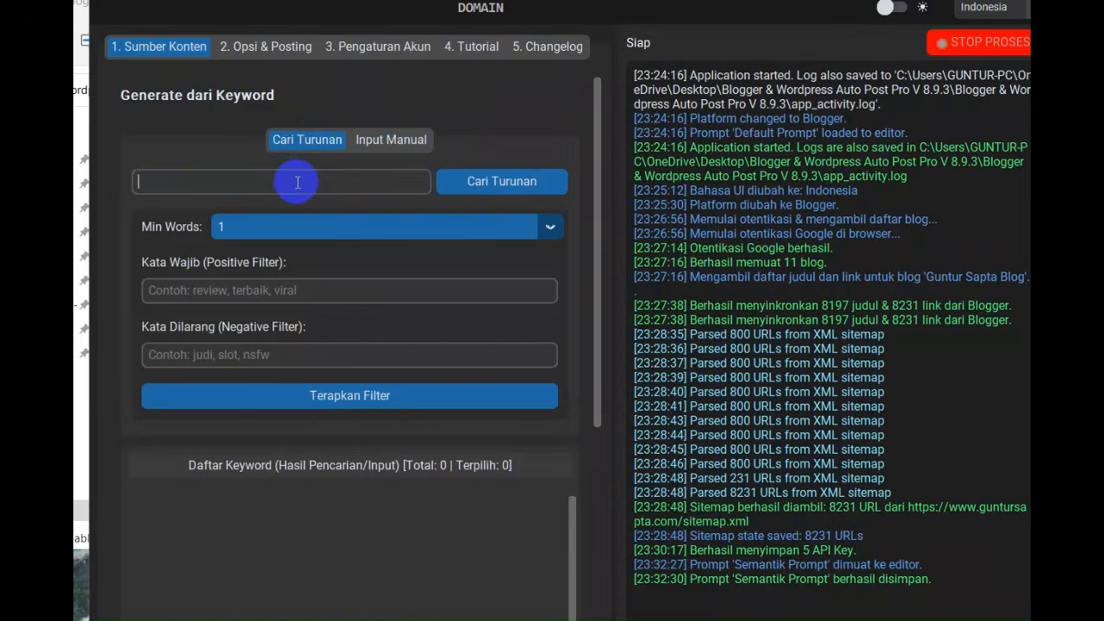
text(harga stb)
click(507, 181)
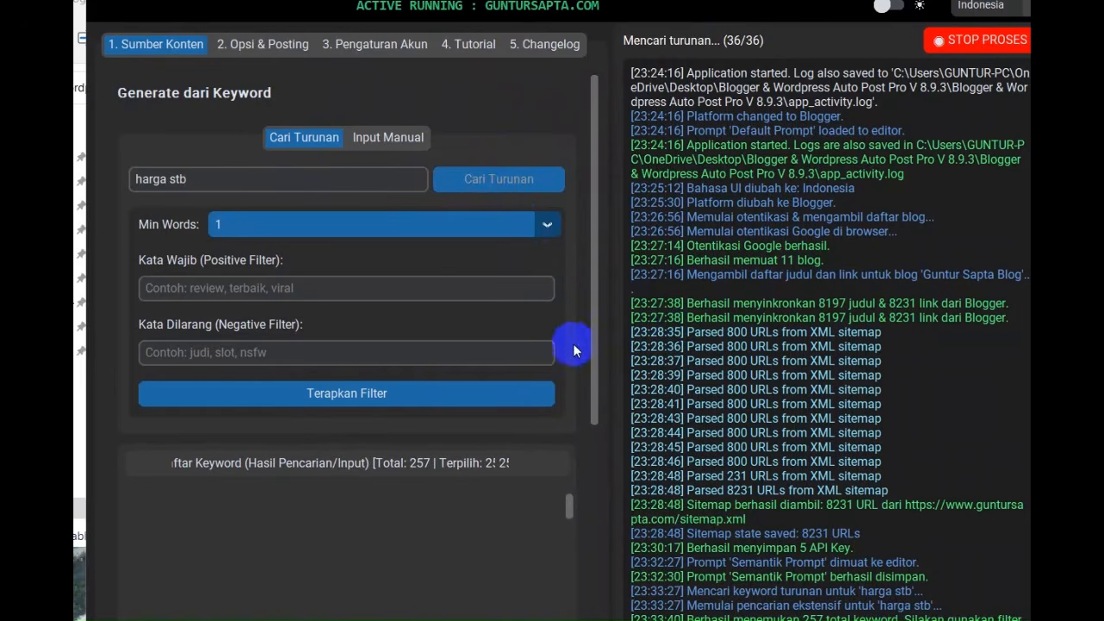
Deselect all of the derived keywords in the keyword list
scroll(537, 457, down, 4)
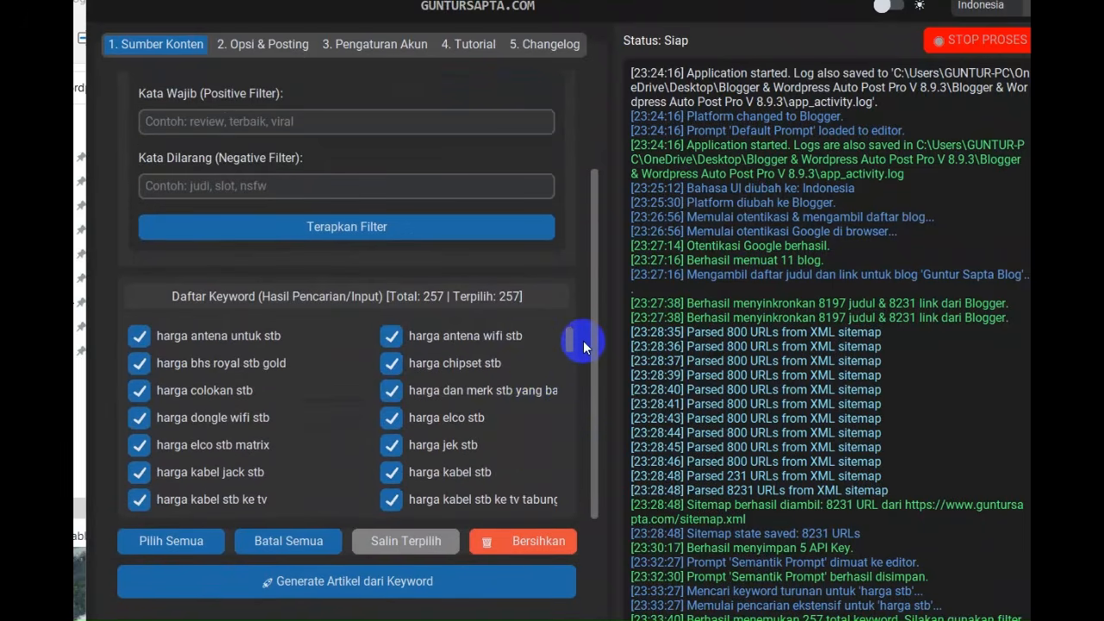
scroll(583, 341, down, 1)
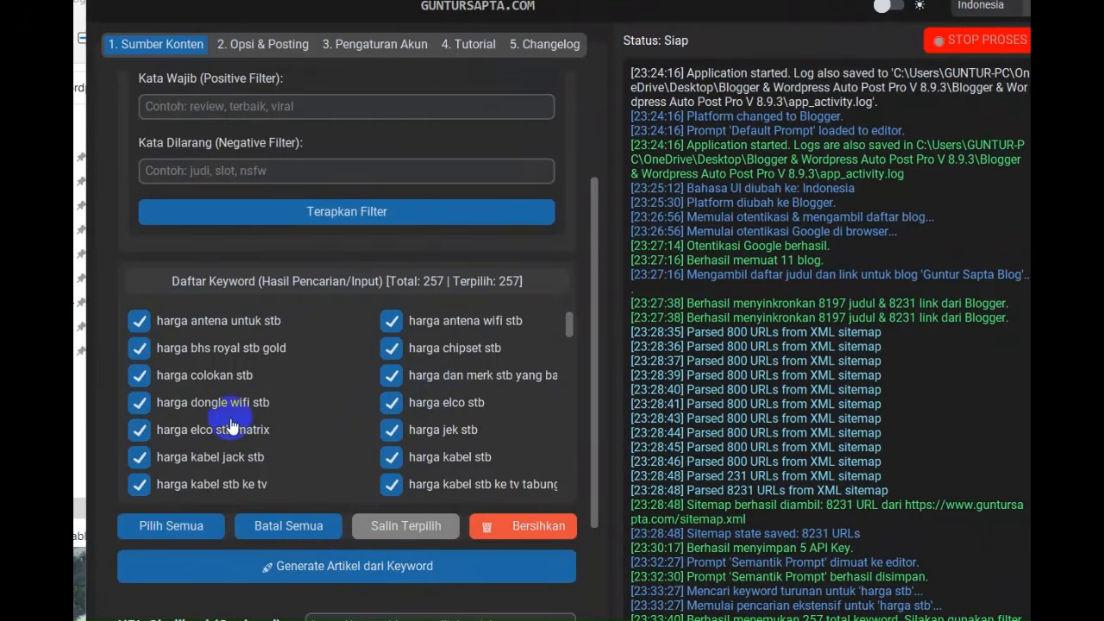
click(287, 527)
click(195, 528)
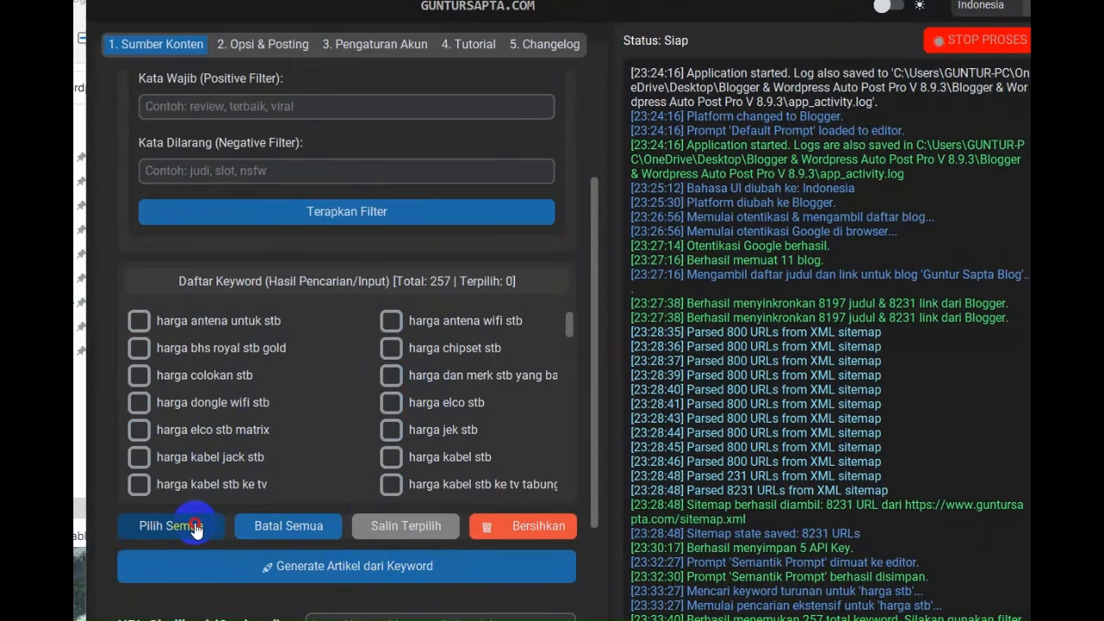
click(281, 534)
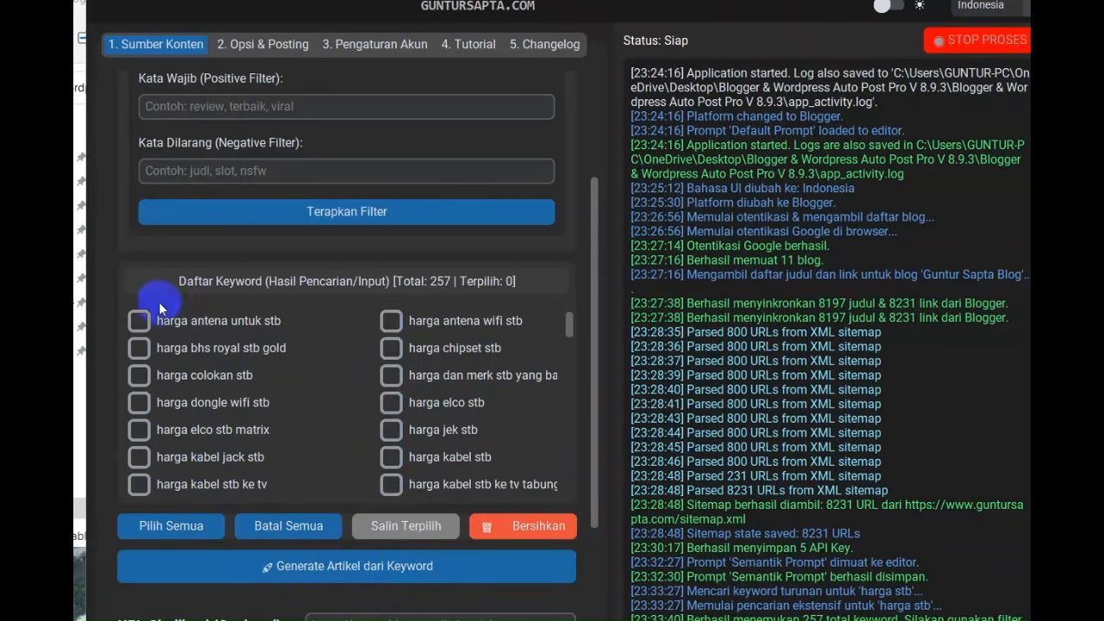
Select the first five keywords, harga antena untuk stb through harga elco stb matrix, and generate articles from them
click(143, 322)
click(142, 348)
click(142, 375)
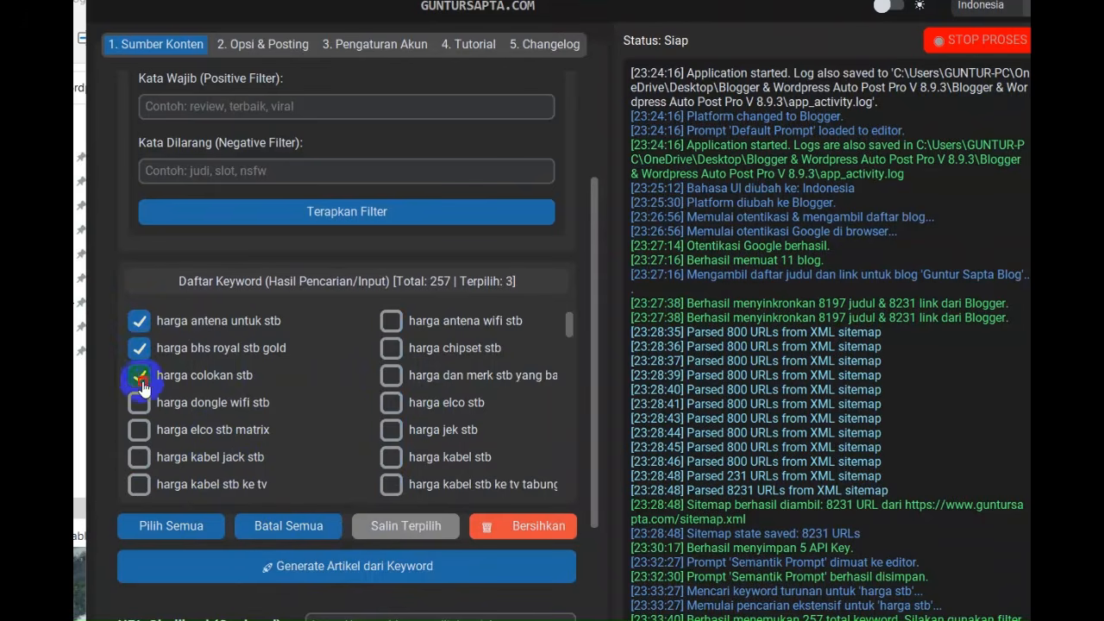
click(142, 404)
click(142, 430)
click(142, 432)
click(139, 429)
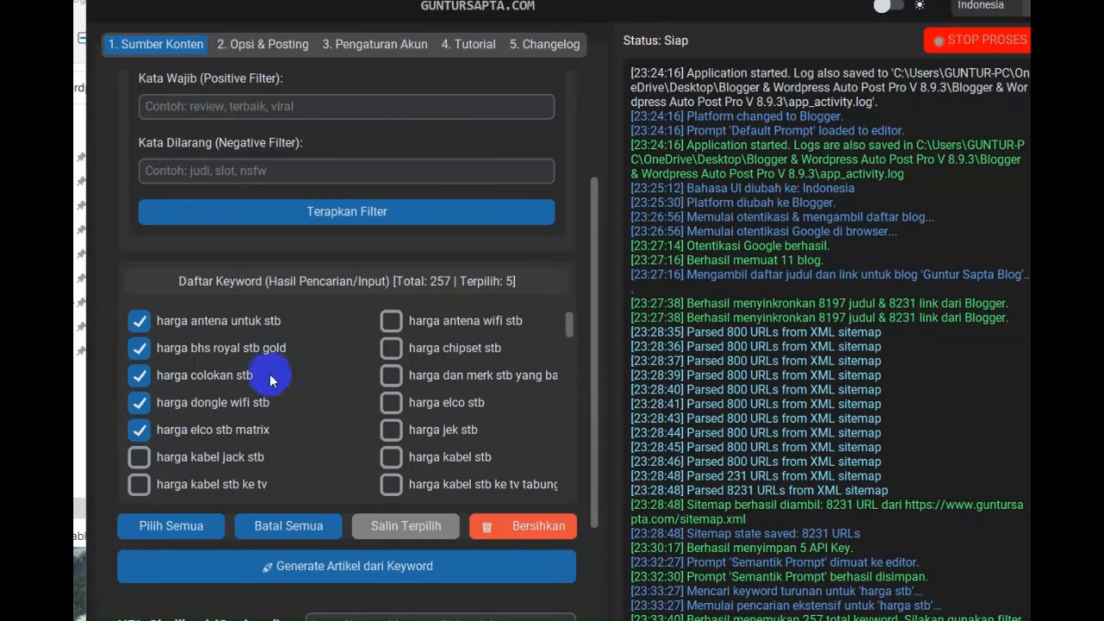
click(352, 570)
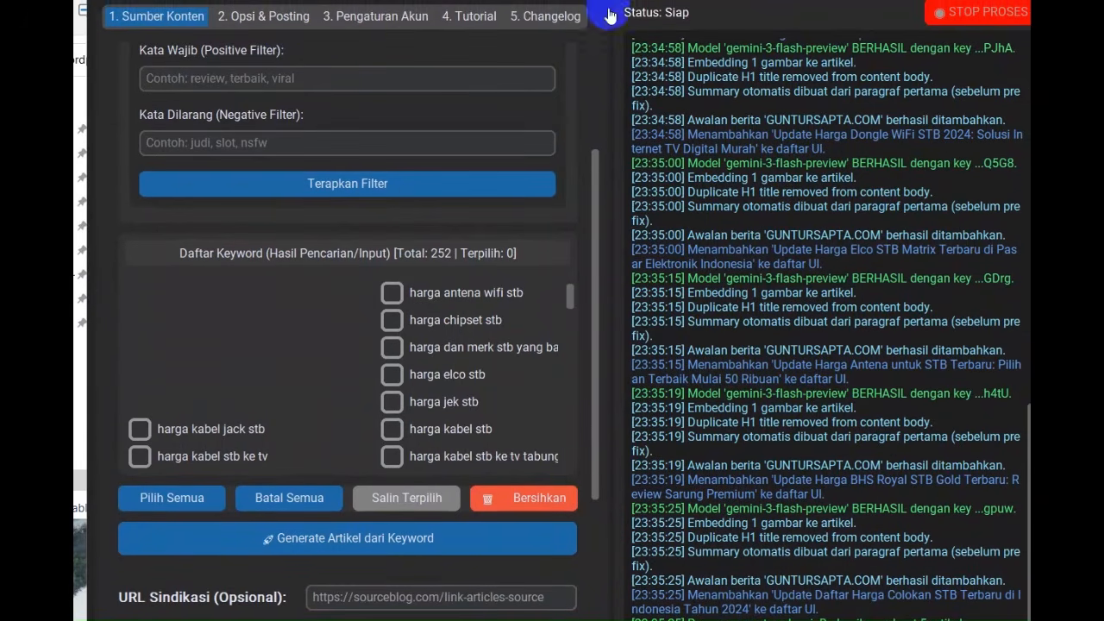
Open the posting options and widen the working area to read the titles of the articles ready for posting
click(262, 21)
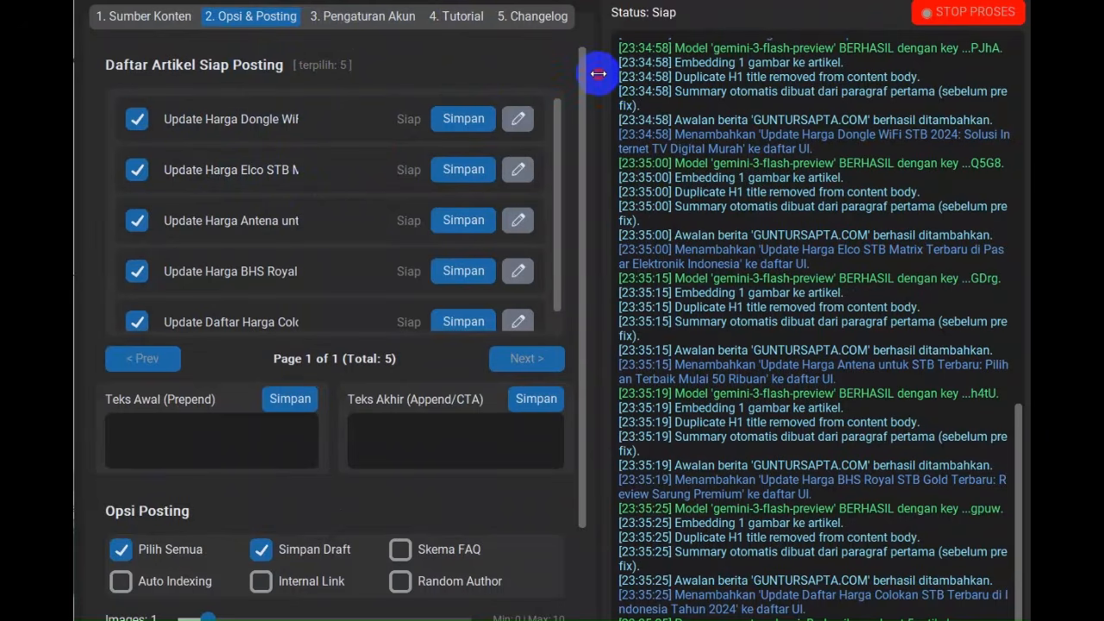
drag(598, 74, 824, 85)
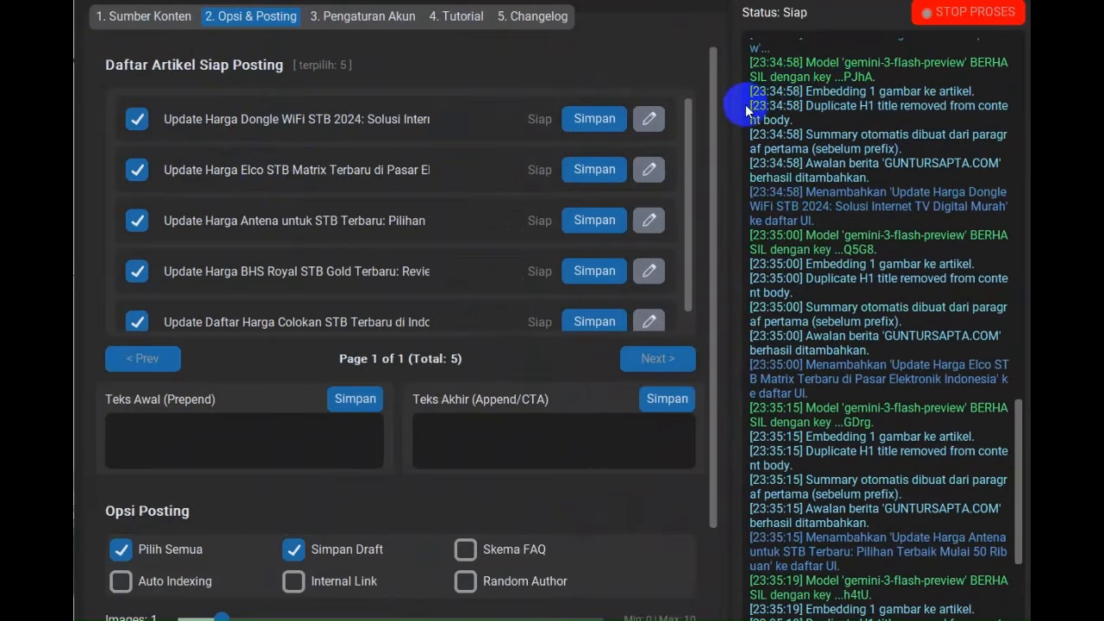
scroll(310, 183, down, 1)
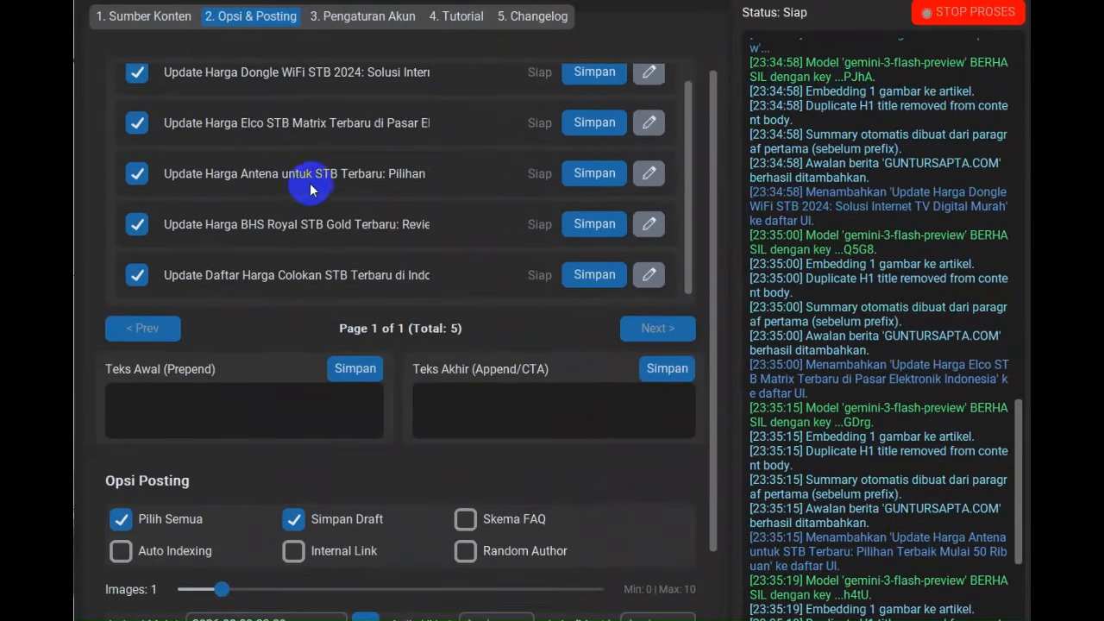
scroll(330, 183, up, 1)
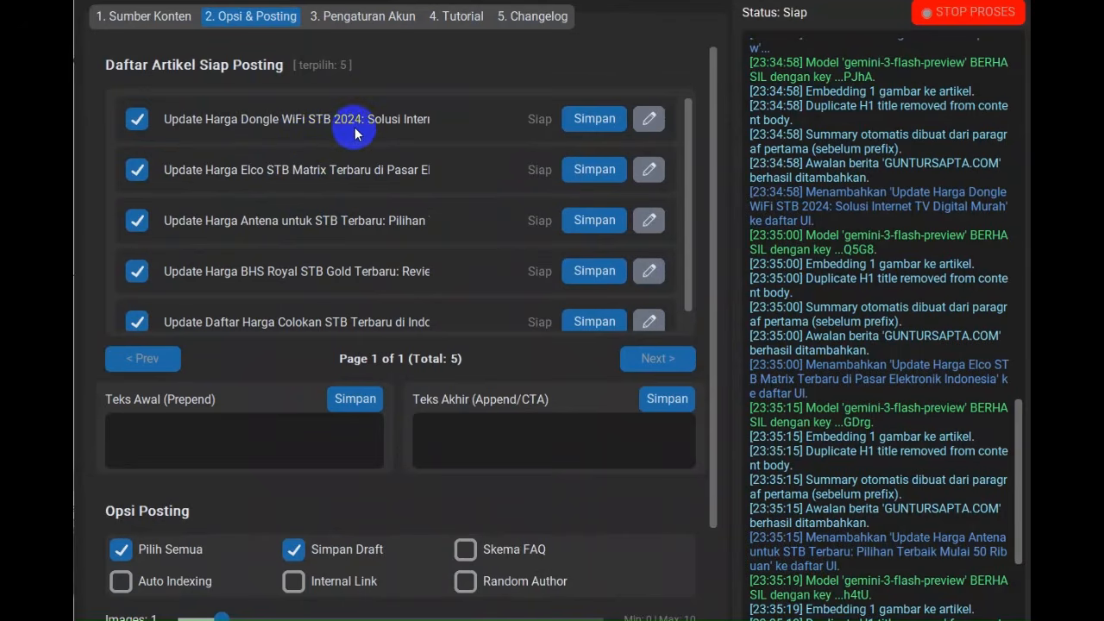
Change the year in the Dongle WiFi STB article's title to 2026 and save the article
click(651, 128)
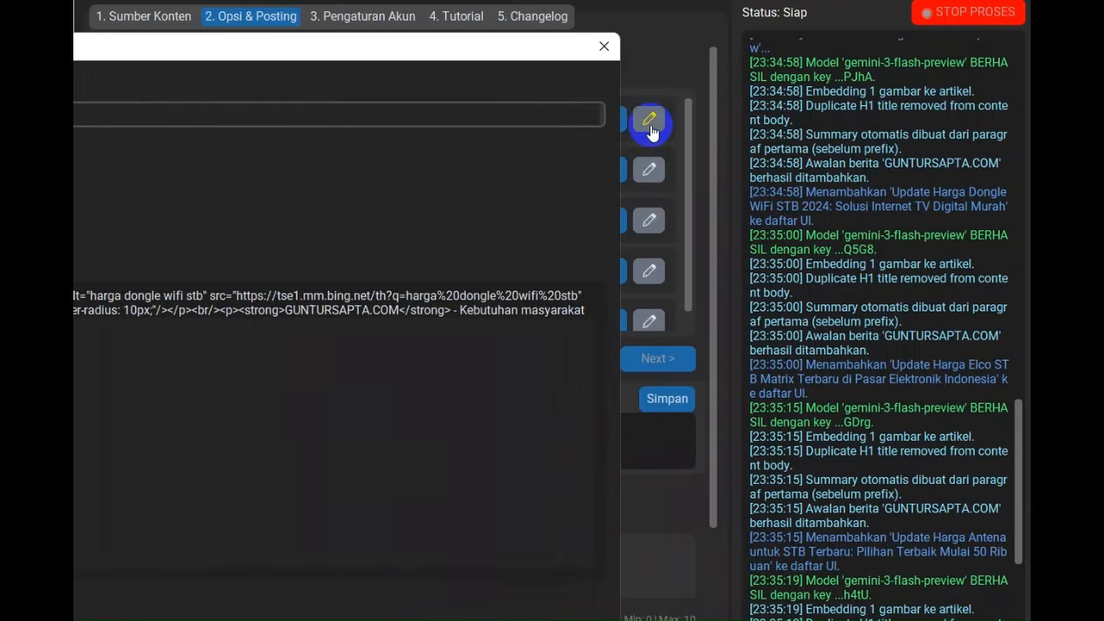
drag(258, 44, 540, 82)
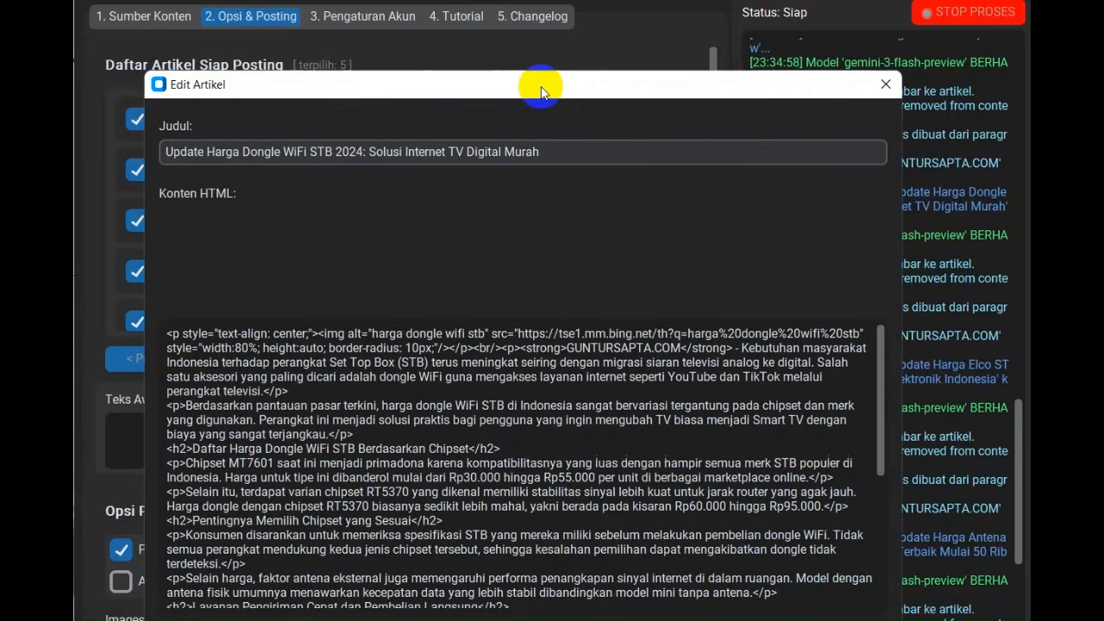
click(358, 152)
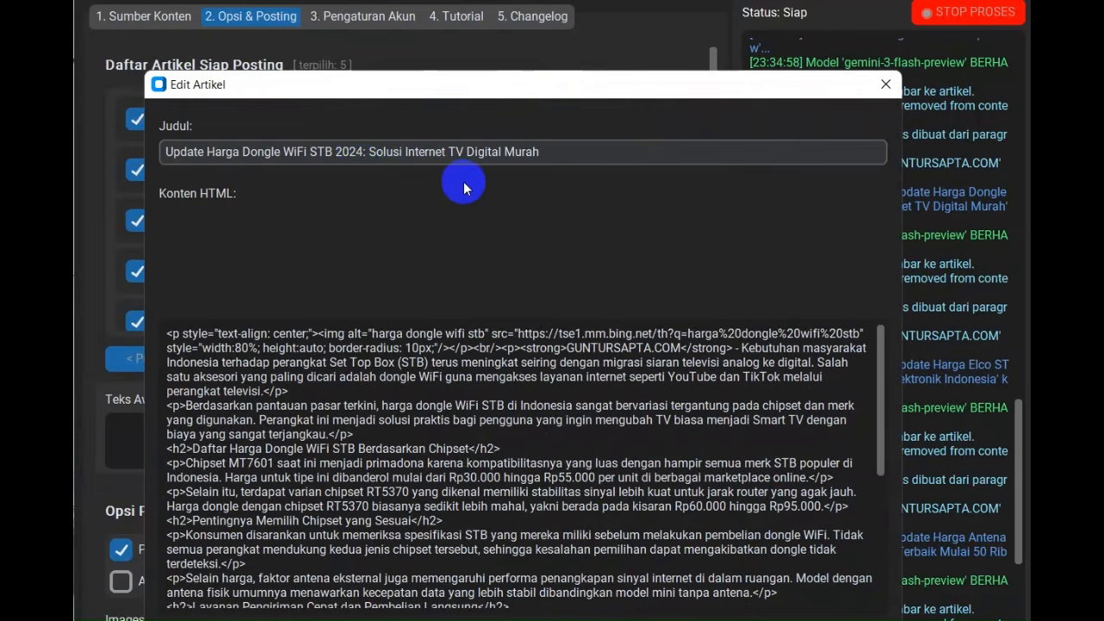
key(Delete)
key(Delete)
text(6)
click(417, 463)
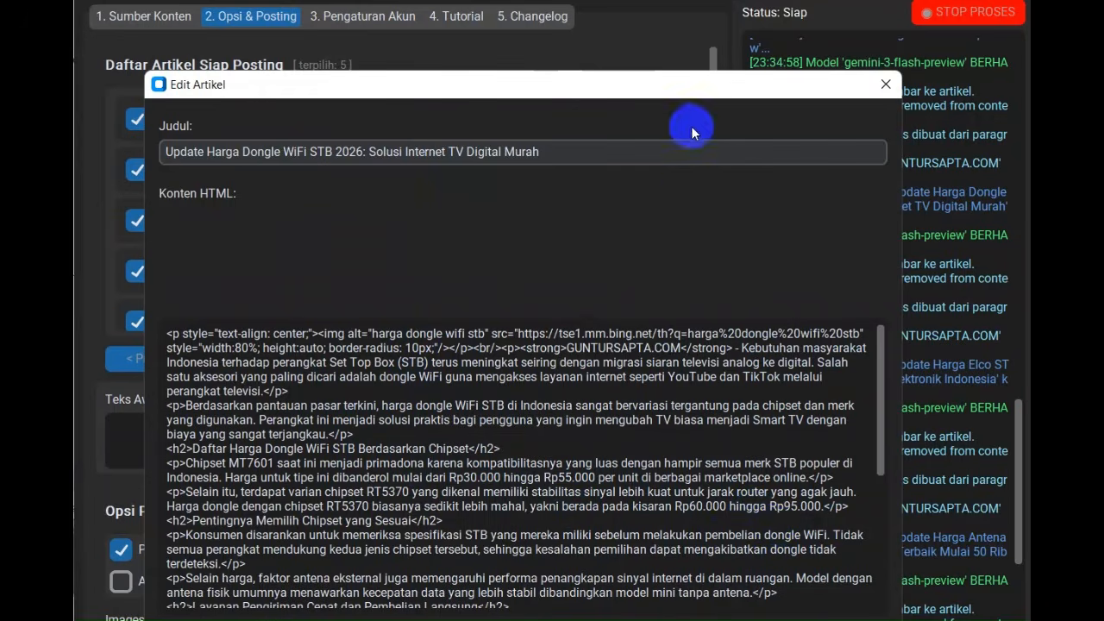
drag(664, 91, 665, 41)
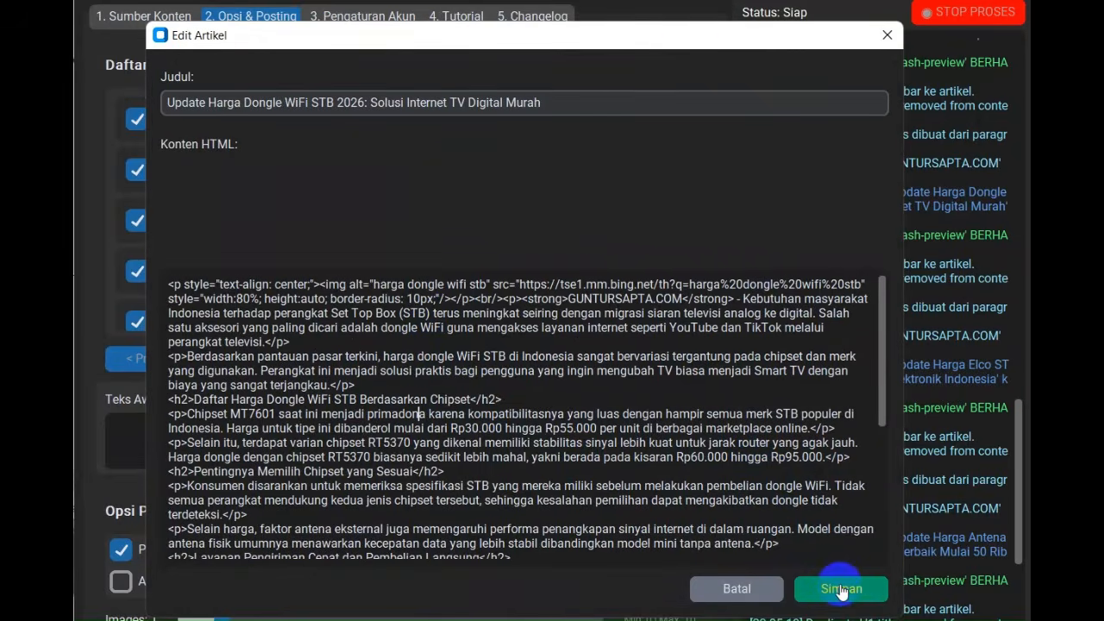
click(842, 589)
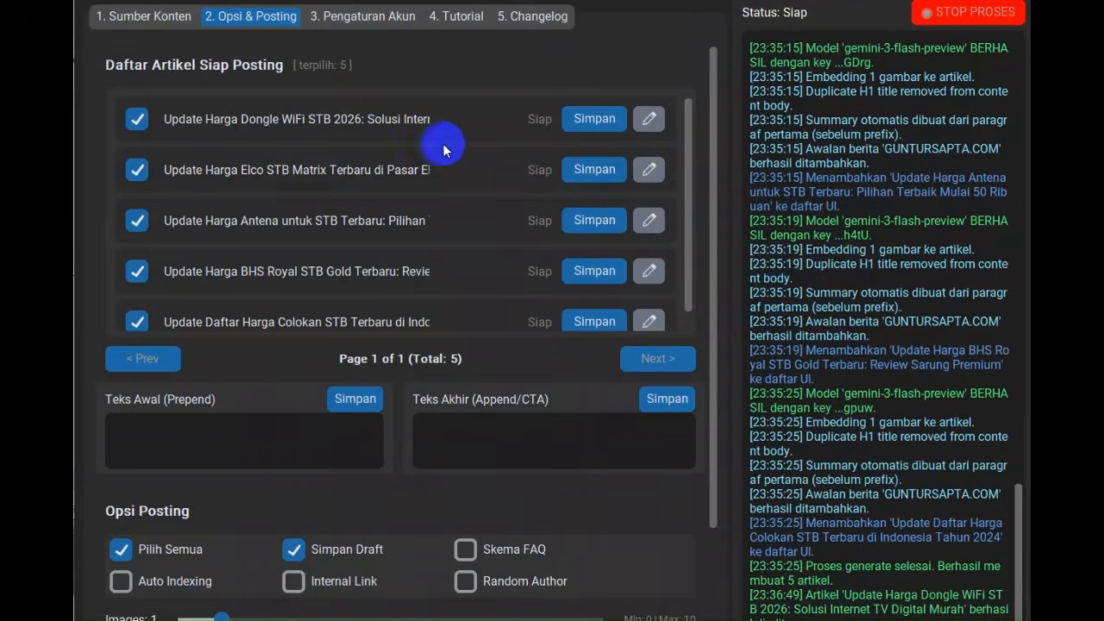
Configure the posting options: disable Simpan Draft, enable Internal Link, Skema FAQ and Random Author, and set the image count to 2
scroll(414, 215, down, 2)
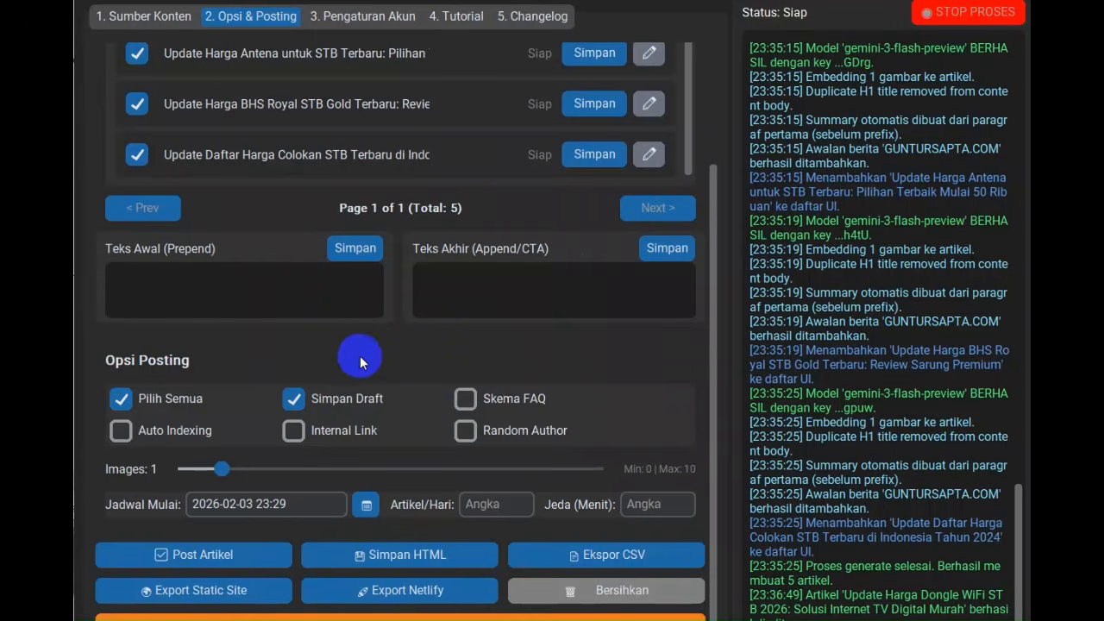
click(293, 398)
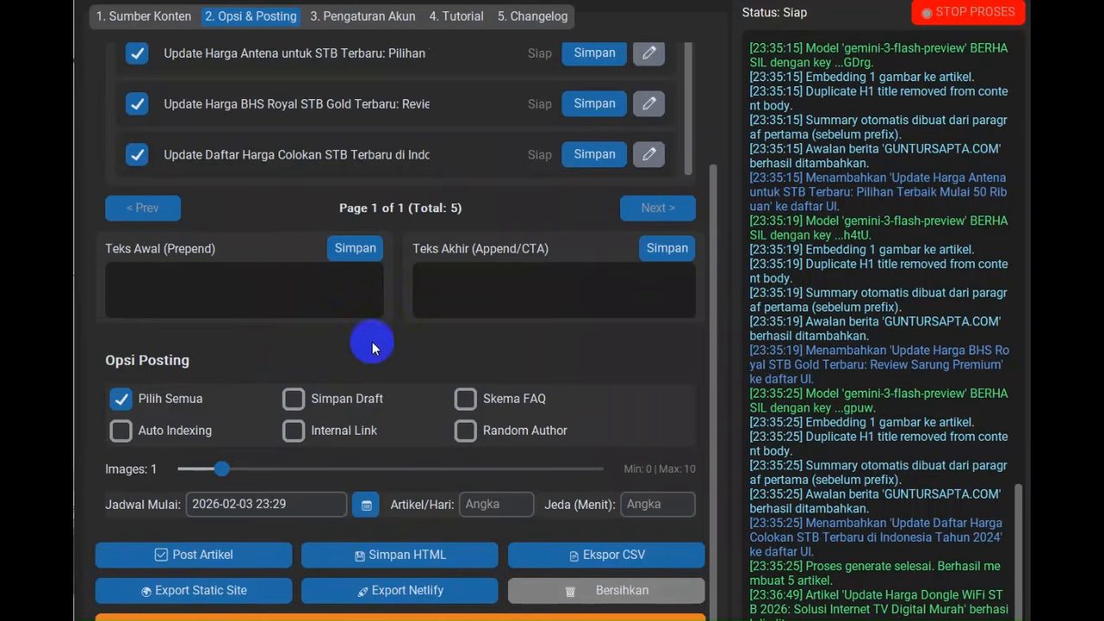
click(291, 431)
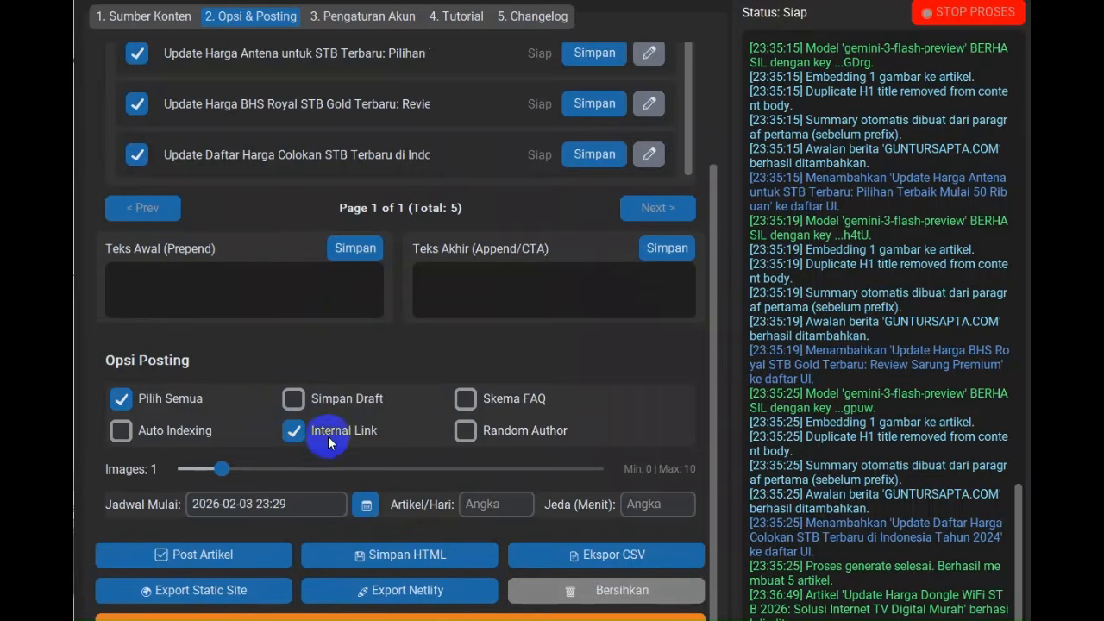
click(470, 404)
click(469, 436)
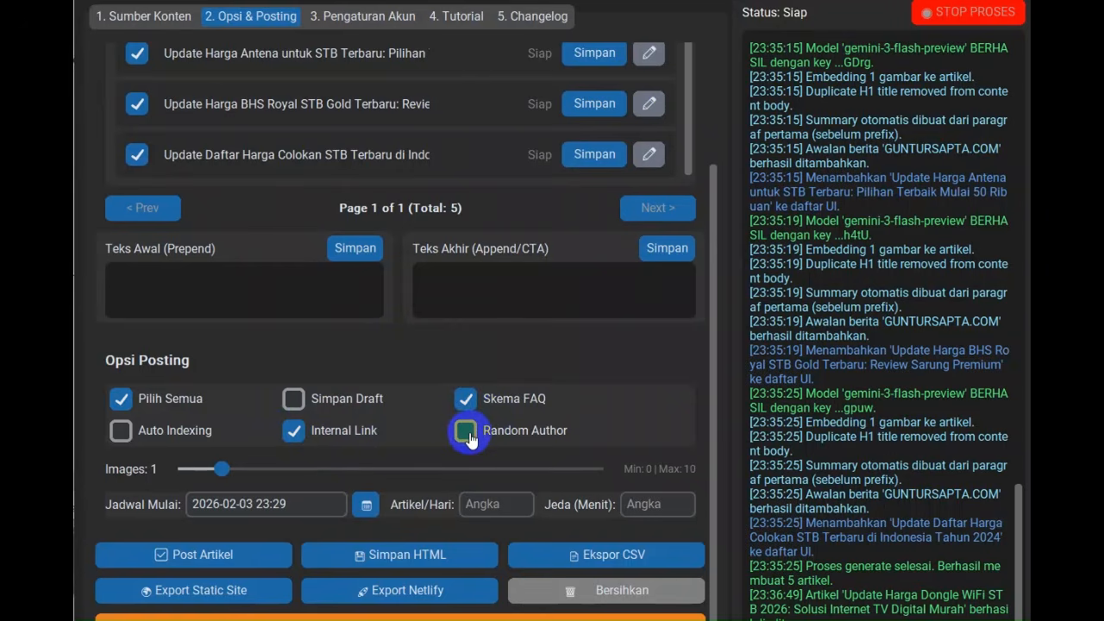
click(467, 438)
click(251, 475)
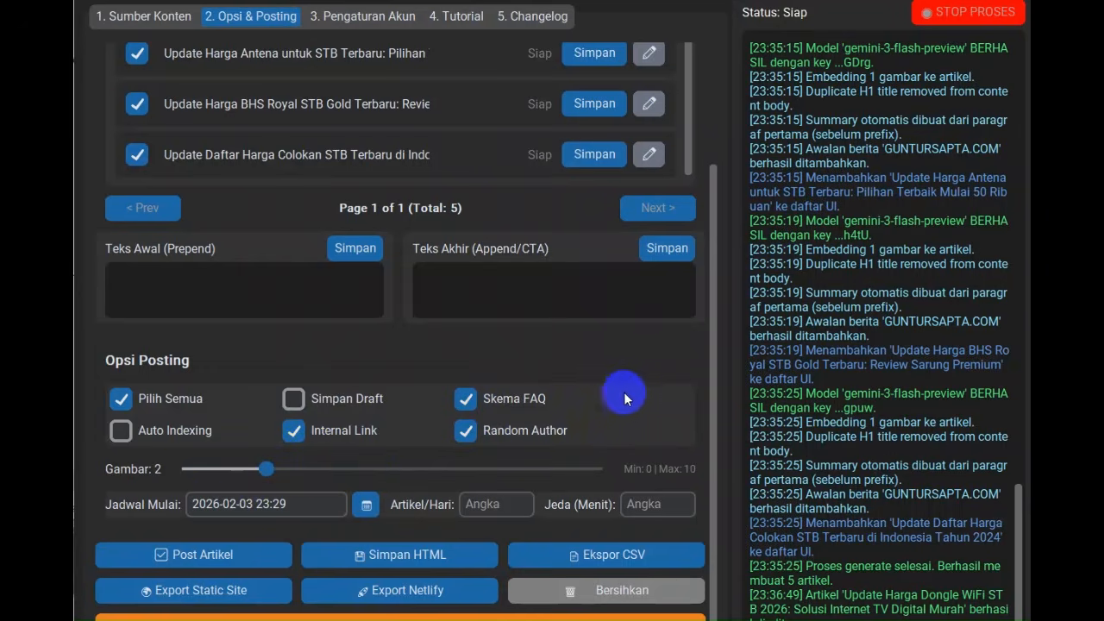
In Sumber Konten, select harga kabel jack stb, harga kabel stb ke tv, harga antena wifi stb, harga chipset stb and harga dan merk stb yang bagus
scroll(665, 395, up, 3)
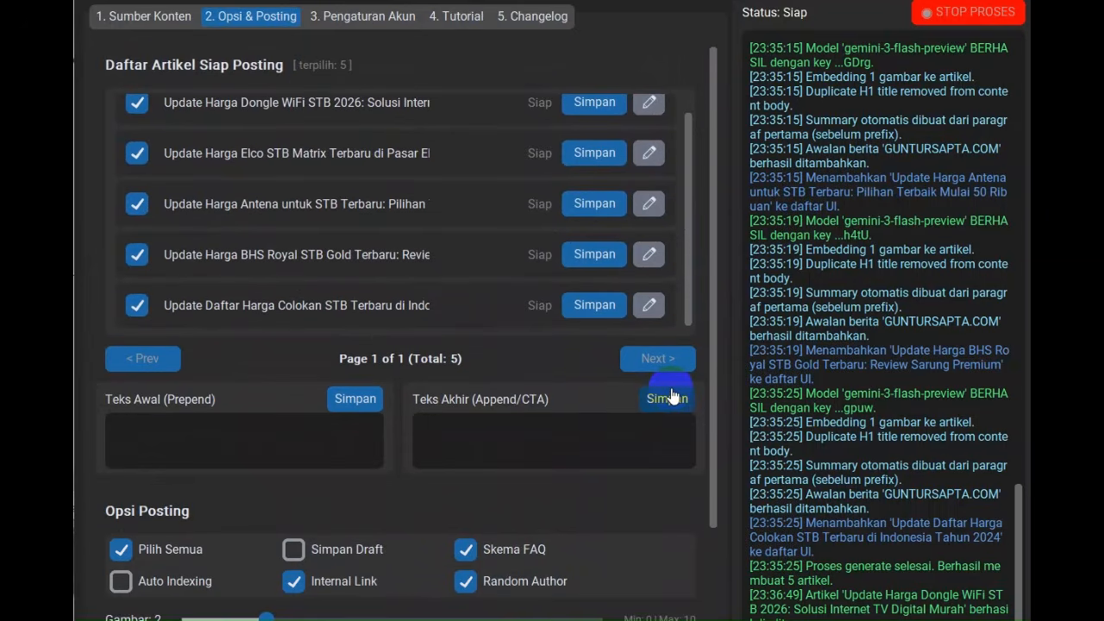
click(154, 18)
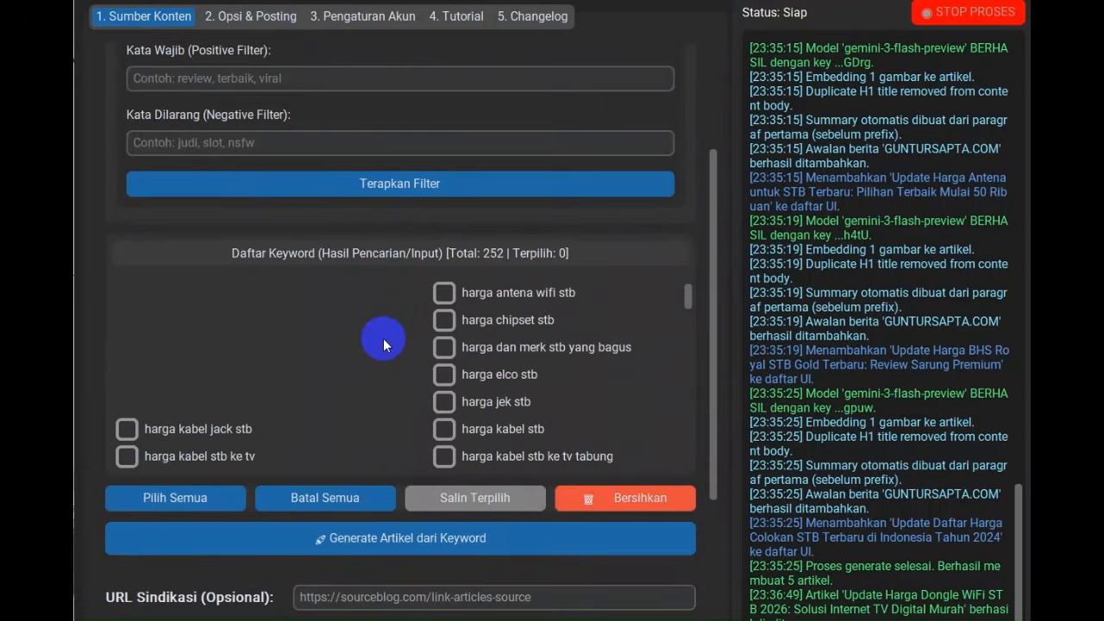
click(127, 429)
click(127, 456)
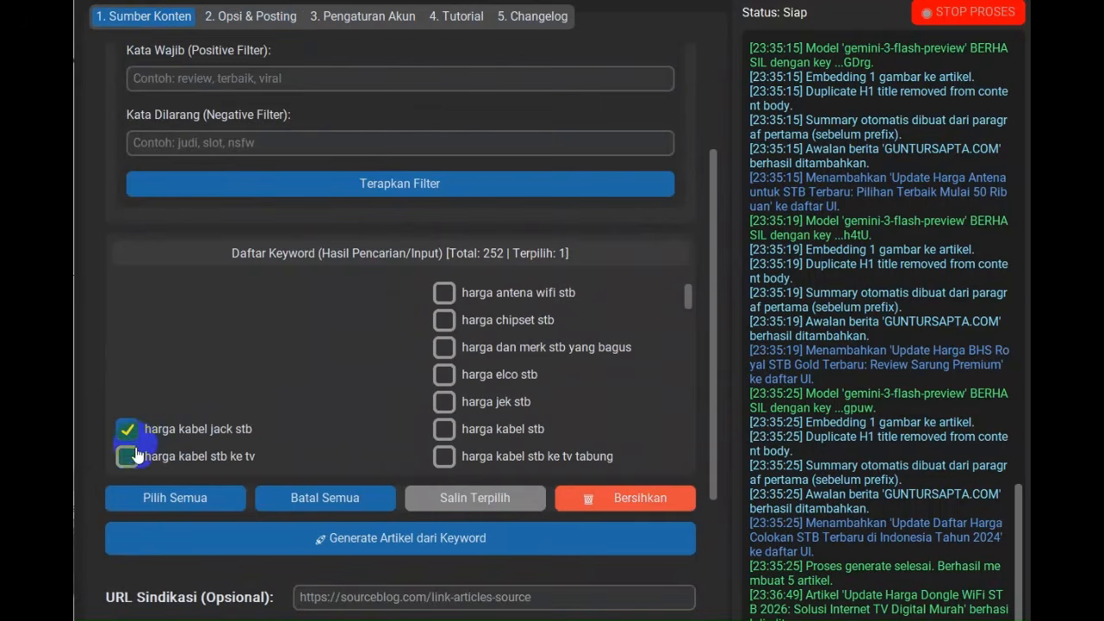
click(445, 292)
click(445, 320)
click(444, 347)
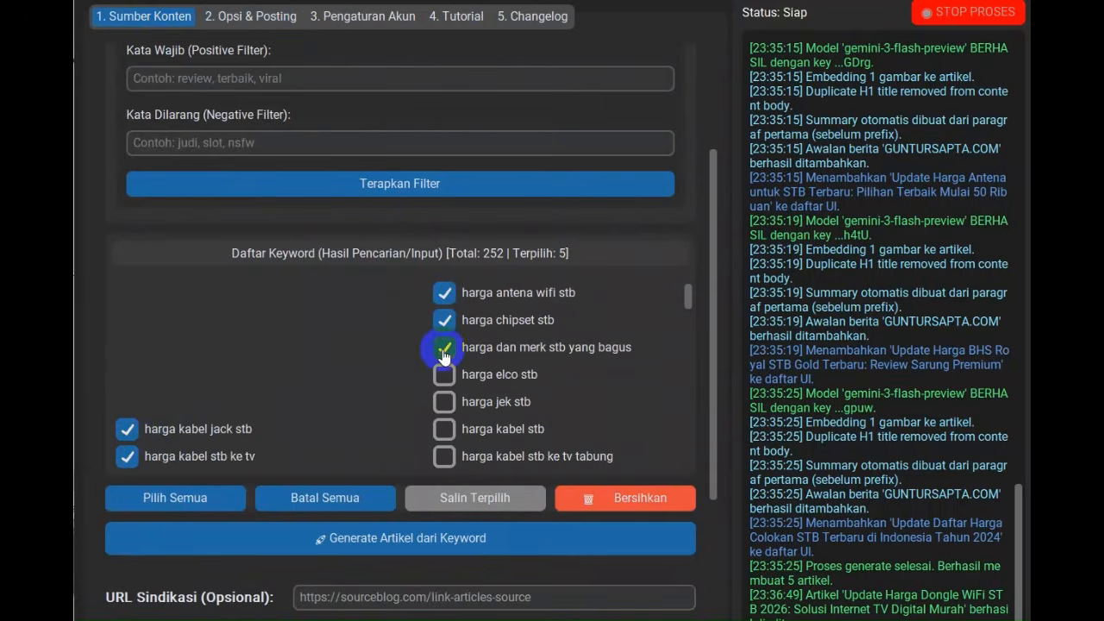
In the posting options, set the schedule start date (Jadwal Mulai) to 4 February 2026
click(266, 19)
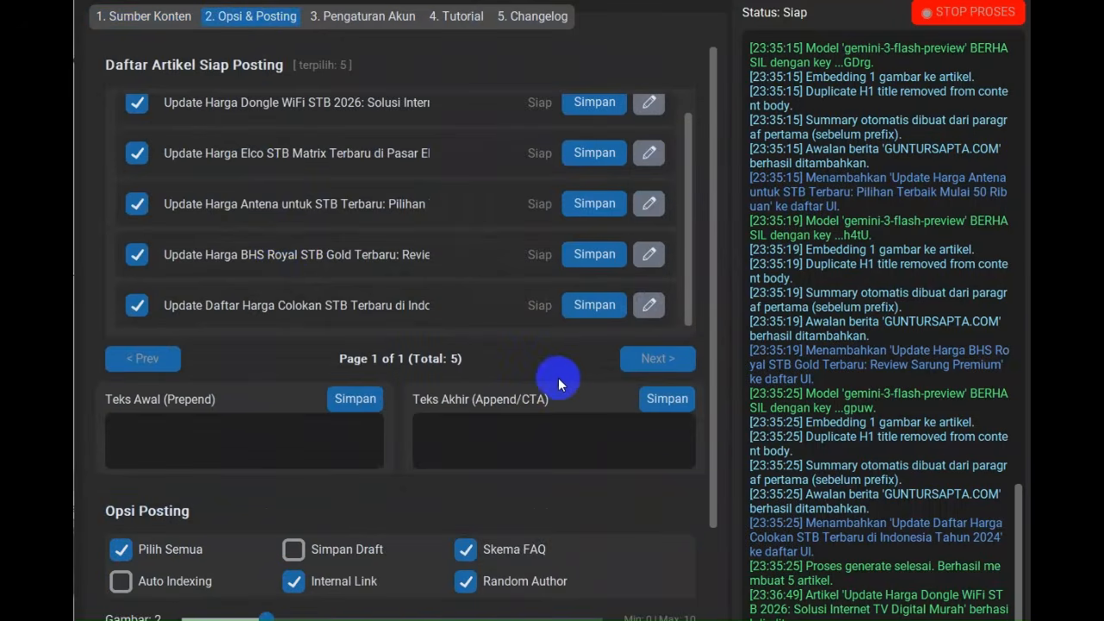
scroll(556, 381, down, 2)
scroll(595, 483, down, 2)
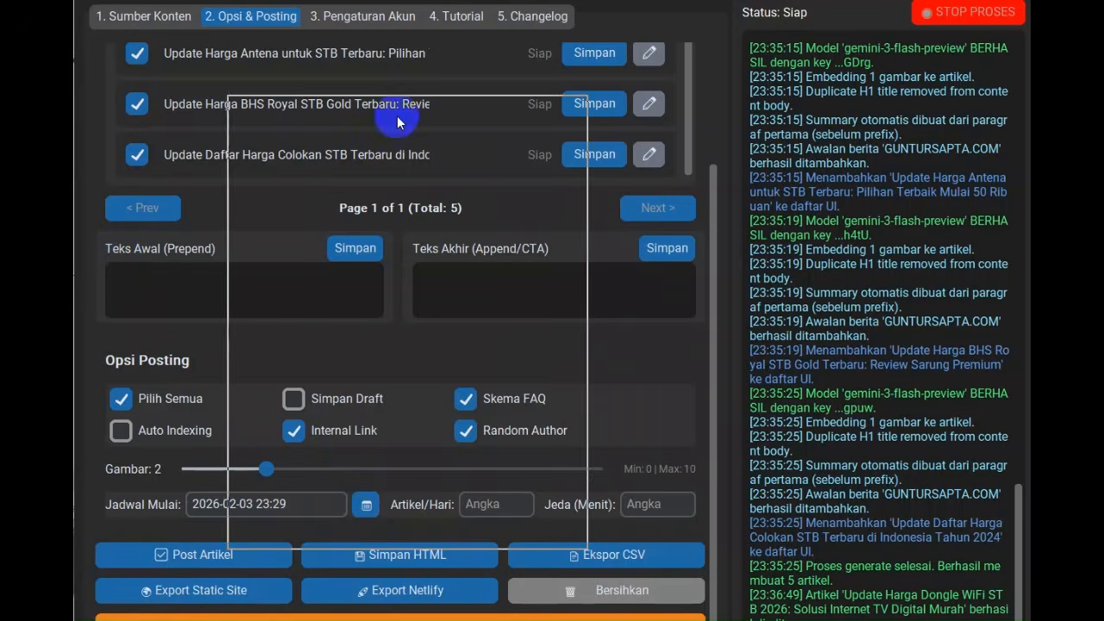
drag(607, 69, 578, 75)
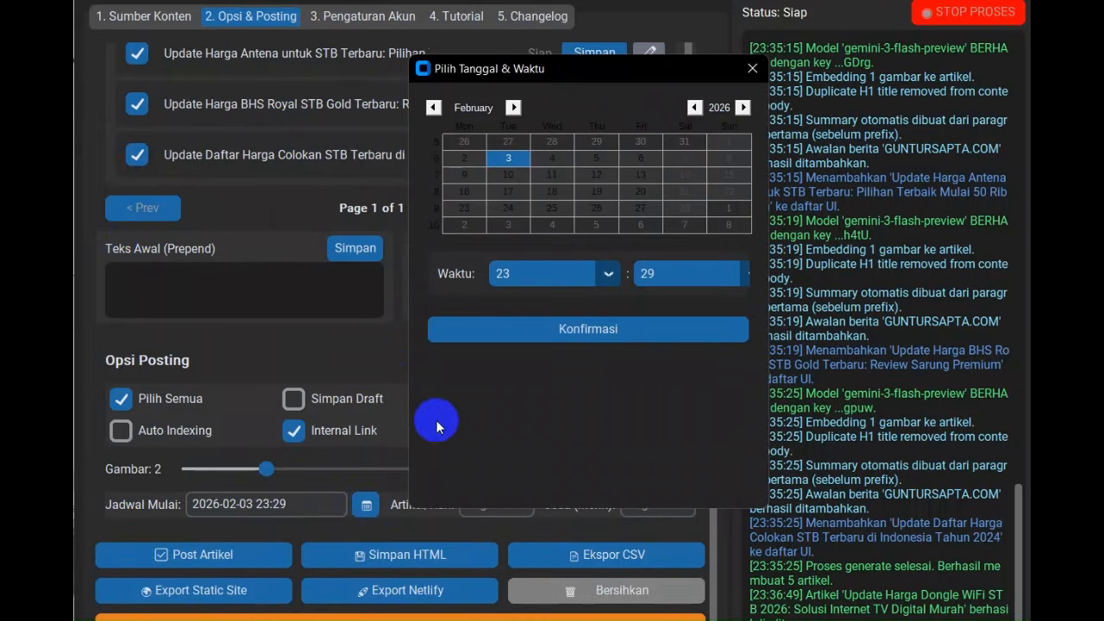
click(552, 158)
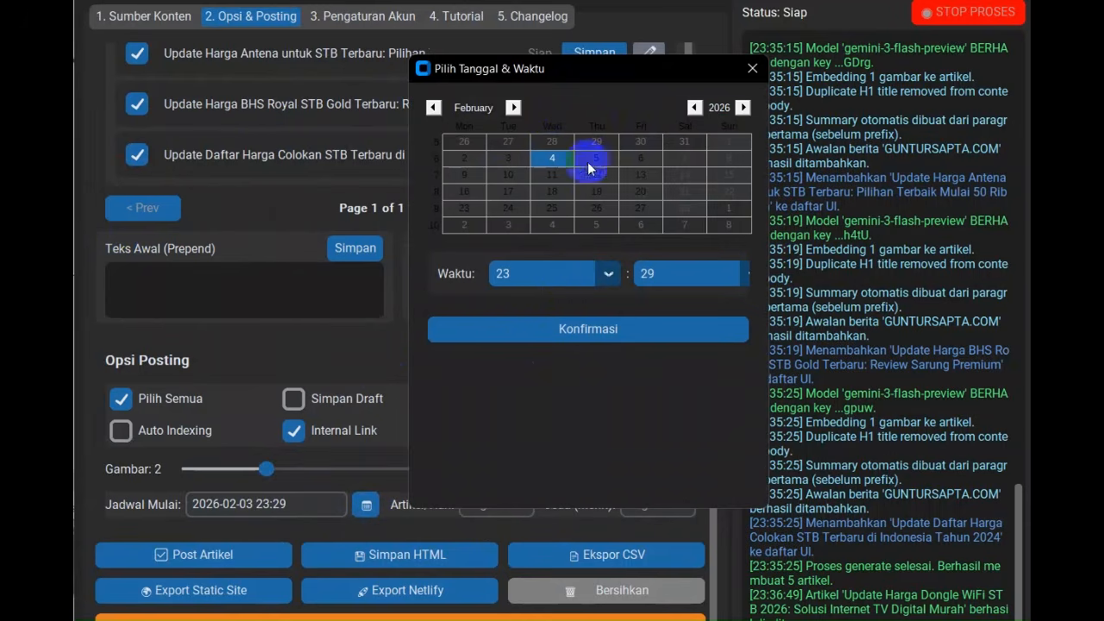
click(556, 331)
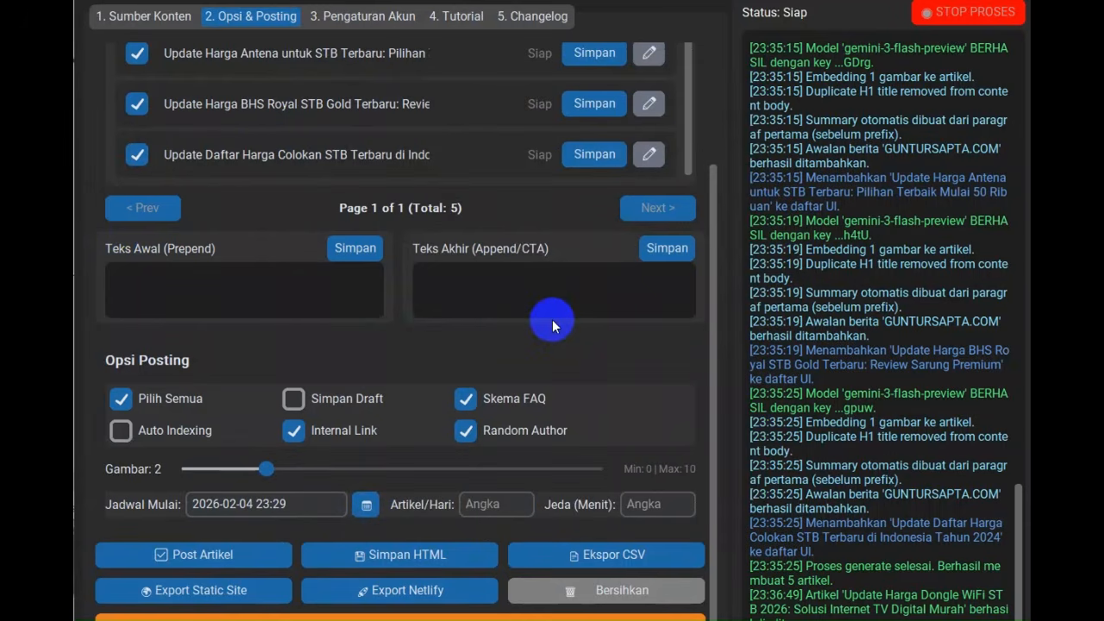
Set the articles per day (Artikel/Hari) to 3 and the number of images (Gambar) to 3
click(481, 506)
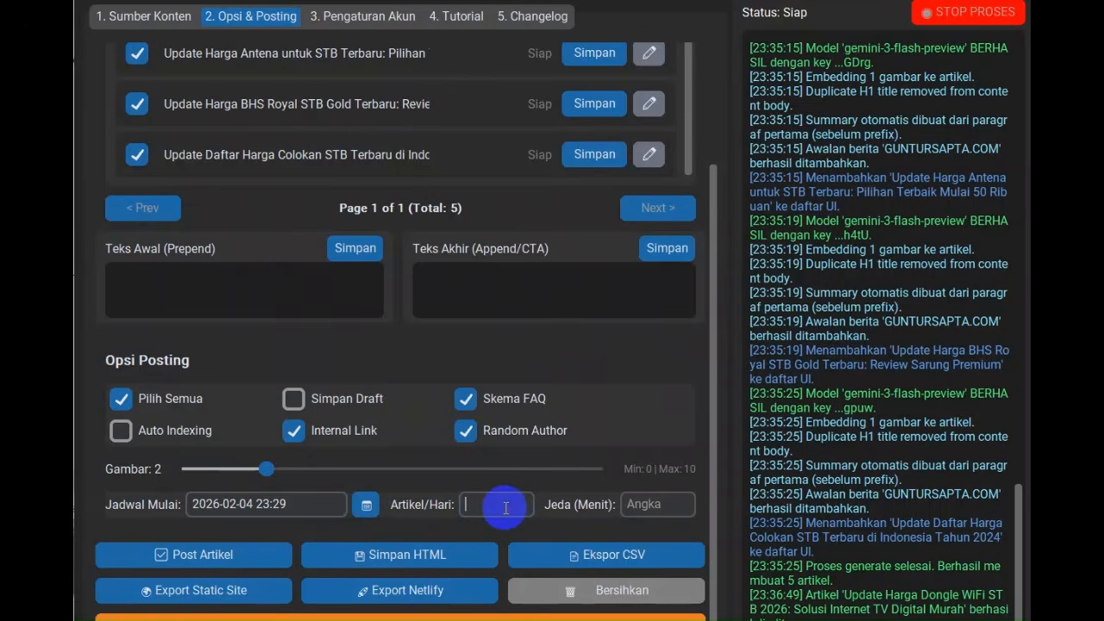
text(3)
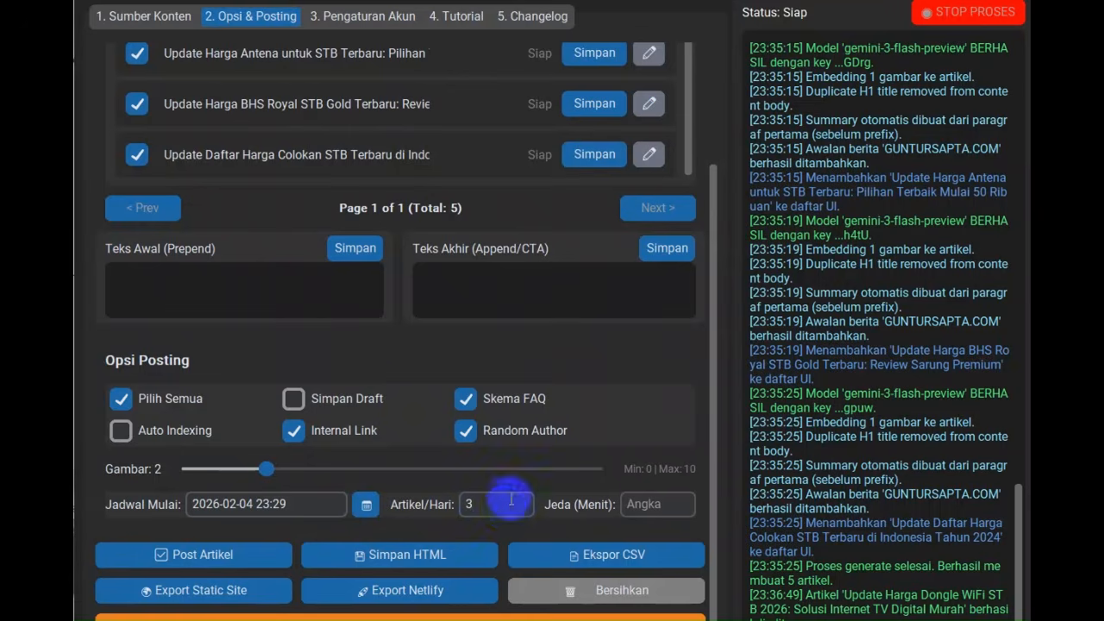
click(542, 473)
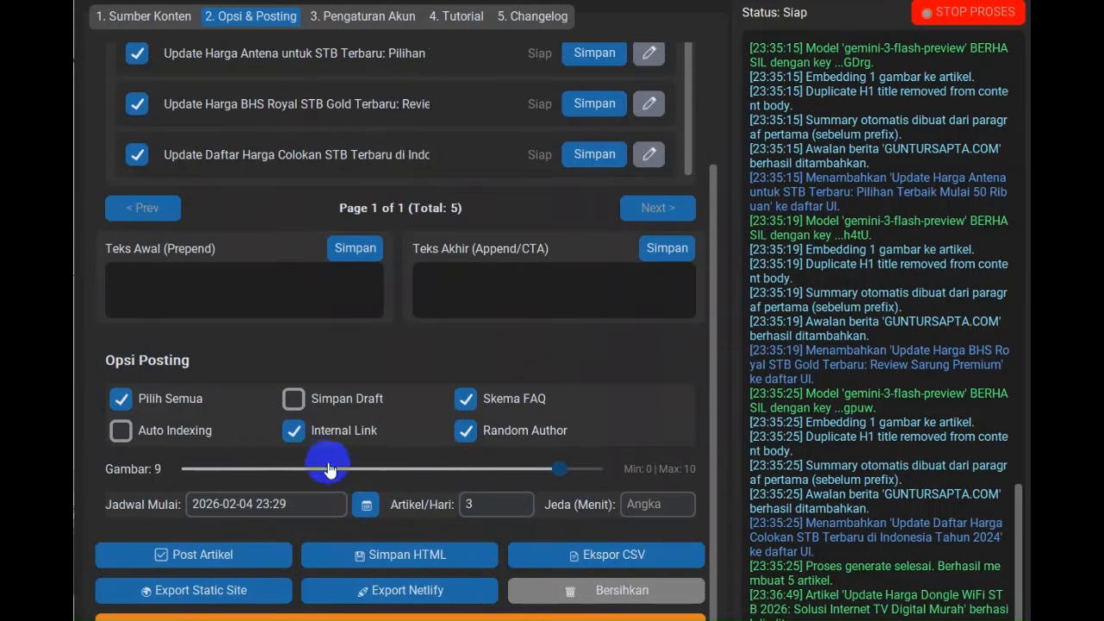
click(295, 471)
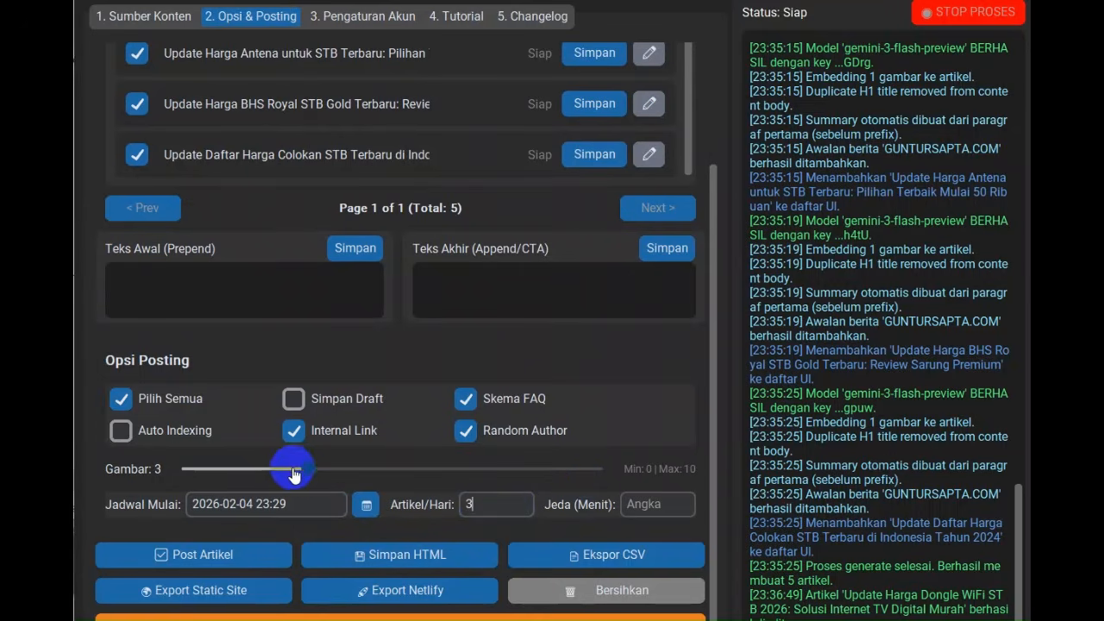
Leave the Jeda (Menit) delay empty and start posting the selected ready articles to Blogger
click(648, 507)
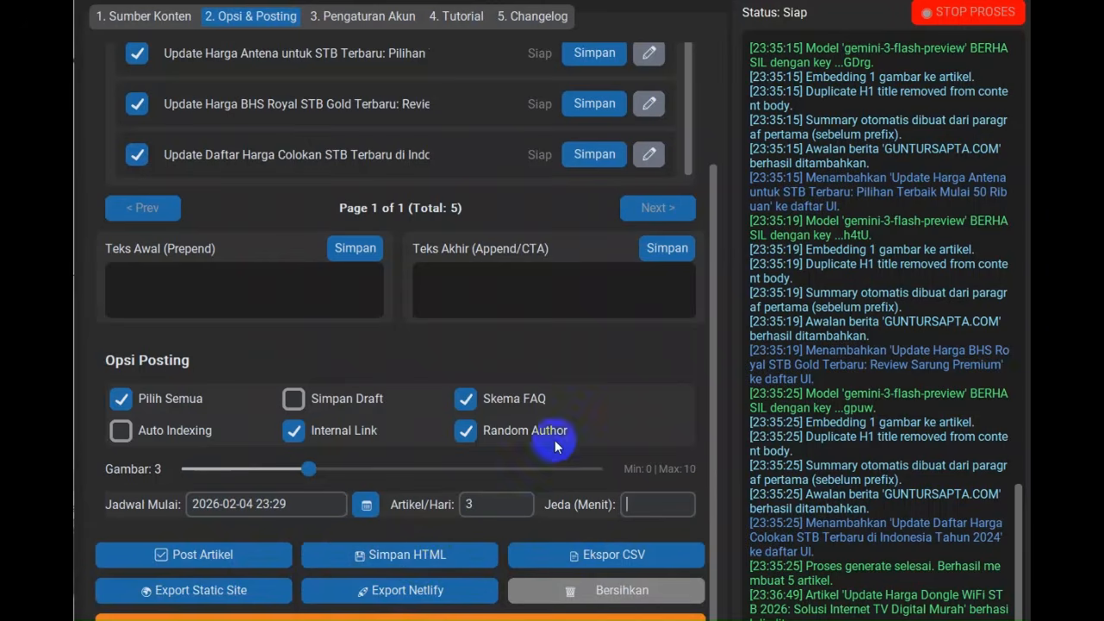
scroll(634, 418, up, 3)
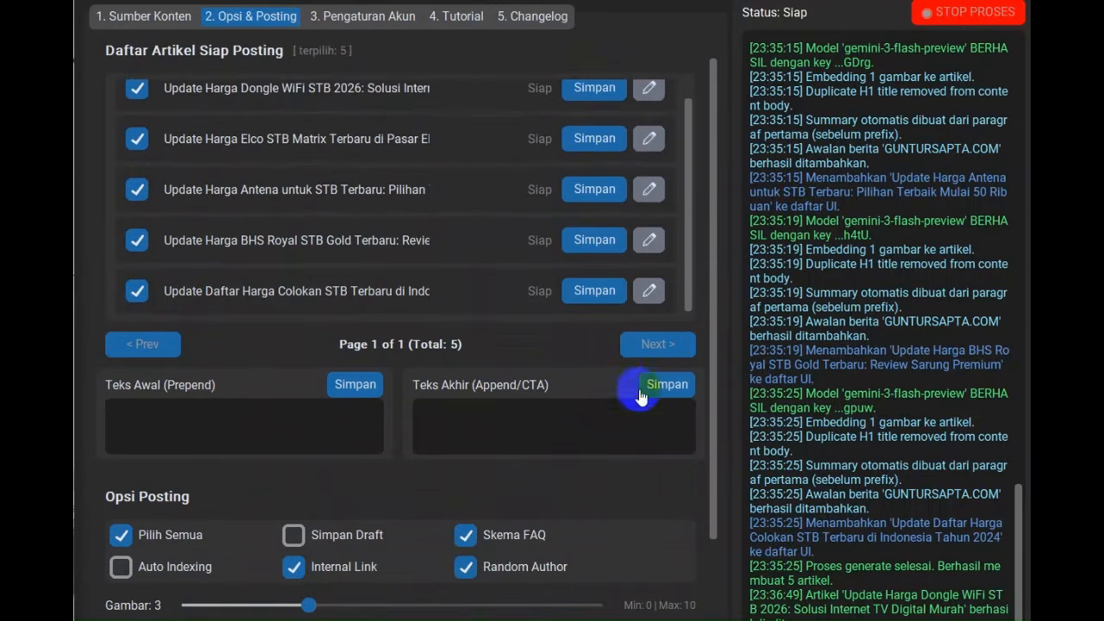
scroll(622, 334, down, 2)
scroll(629, 337, down, 1)
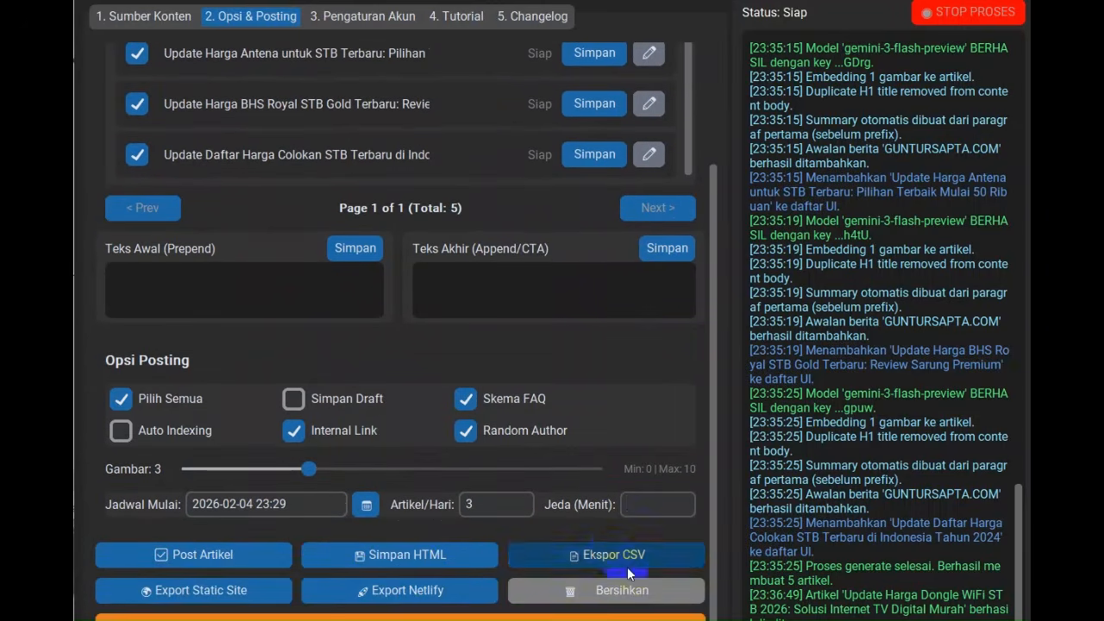
scroll(688, 345, up, 3)
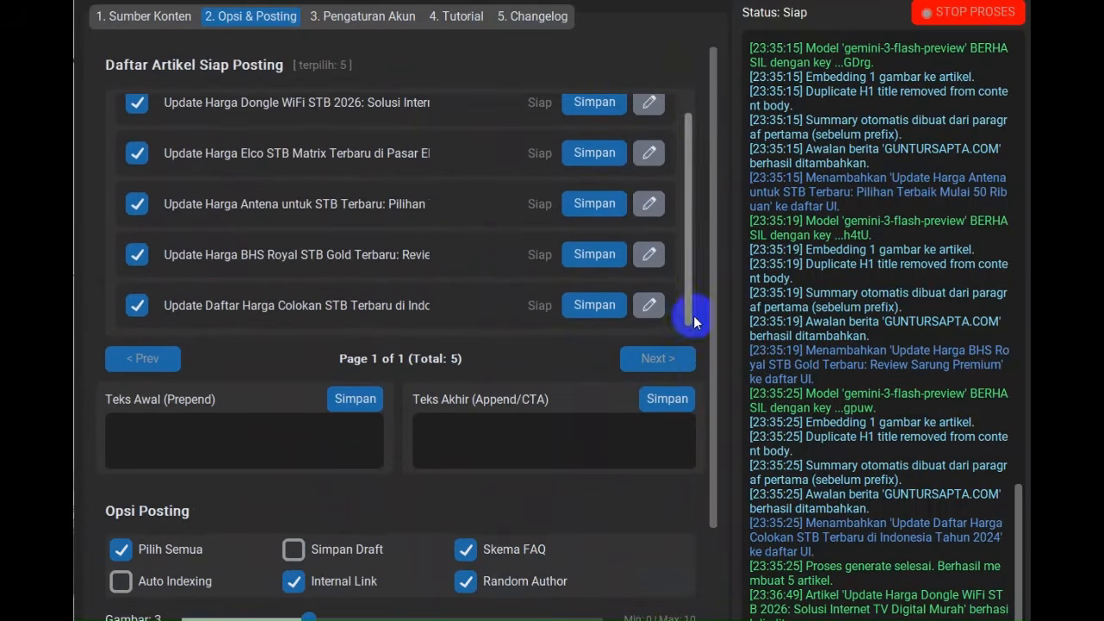
scroll(557, 206, up, 1)
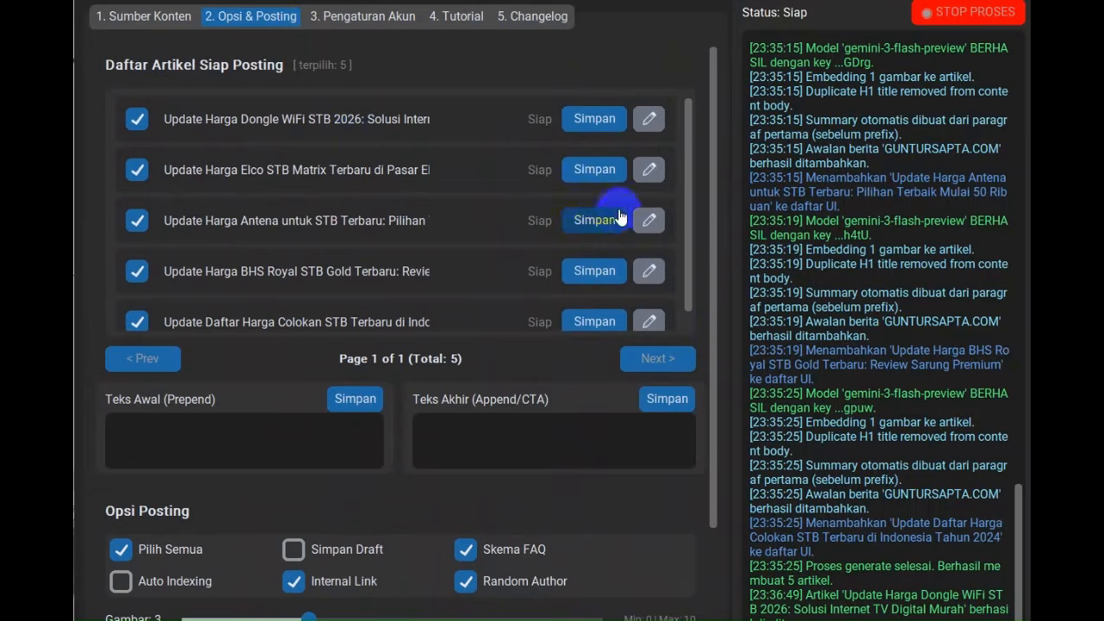
scroll(558, 201, down, 1)
scroll(558, 201, down, 4)
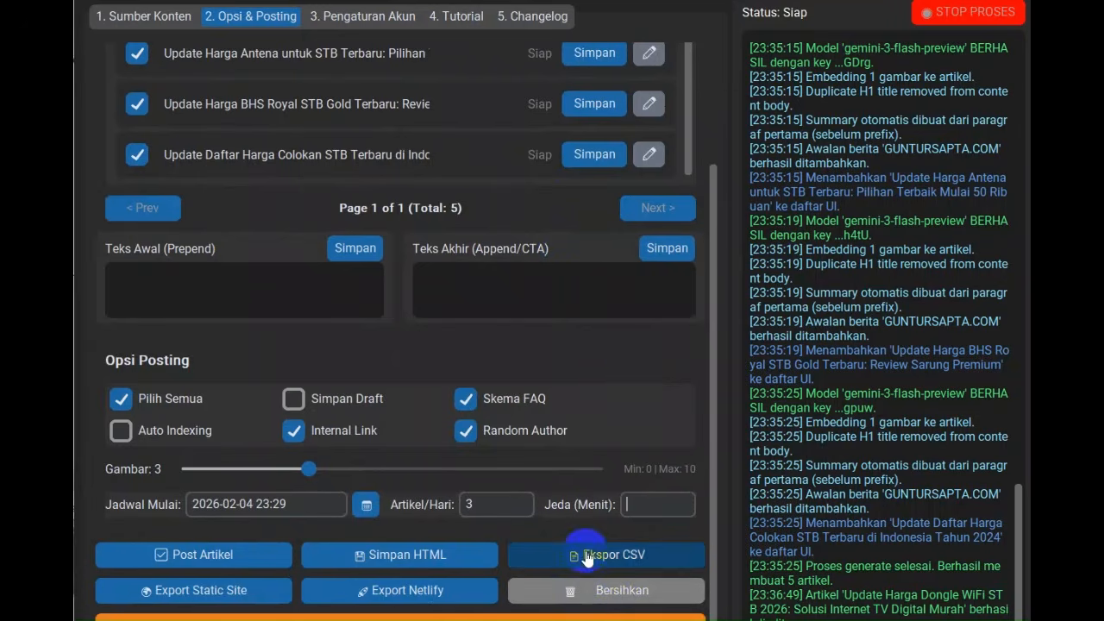
scroll(480, 393, up, 1)
scroll(482, 388, up, 1)
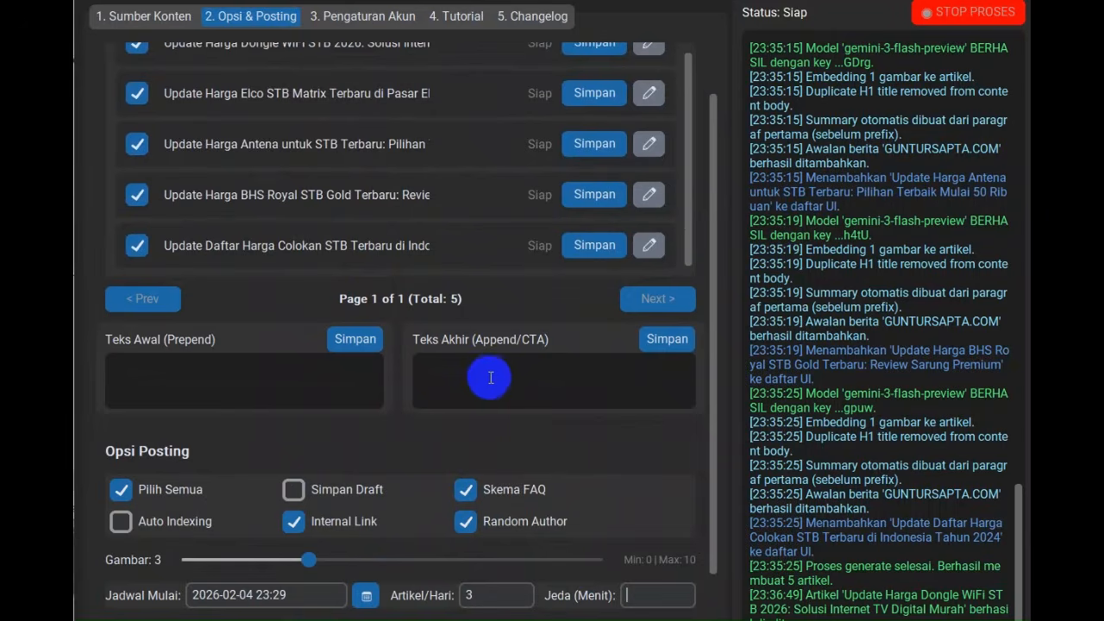
scroll(477, 375, down, 1)
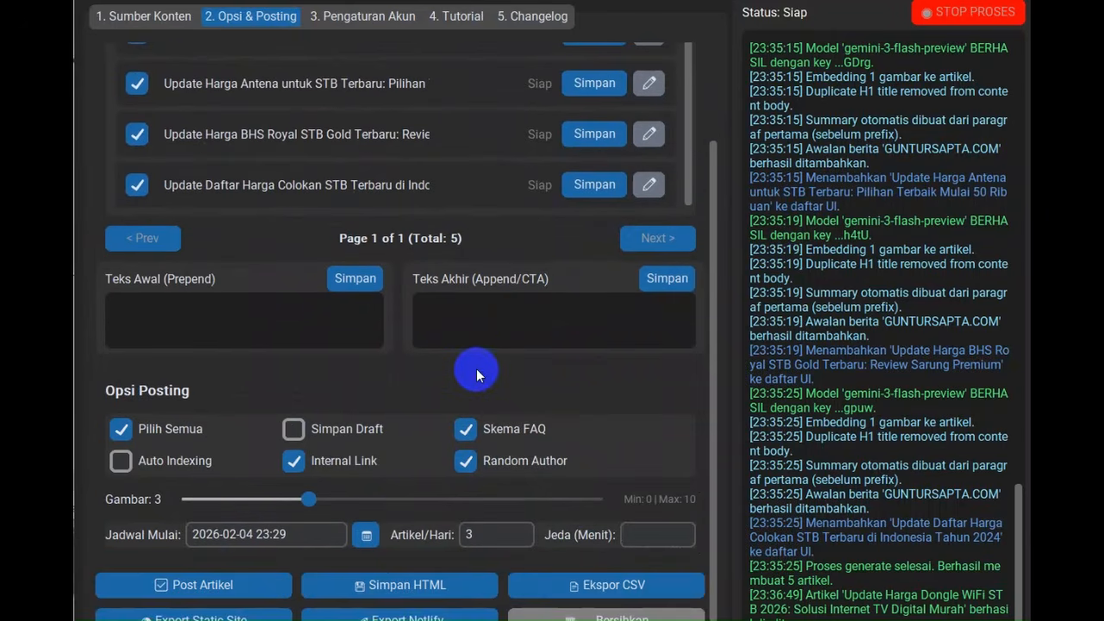
click(203, 587)
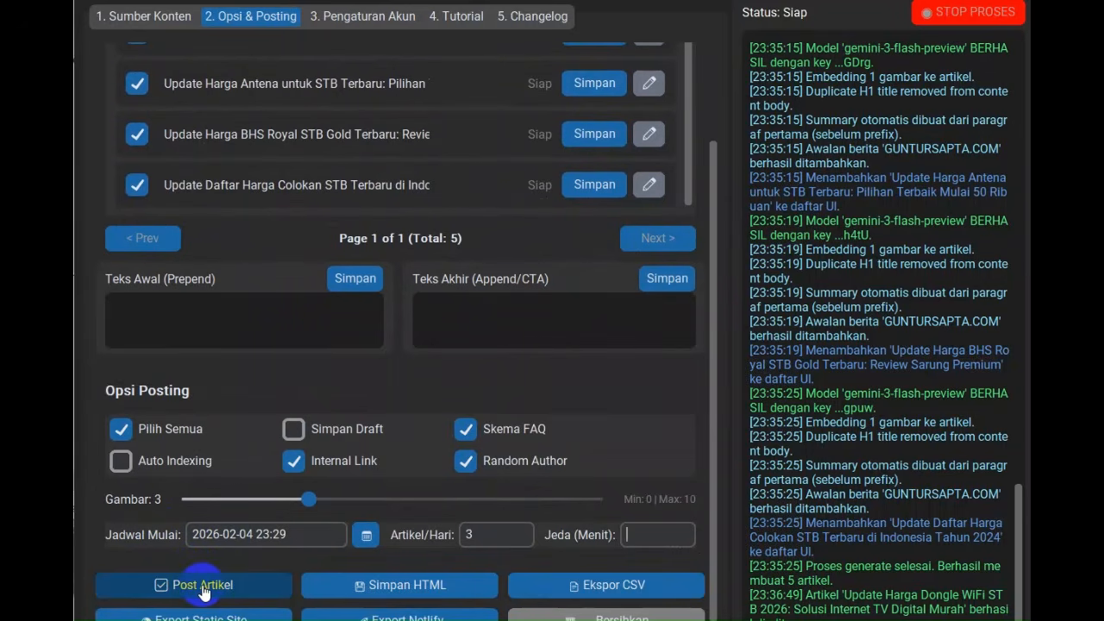
Examine the upload status of each article, the posting options and the log's random delay between posts
scroll(606, 364, up, 3)
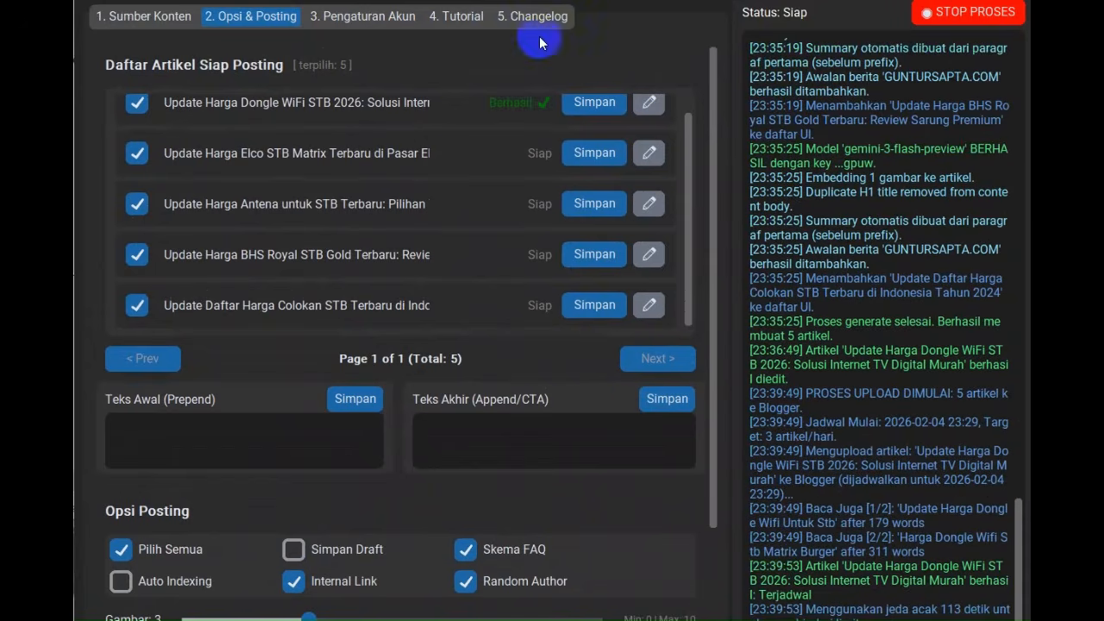
scroll(426, 138, up, 1)
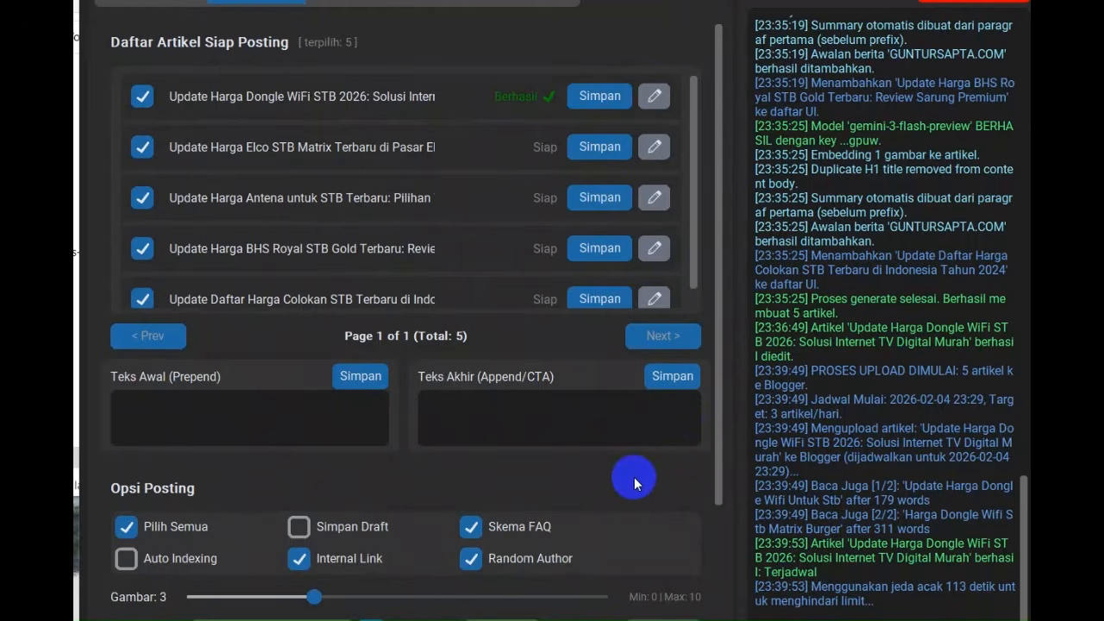
scroll(634, 477, down, 3)
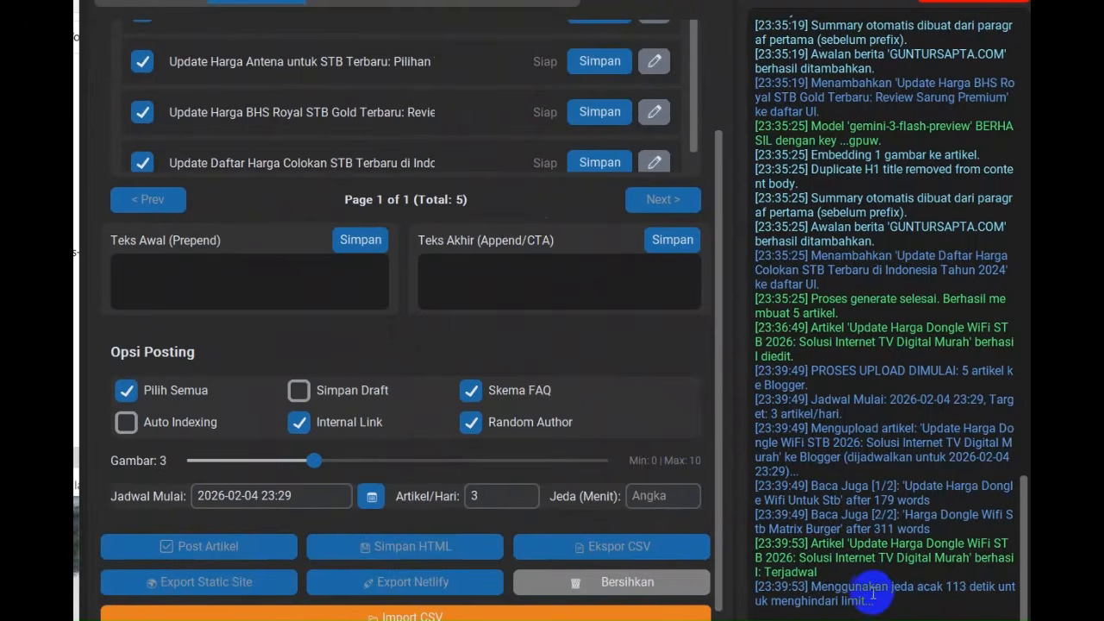
drag(870, 588, 967, 589)
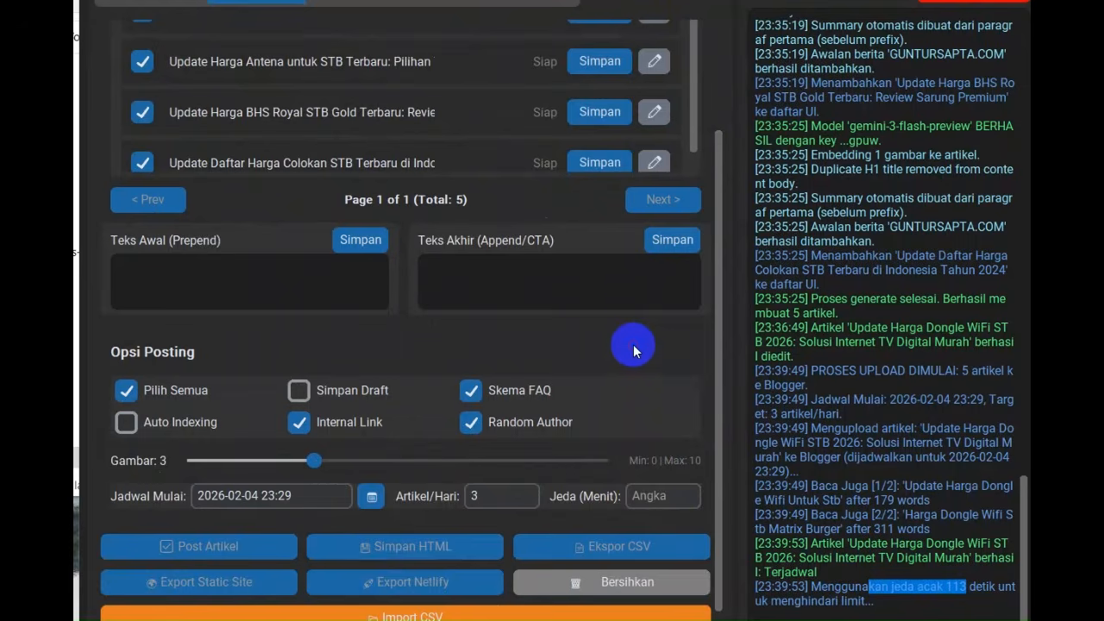
scroll(622, 350, up, 3)
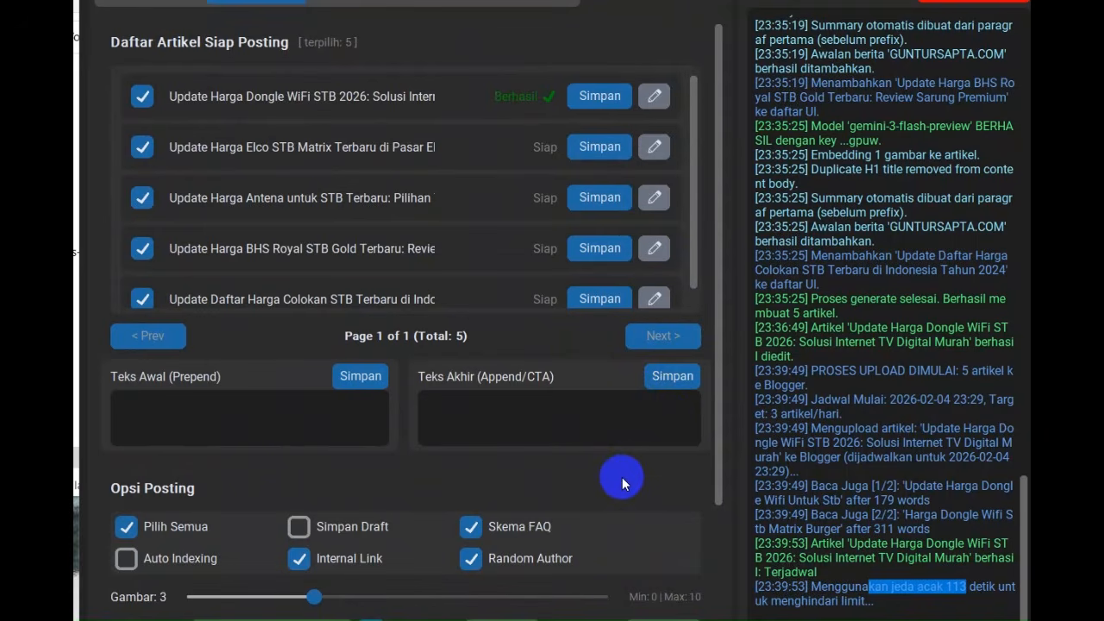
scroll(703, 448, down, 2)
scroll(705, 440, up, 2)
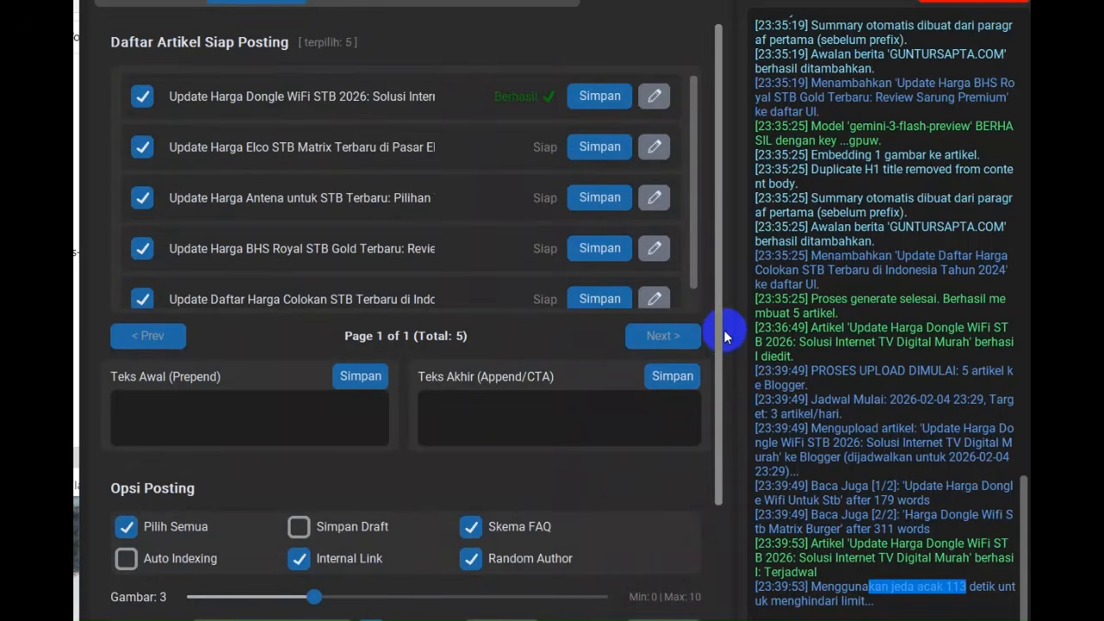
click(825, 449)
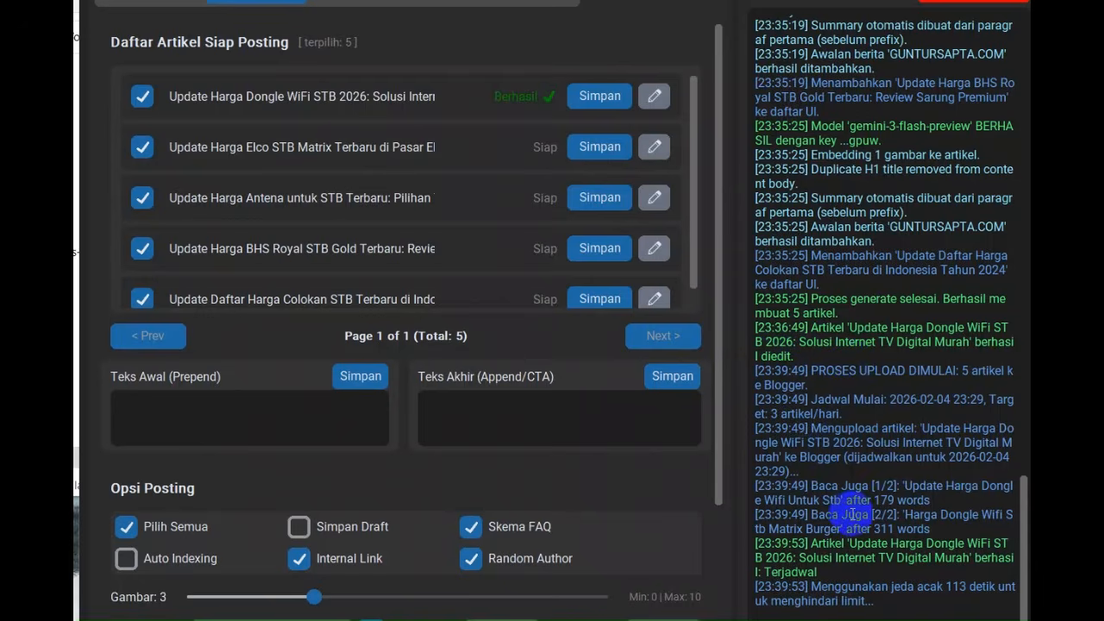
drag(841, 589, 934, 588)
click(940, 590)
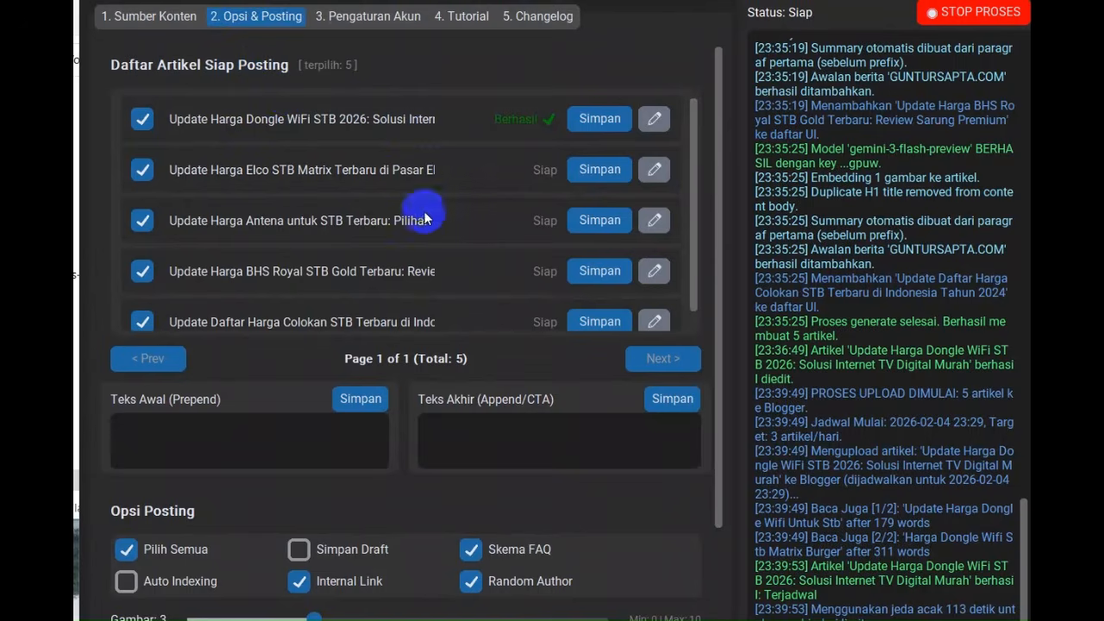
Generate articles from the five selected keywords in Sumber Konten and check the log and the ready-to-post list
click(159, 17)
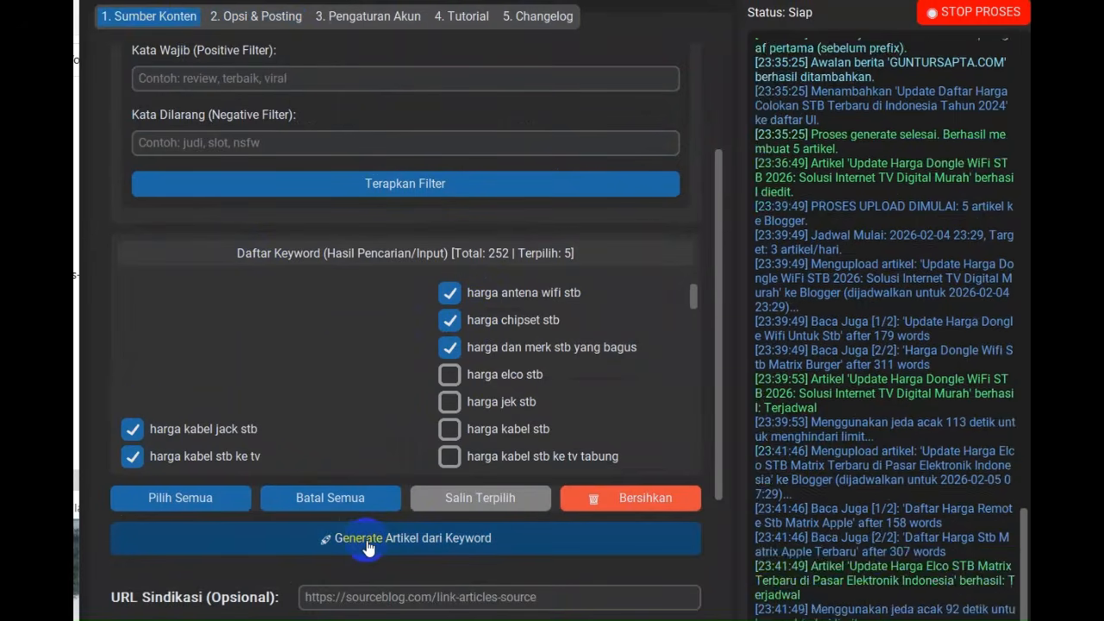
click(367, 541)
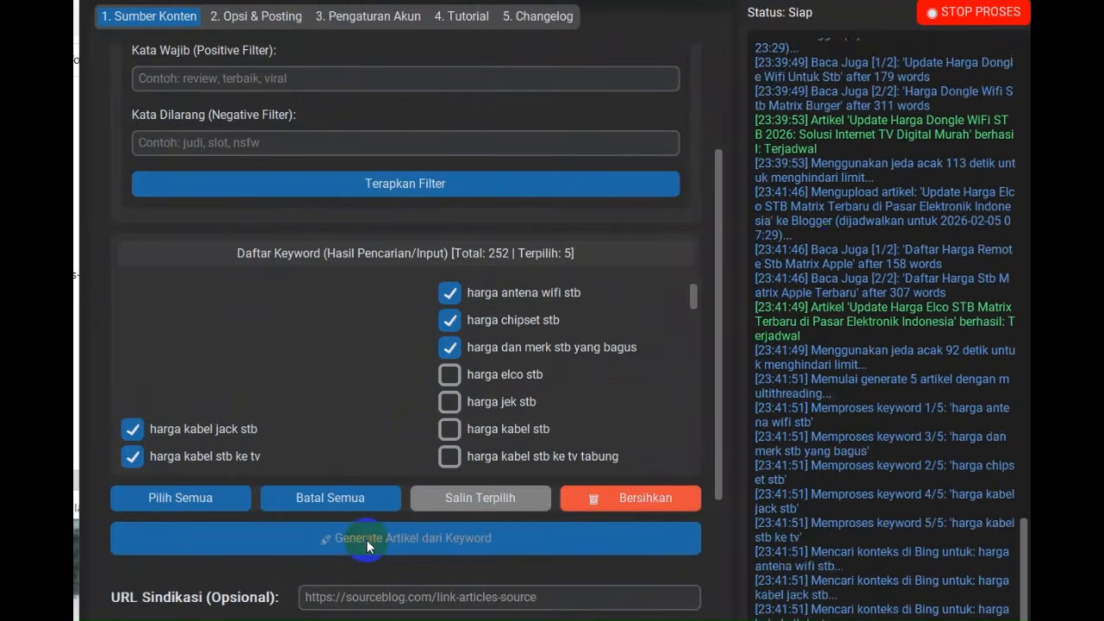
click(275, 19)
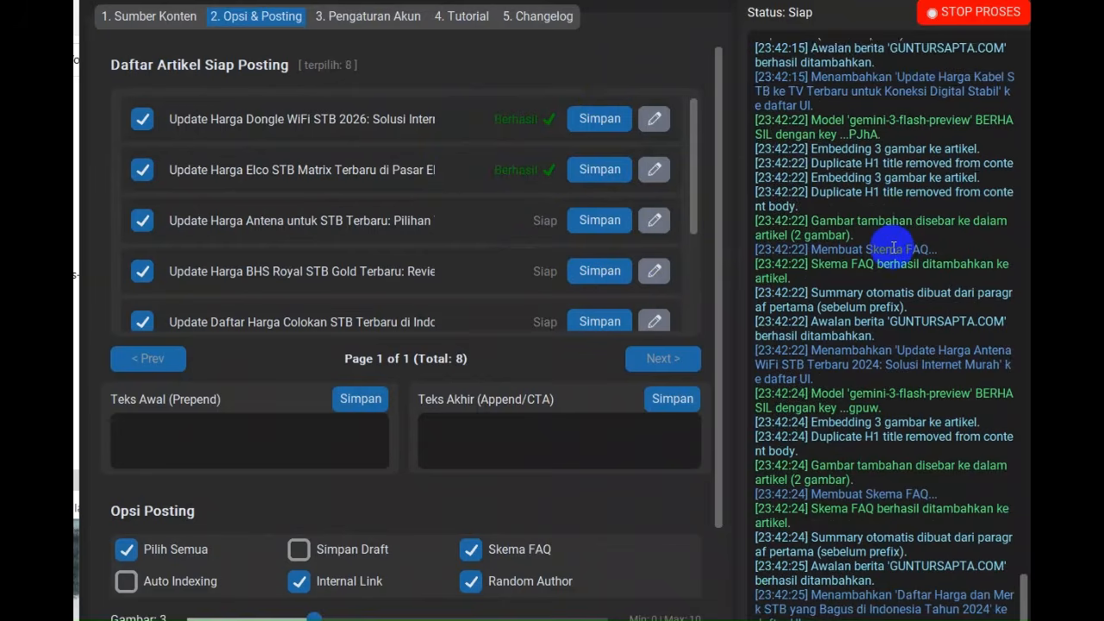
scroll(895, 245, up, 11)
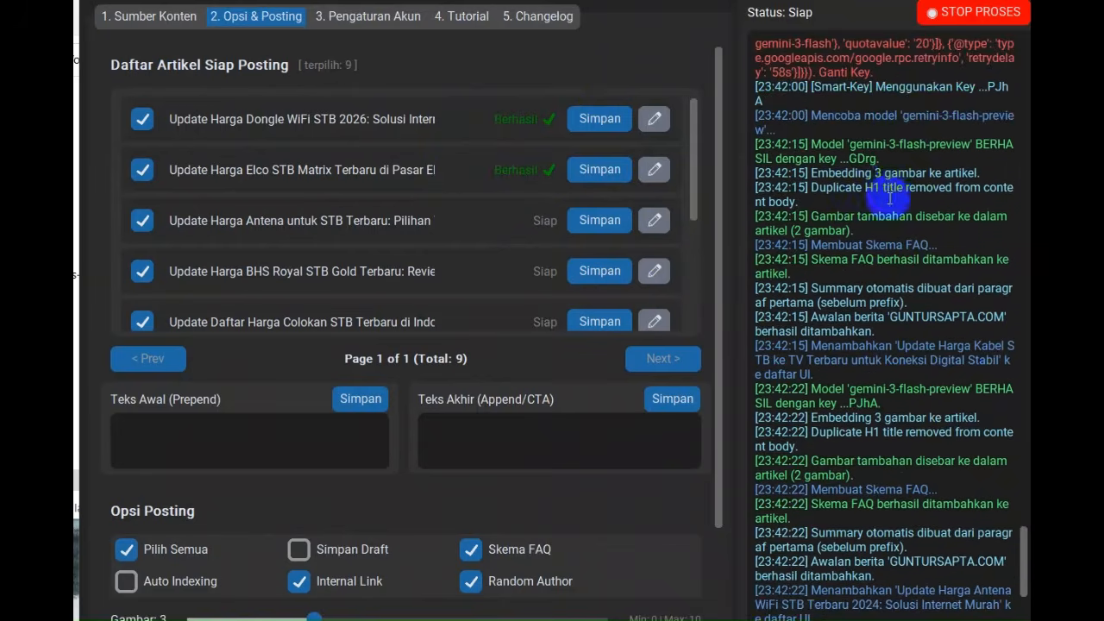
scroll(905, 234, up, 9)
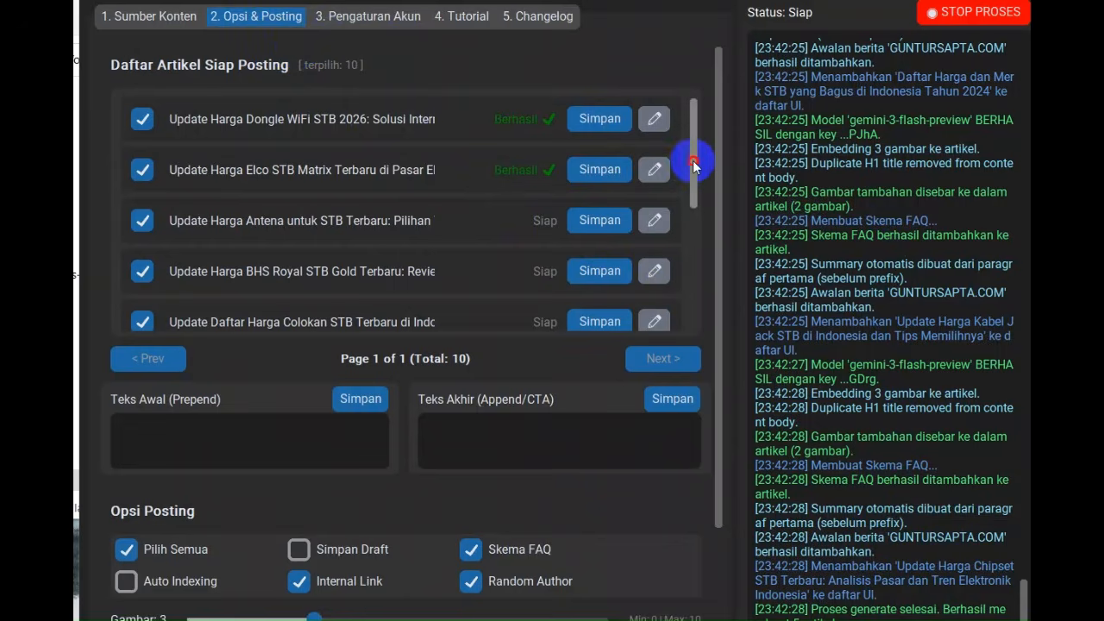
drag(692, 160, 697, 129)
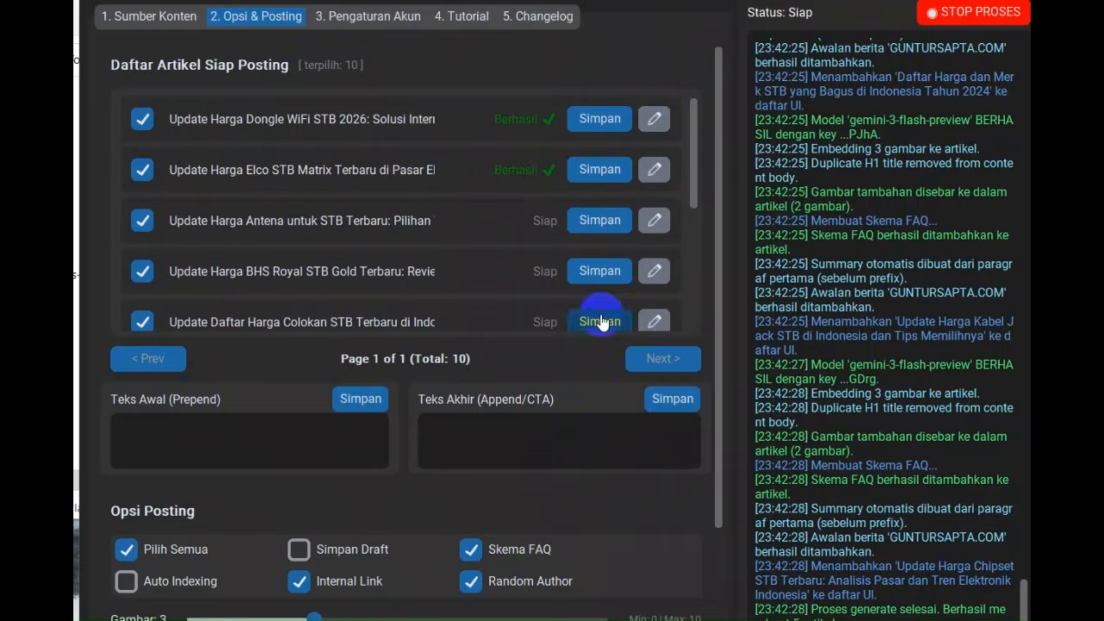
In Sumber Konten's Input Manual mode, select harga kabel usb stb, harga kit stb tv digital, harga remote stb universal, harga stb and harga stb 4k
click(175, 20)
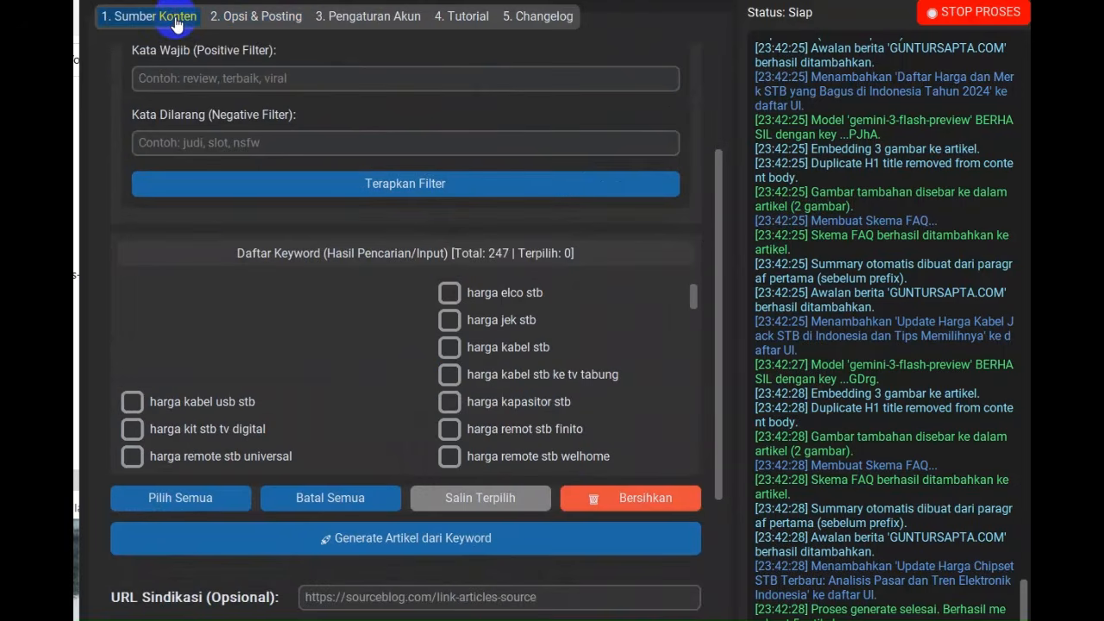
scroll(160, 254, up, 5)
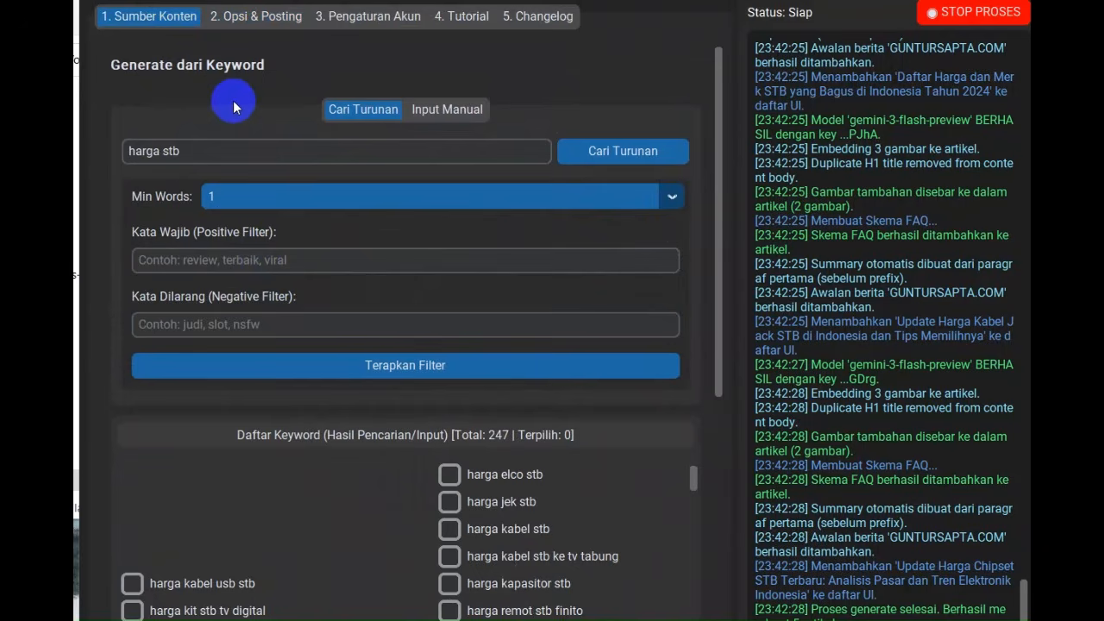
click(447, 117)
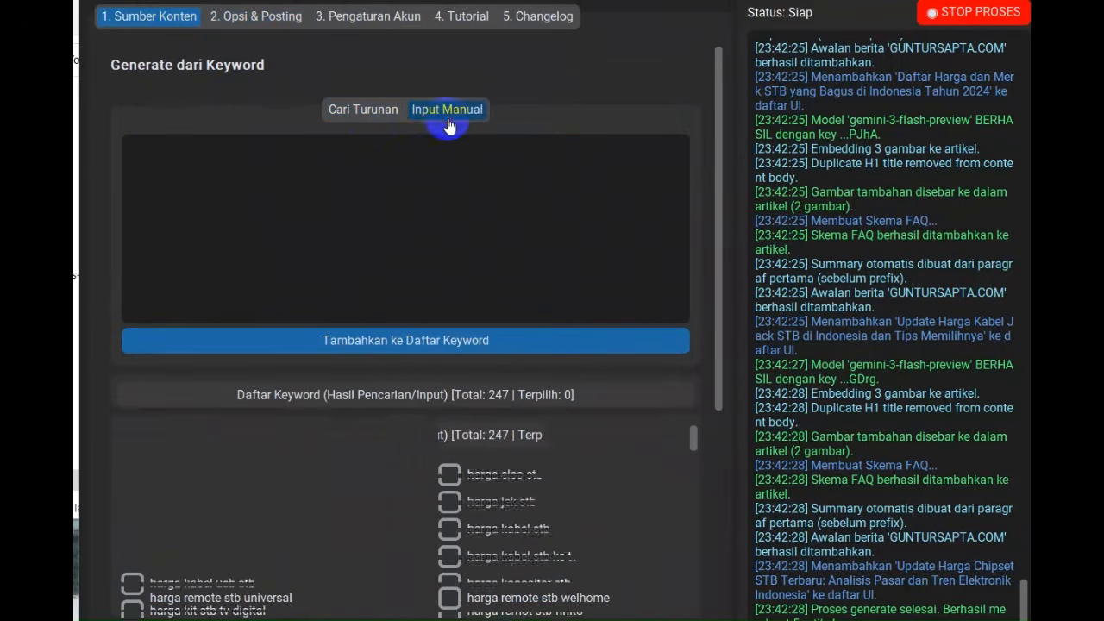
scroll(278, 422, down, 1)
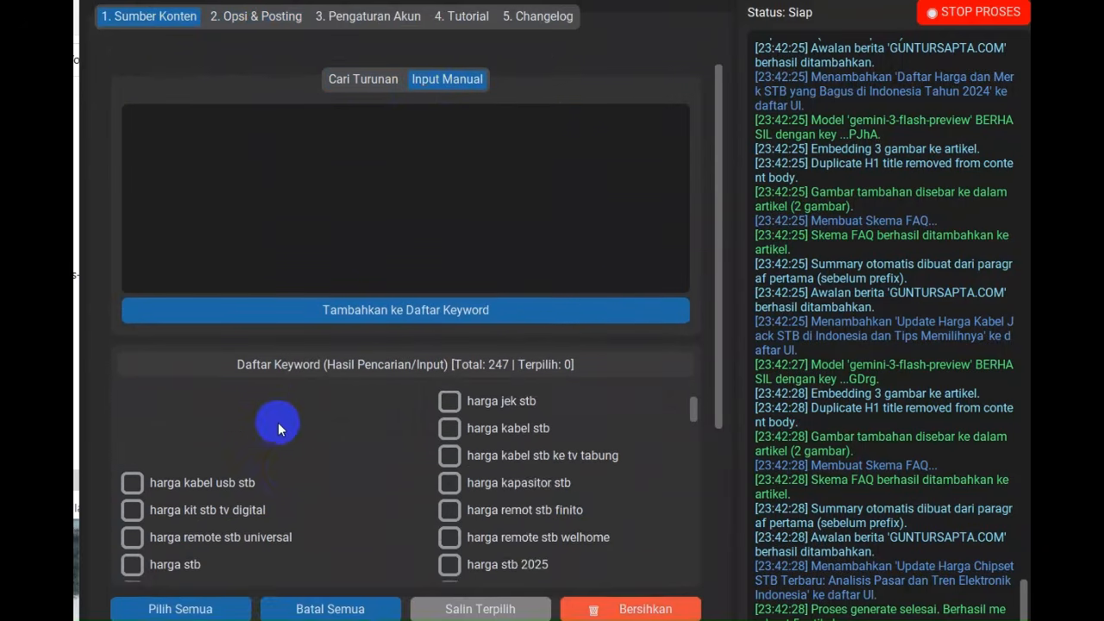
scroll(278, 422, down, 1)
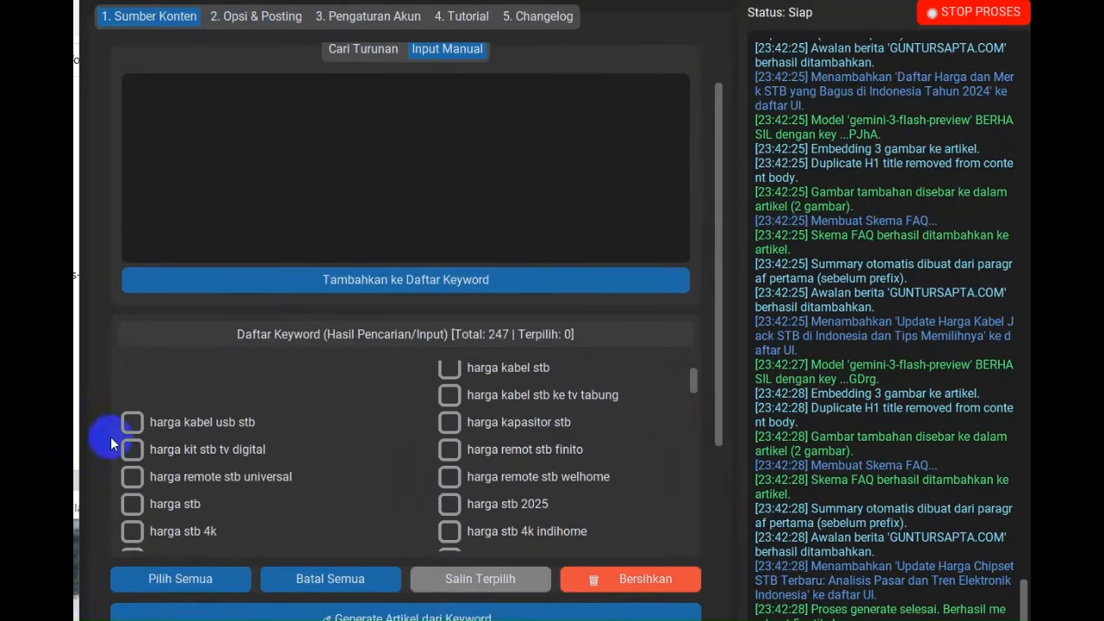
click(132, 422)
click(134, 449)
click(133, 477)
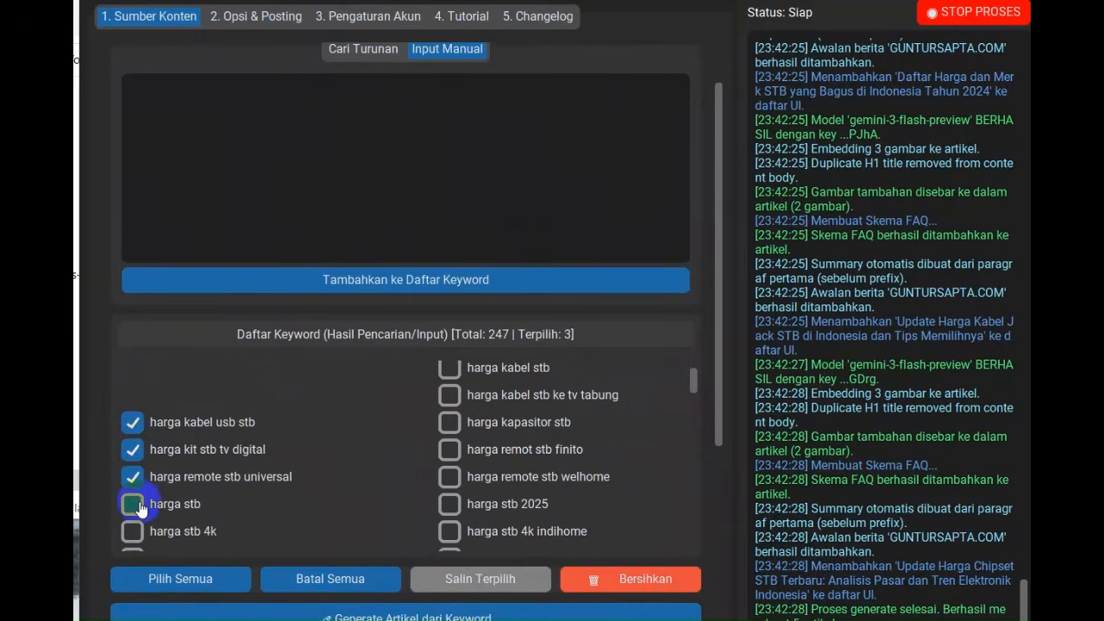
click(133, 504)
click(132, 531)
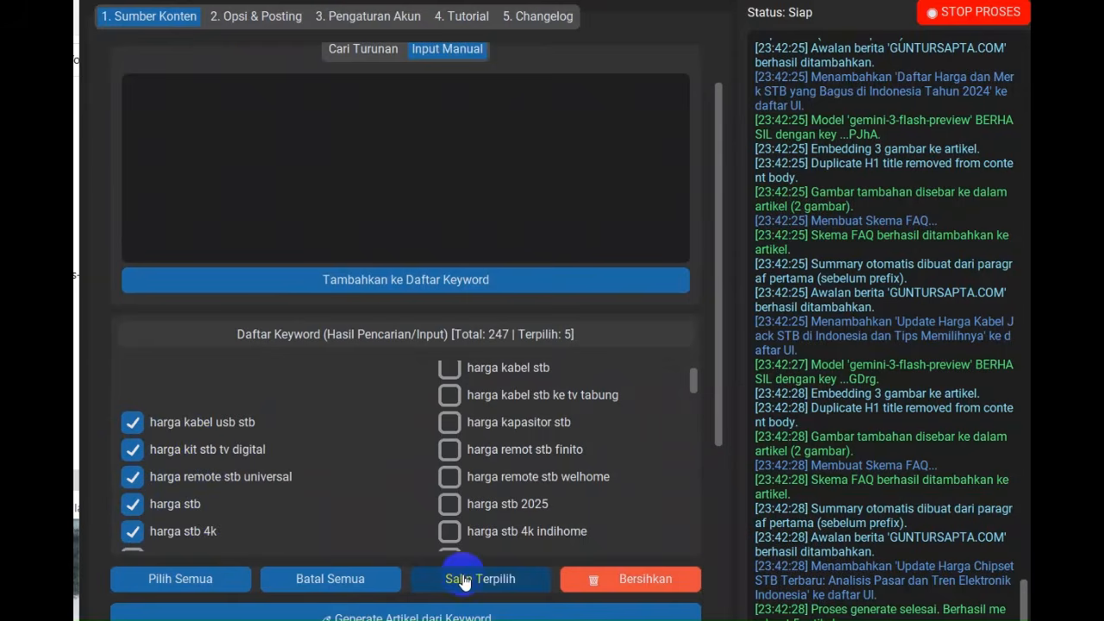
Copy the five selected keywords into the manual keyword input and try to add them to the keyword list
click(458, 577)
click(387, 397)
scroll(385, 398, up, 1)
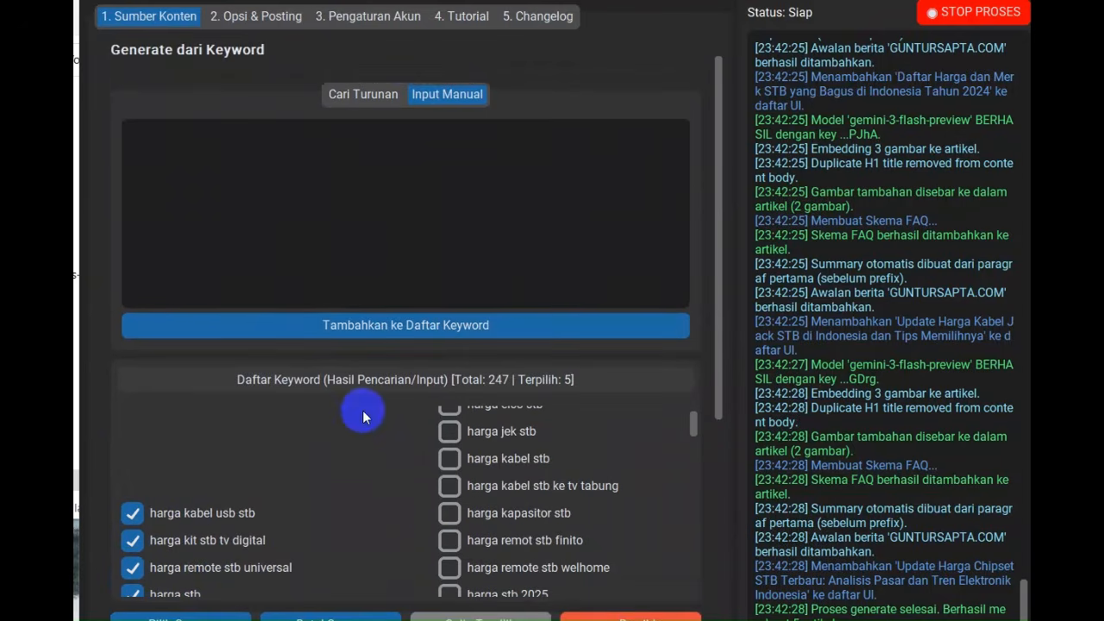
click(343, 211)
text(harga kabel usb stb harga kit stb tv digital harga remote stb universal harga stb harga stb 4k)
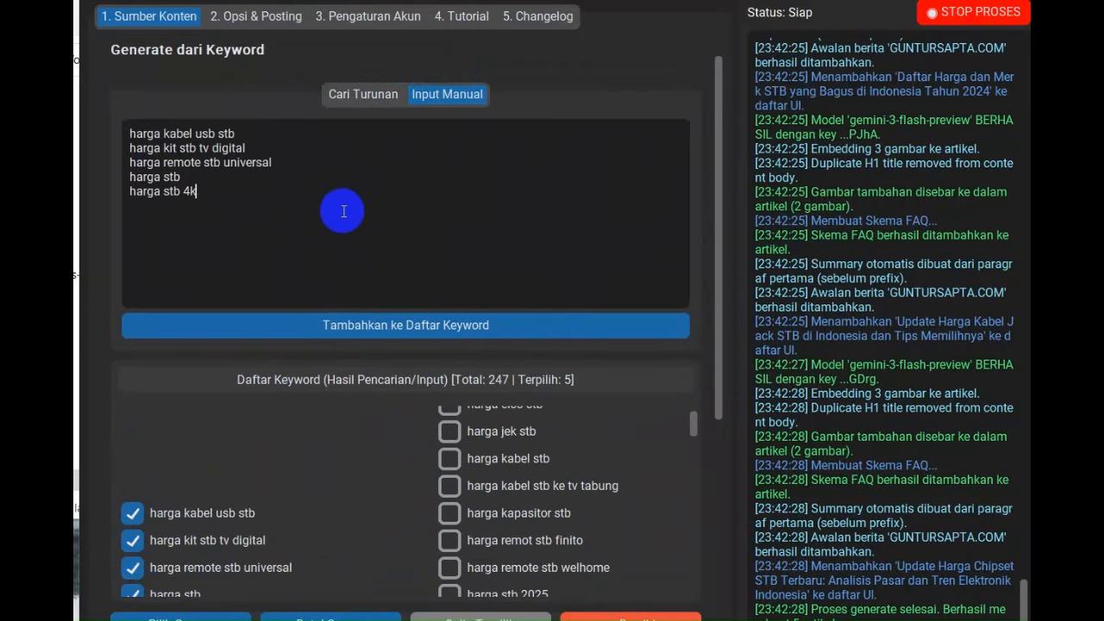
click(385, 324)
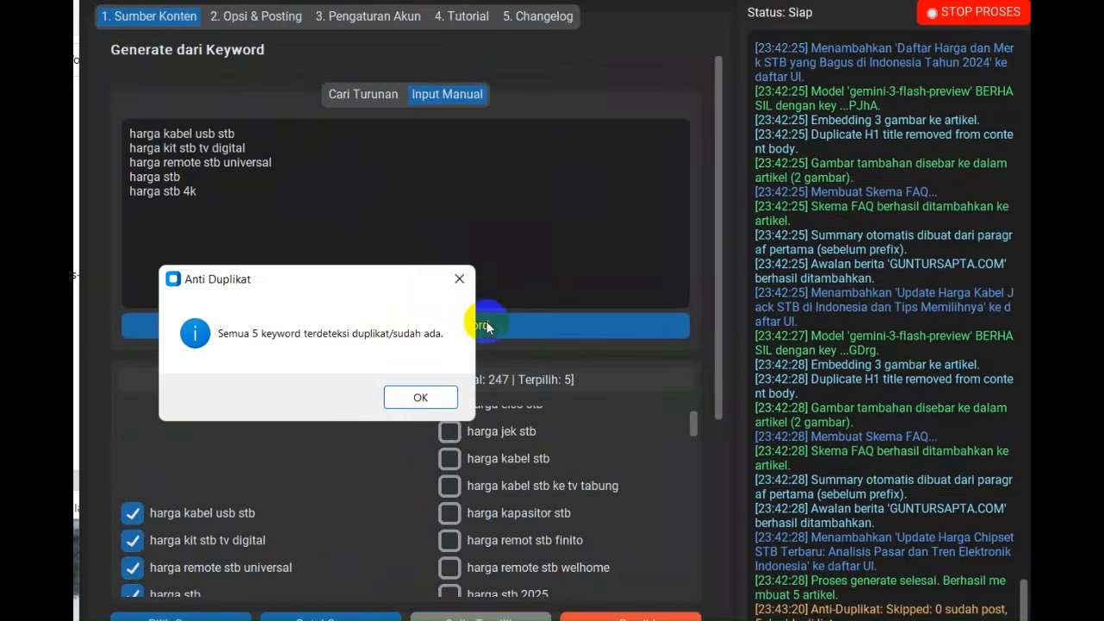
click(432, 398)
scroll(548, 315, down, 5)
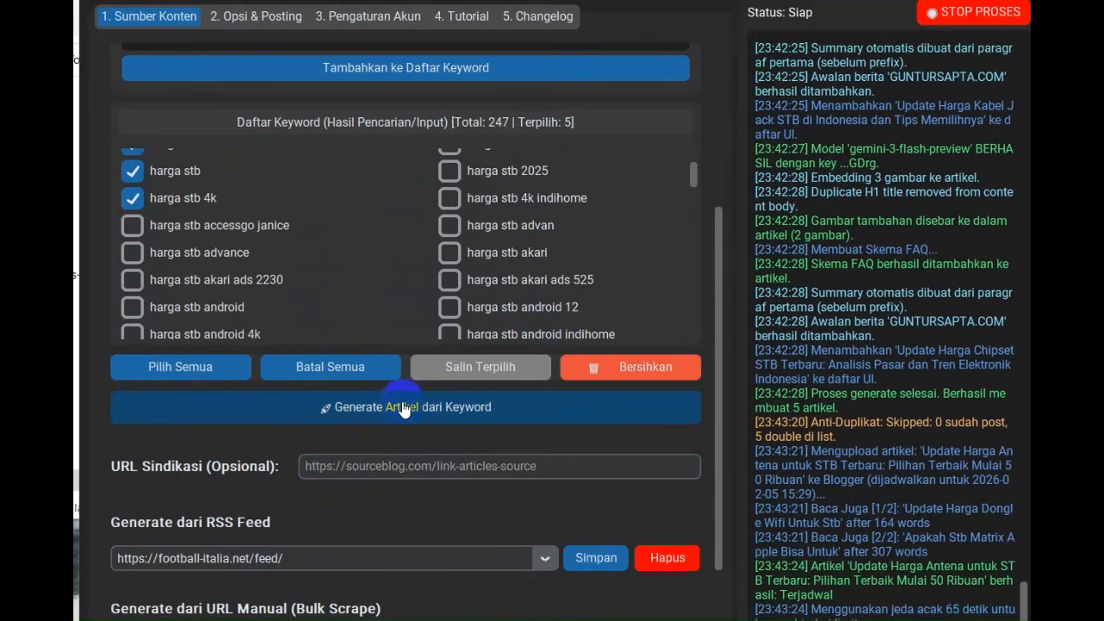
scroll(411, 388, up, 1)
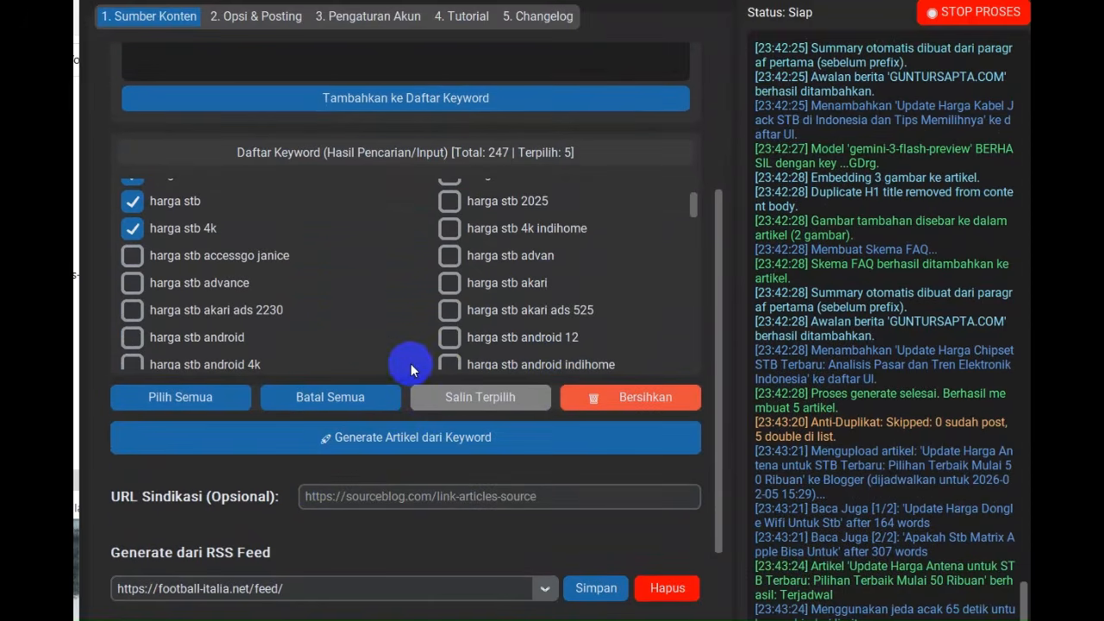
Examine the optional URL Sindikasi field, the keyword list and the RSS feed and manual URL generation sections in Sumber Konten
click(428, 500)
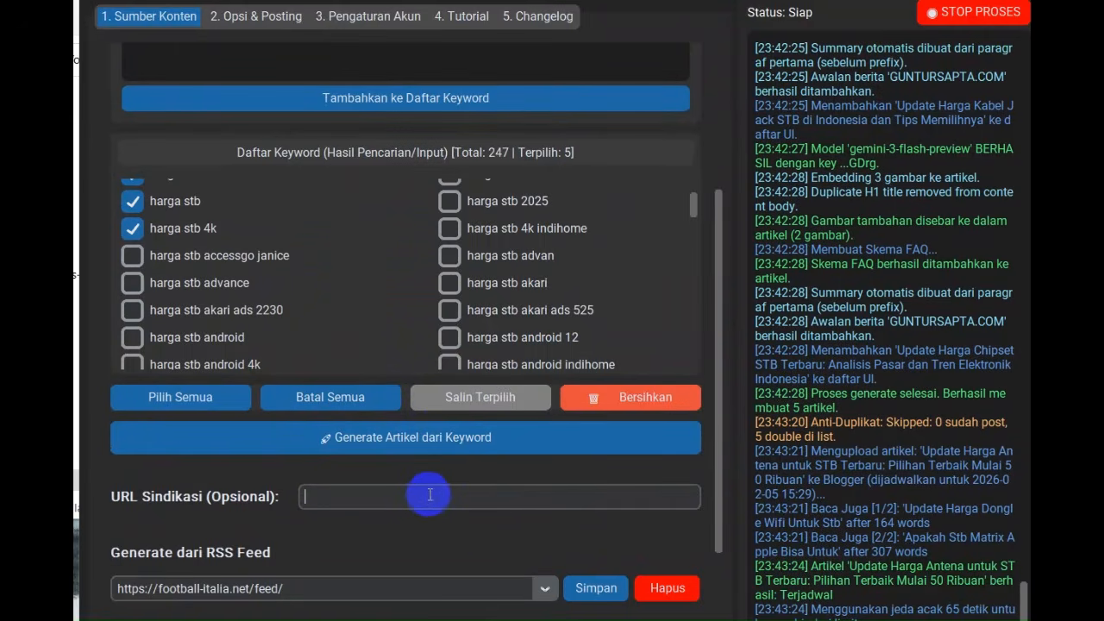
click(498, 396)
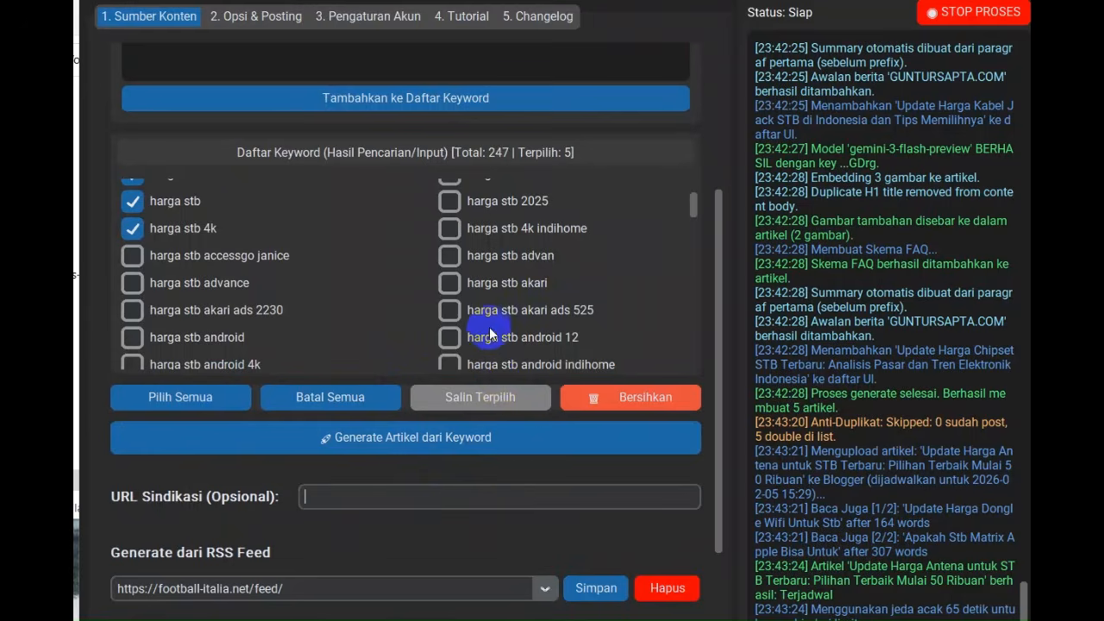
scroll(489, 337, up, 5)
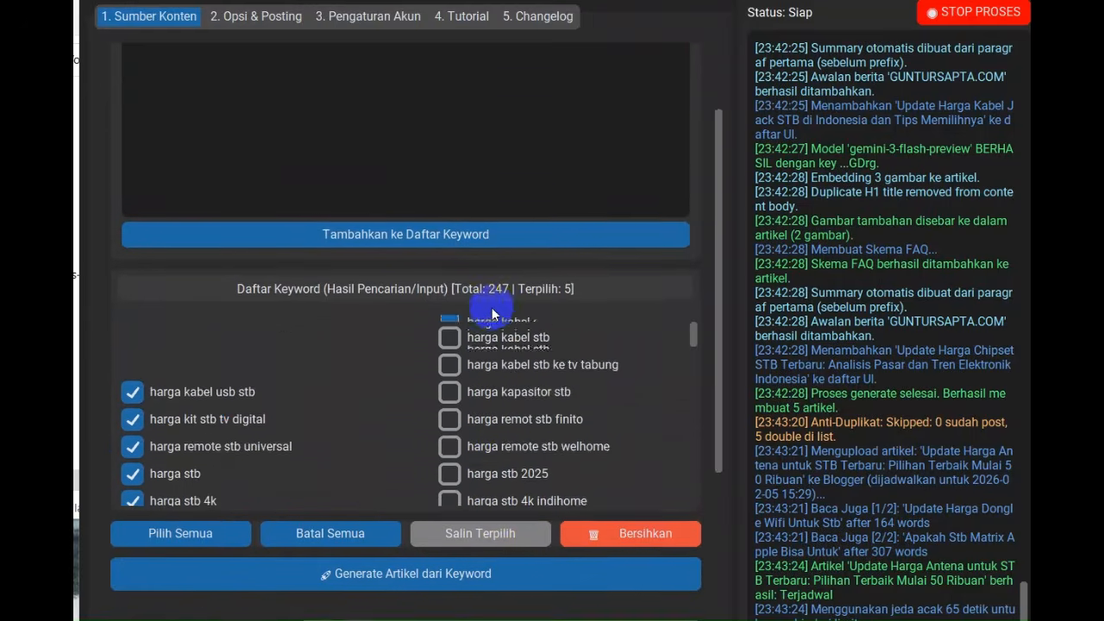
scroll(552, 315, down, 2)
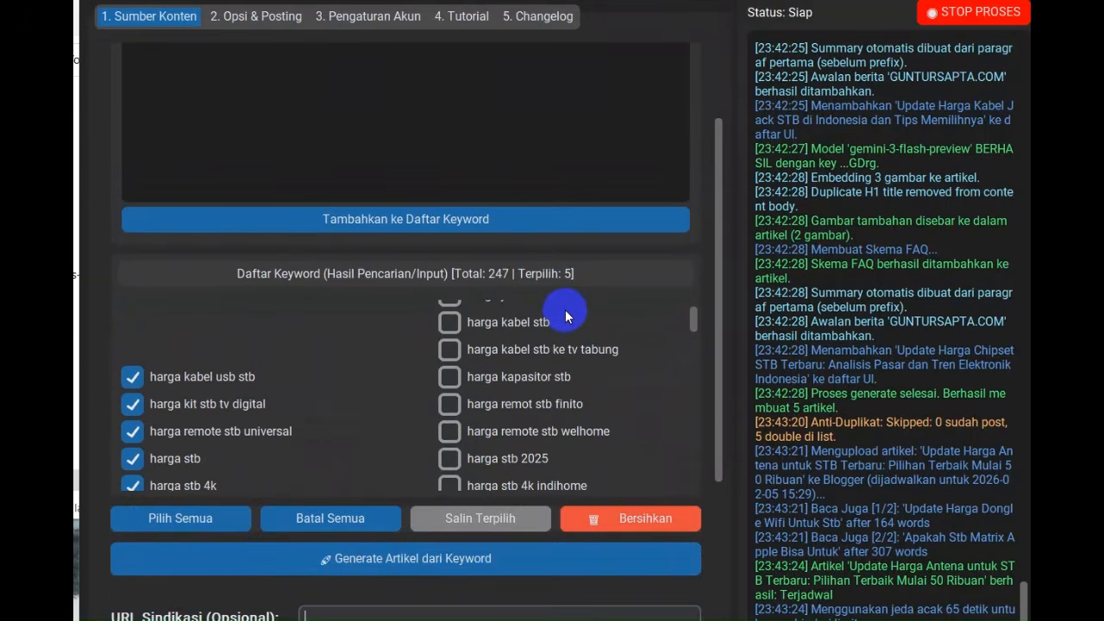
scroll(547, 326, up, 3)
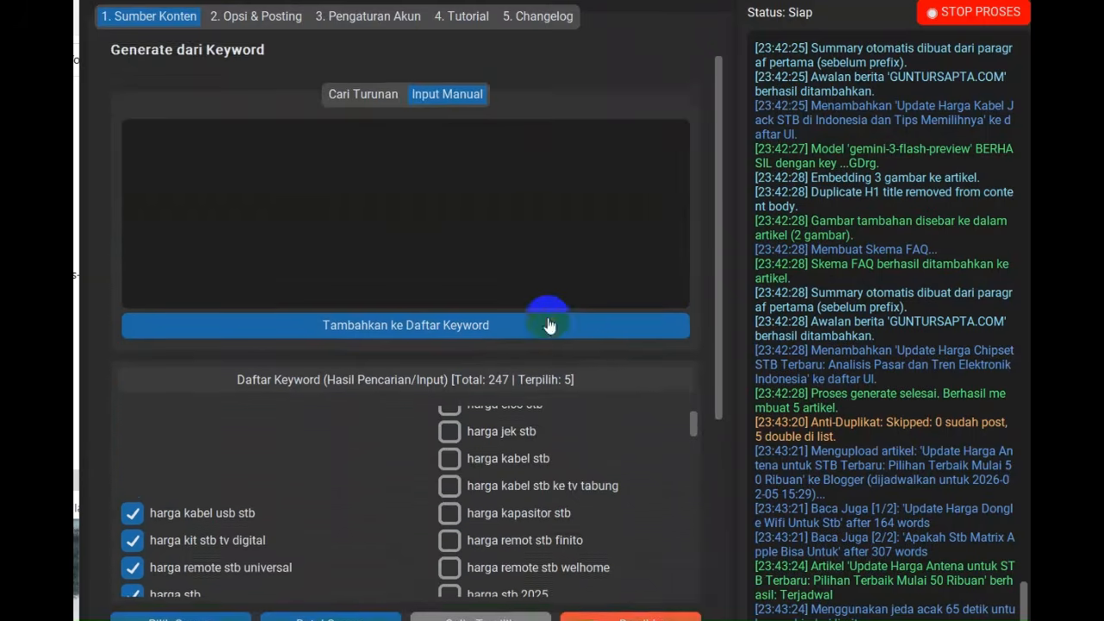
scroll(552, 327, down, 3)
scroll(549, 321, down, 2)
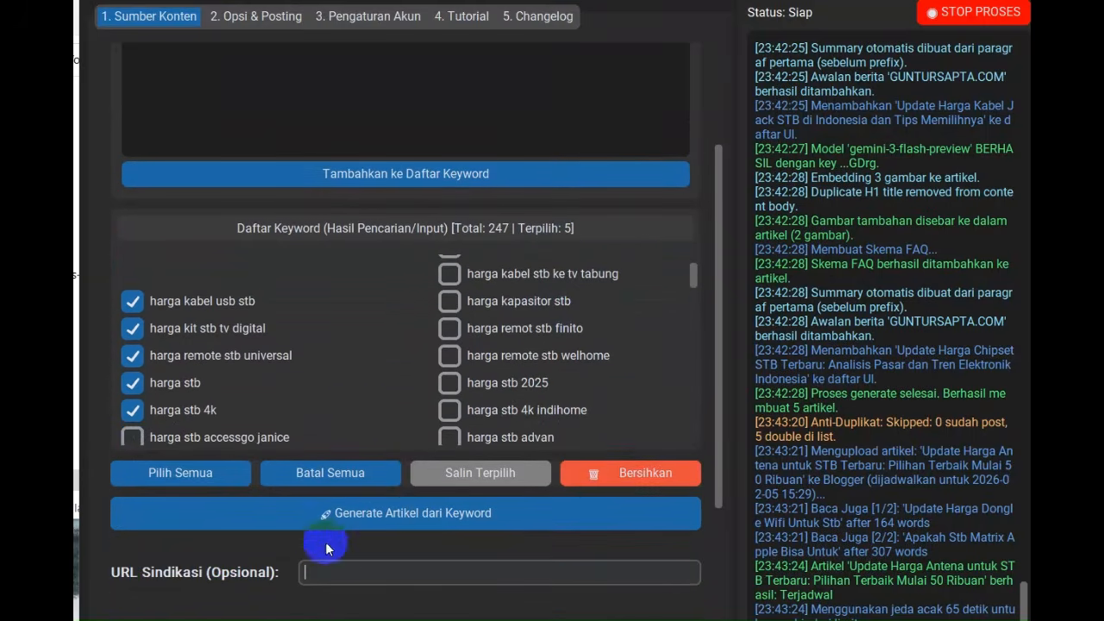
click(345, 569)
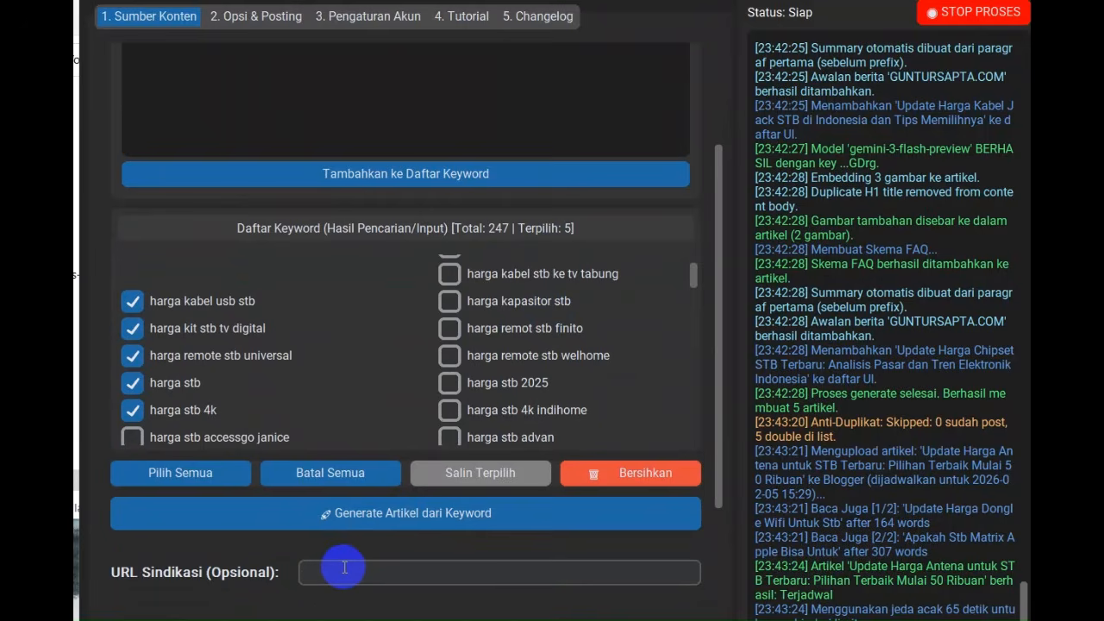
scroll(492, 414, down, 10)
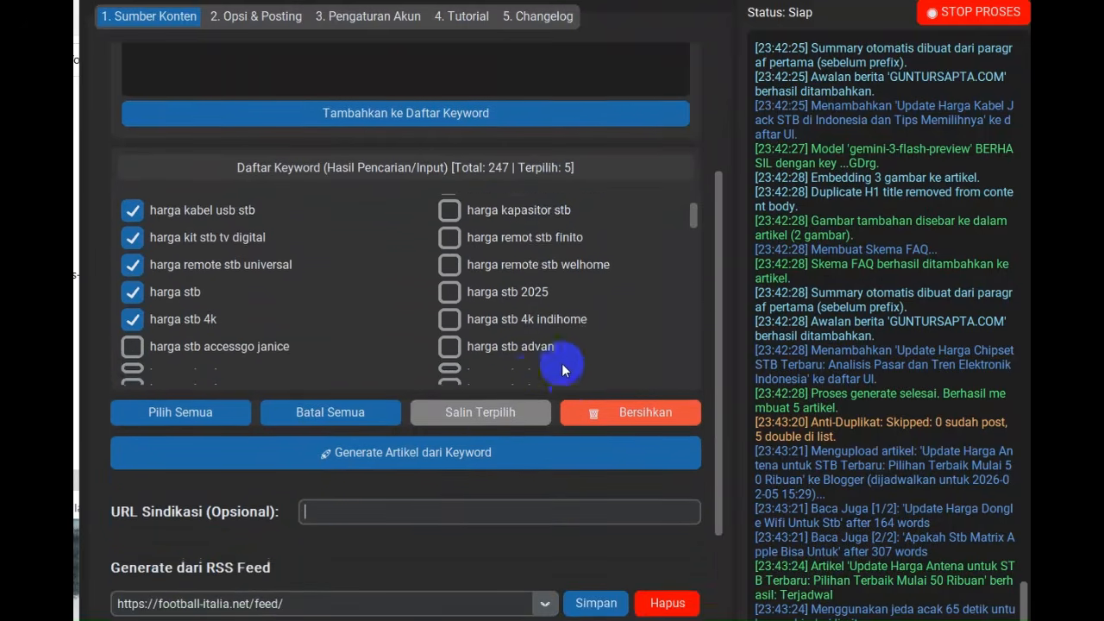
scroll(585, 335, down, 1)
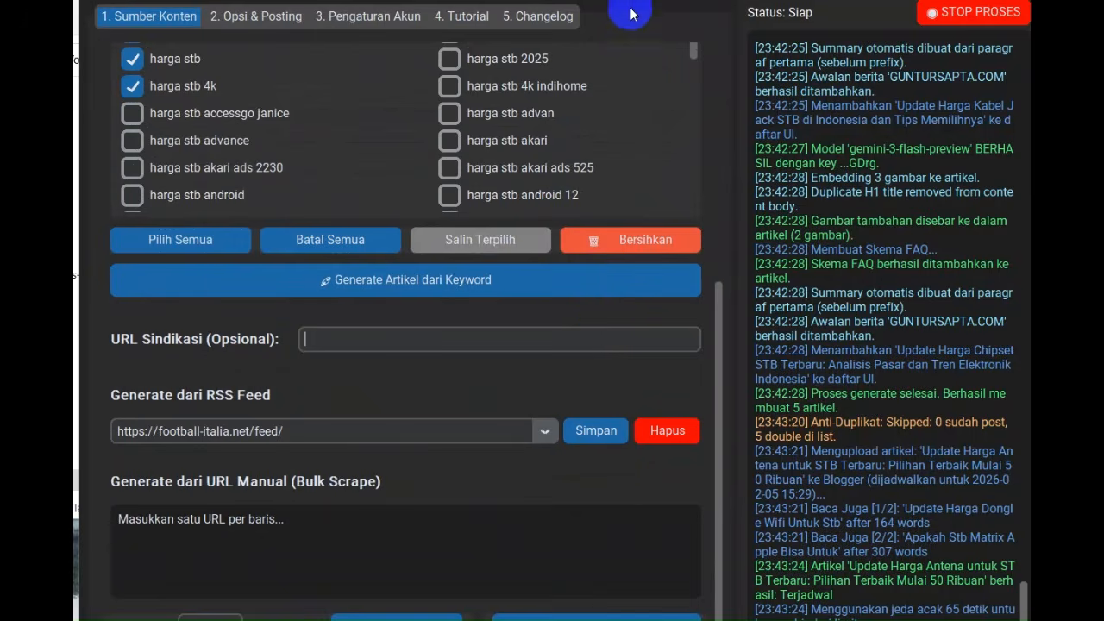
drag(630, 0, 623, 0)
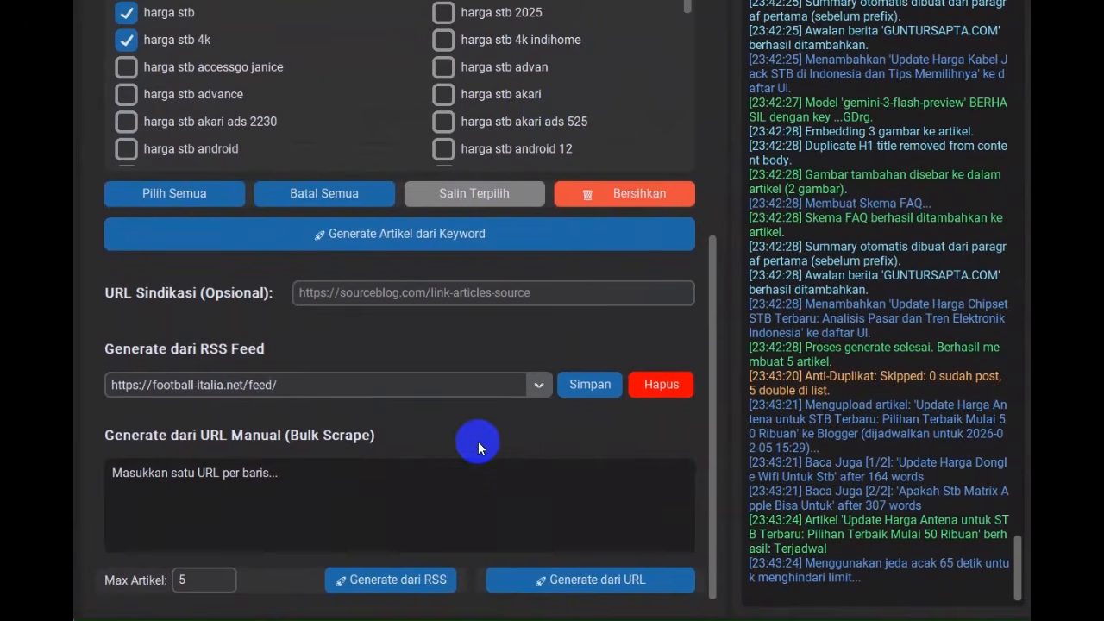
click(535, 384)
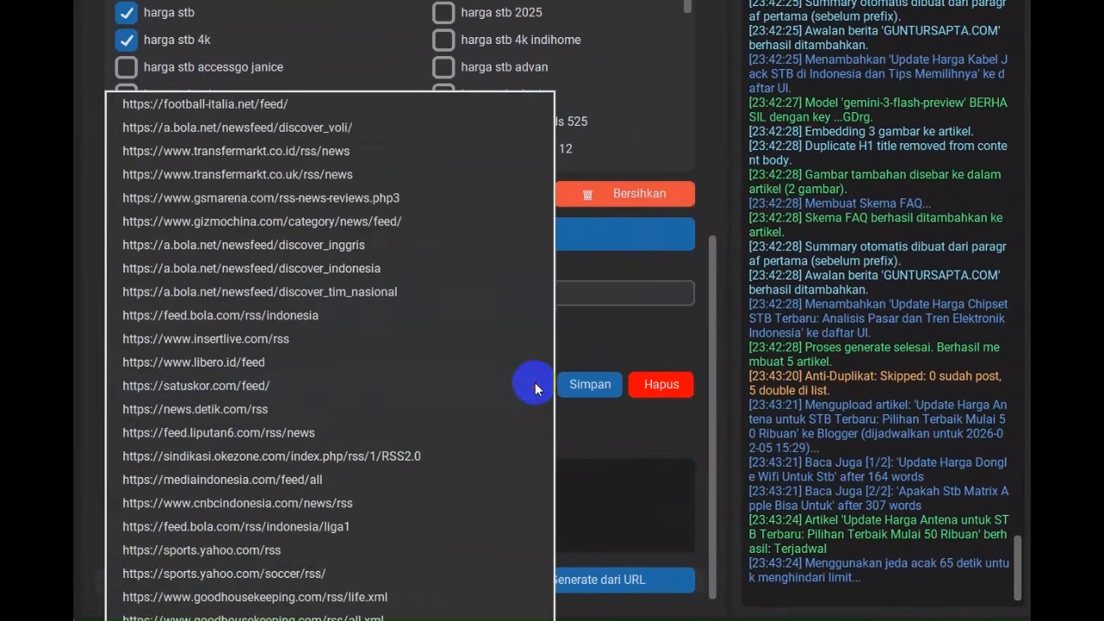
click(572, 331)
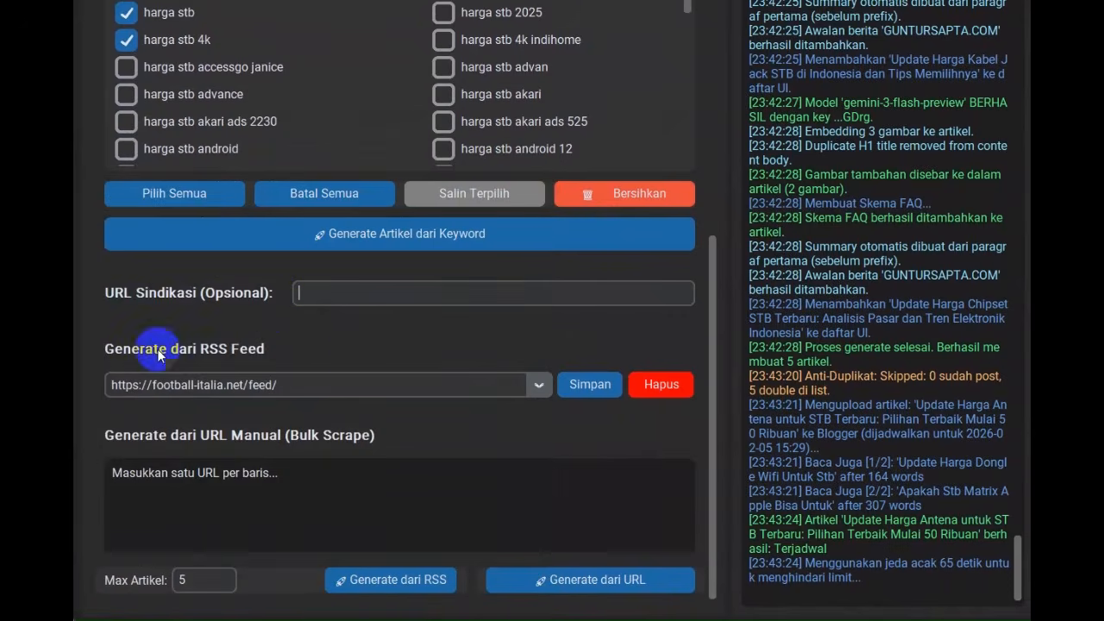
click(537, 385)
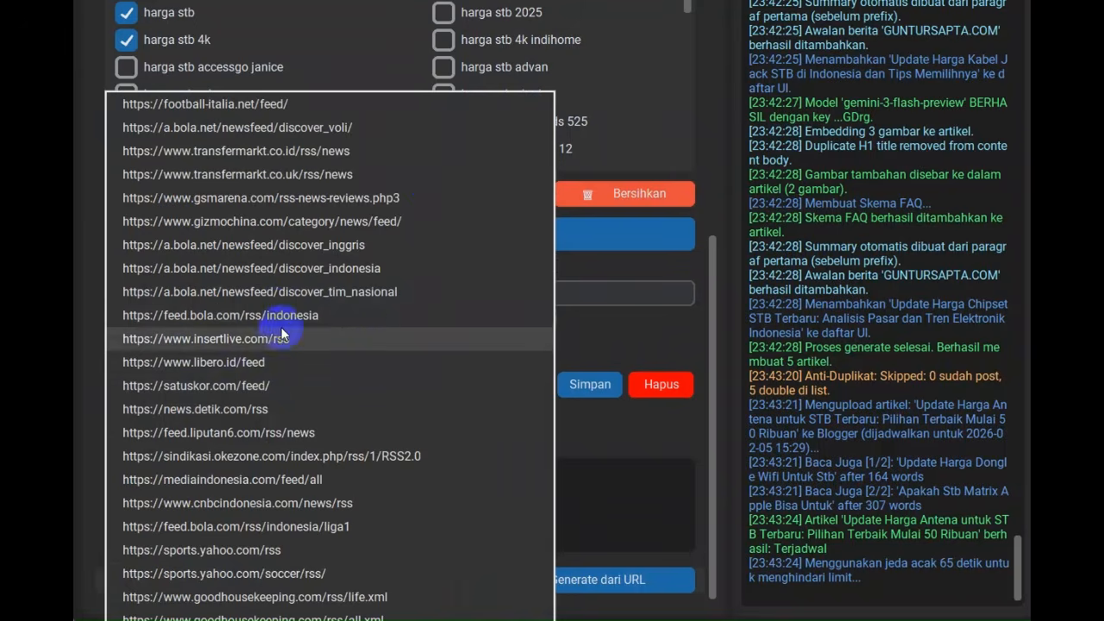
click(363, 200)
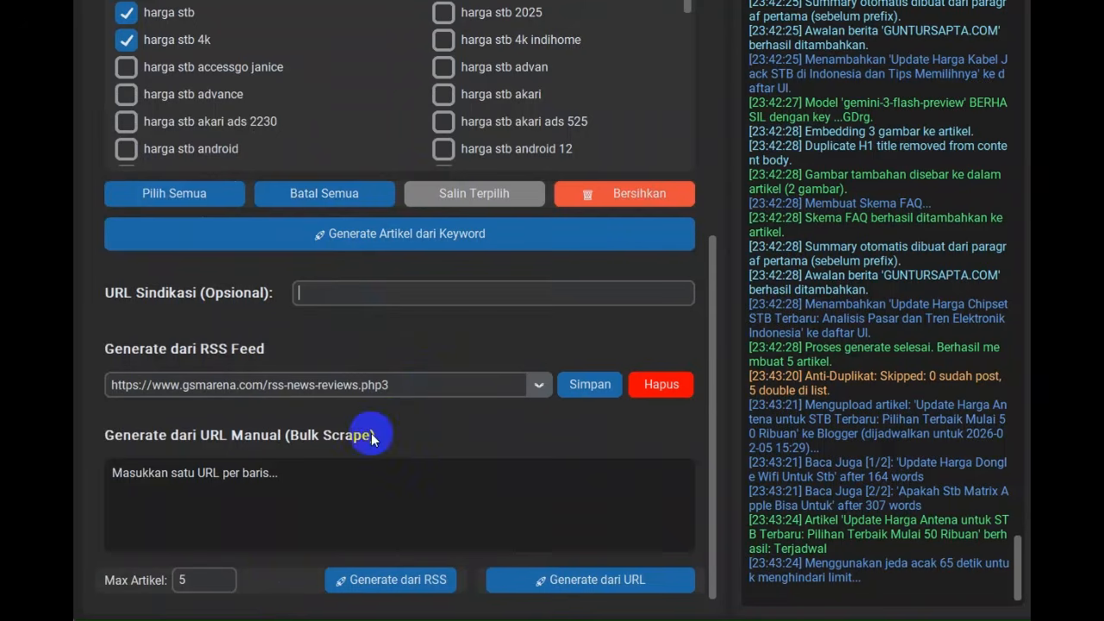
click(219, 583)
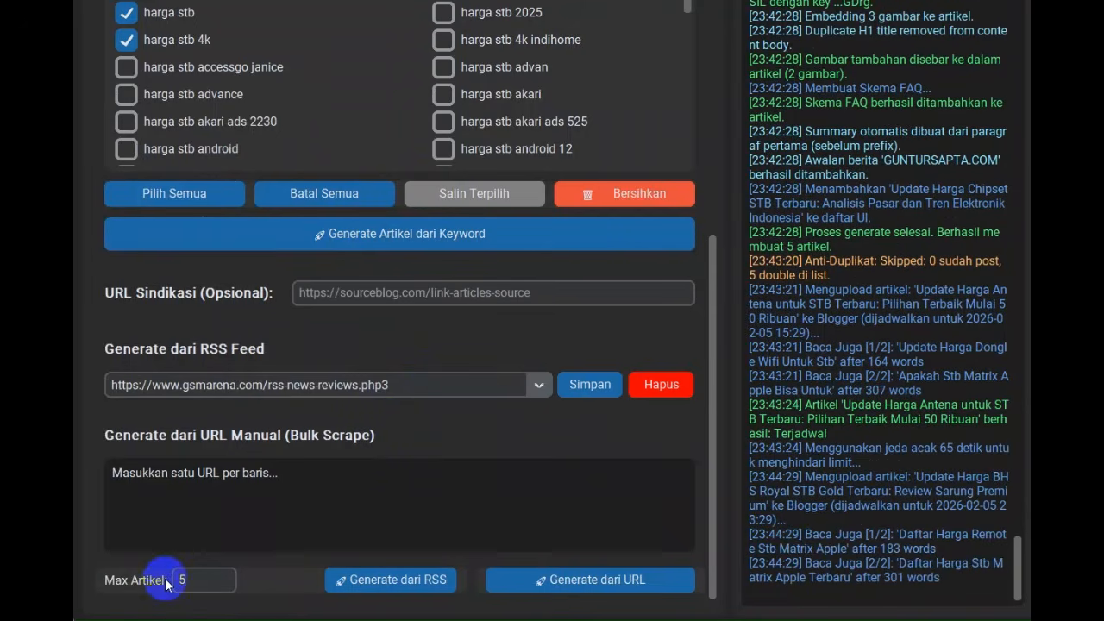
click(427, 576)
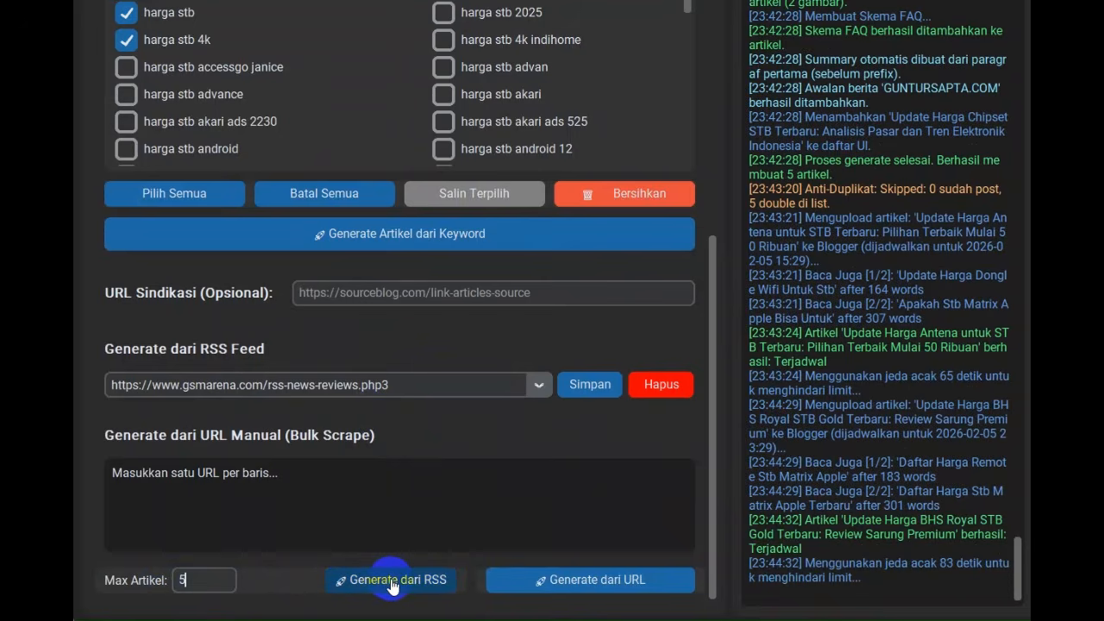
click(392, 582)
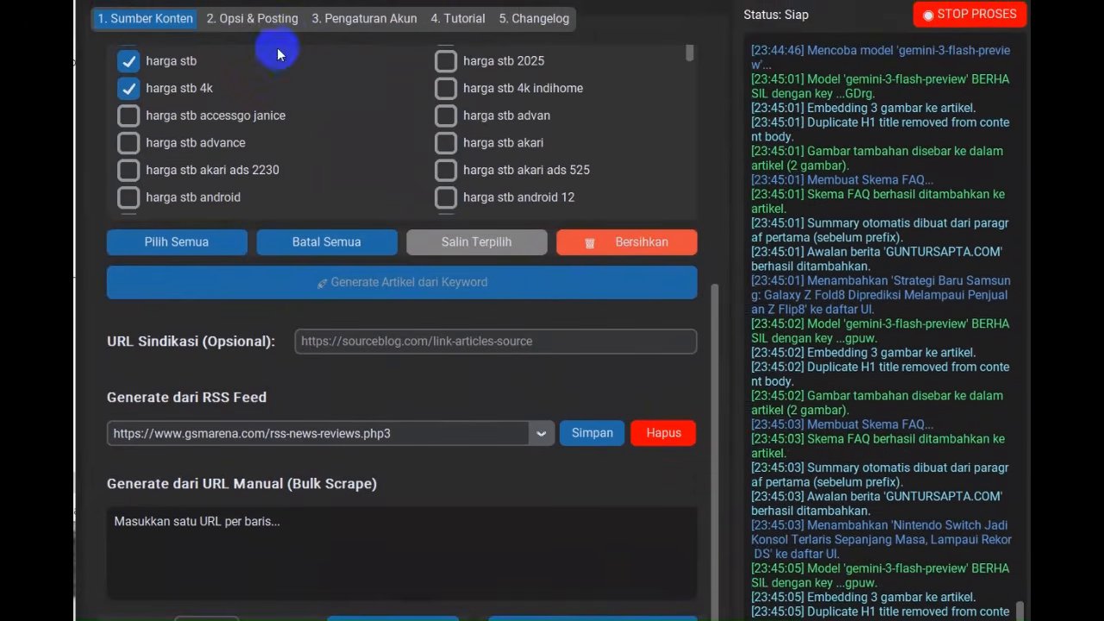
Check the RSS articles in Opsi & Posting's ready-to-post list and inspect the Oppo Find X10 article's title and HTML content without saving
click(262, 19)
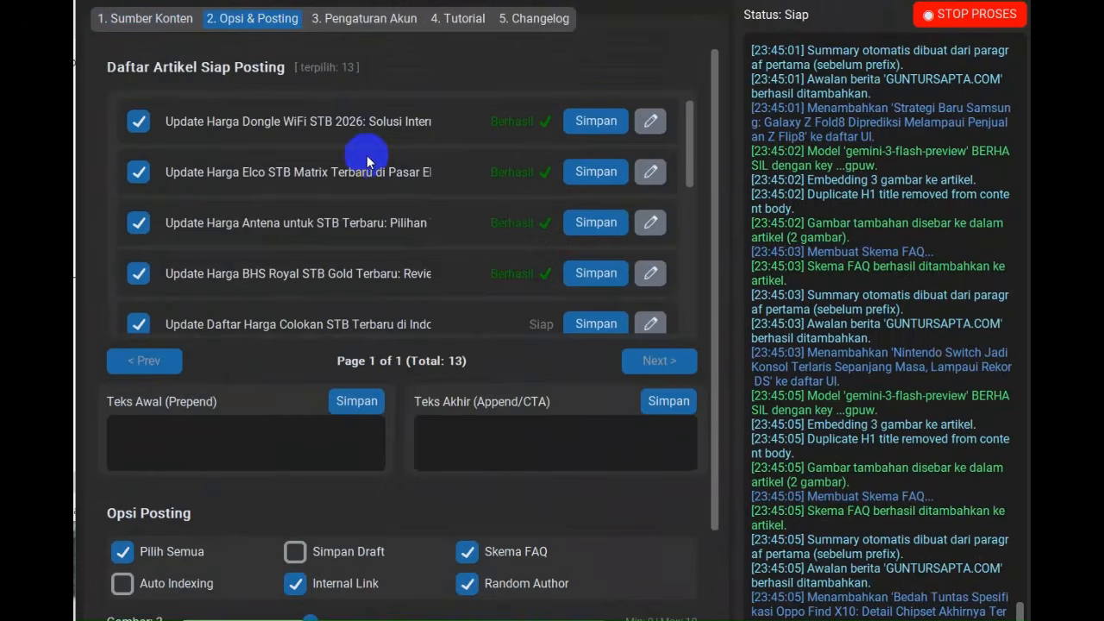
scroll(405, 147, down, 3)
scroll(454, 133, up, 3)
drag(691, 143, 687, 321)
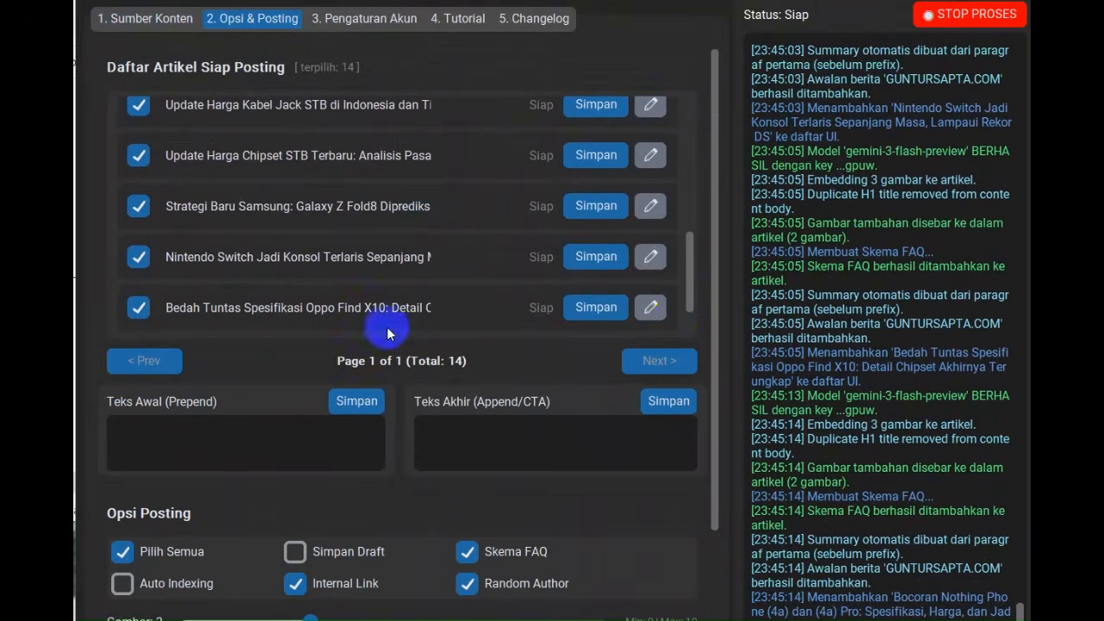
click(651, 307)
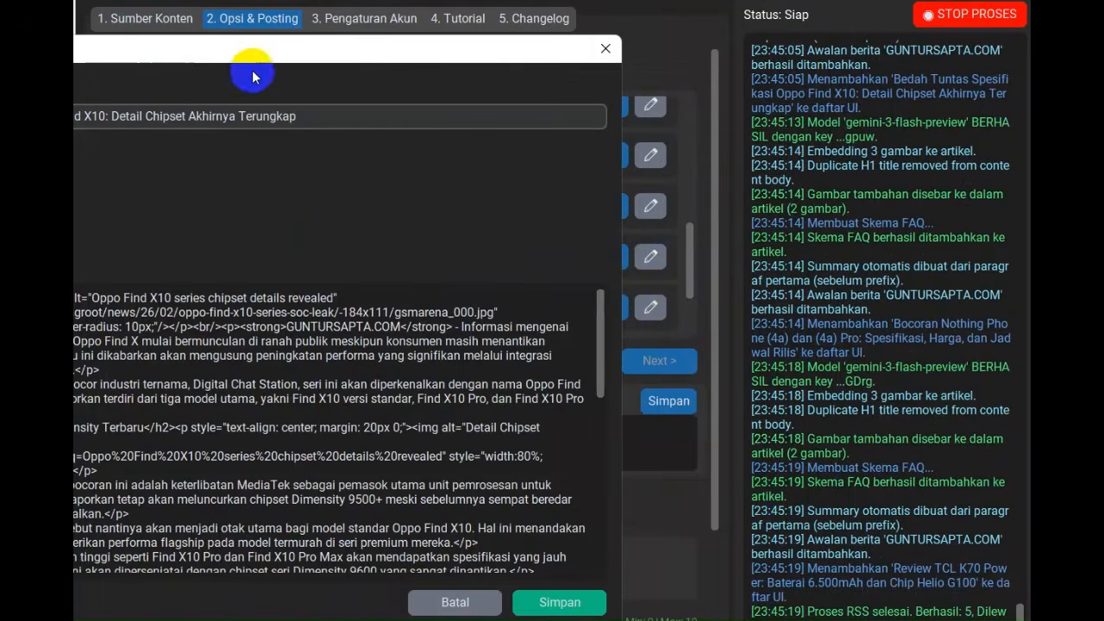
drag(233, 49, 553, 86)
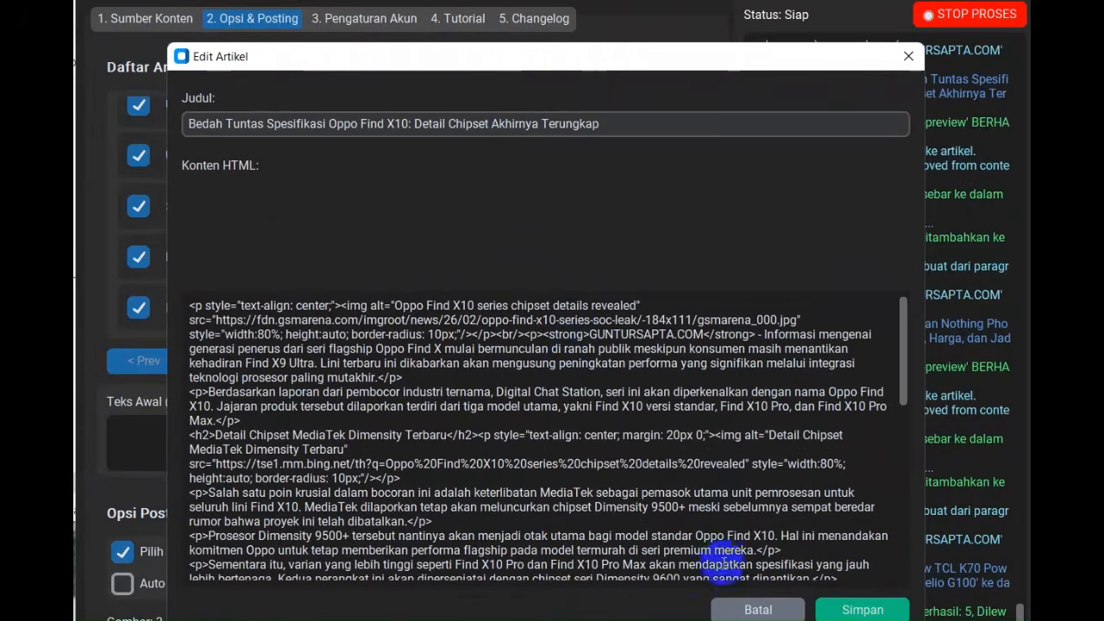
click(742, 606)
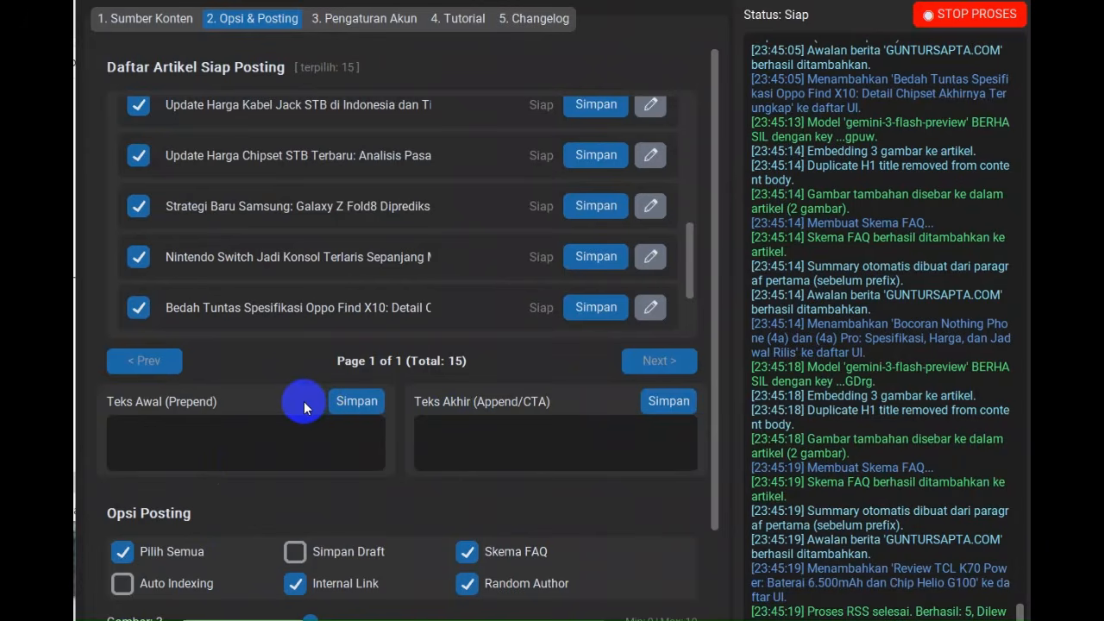
scroll(417, 371, down, 2)
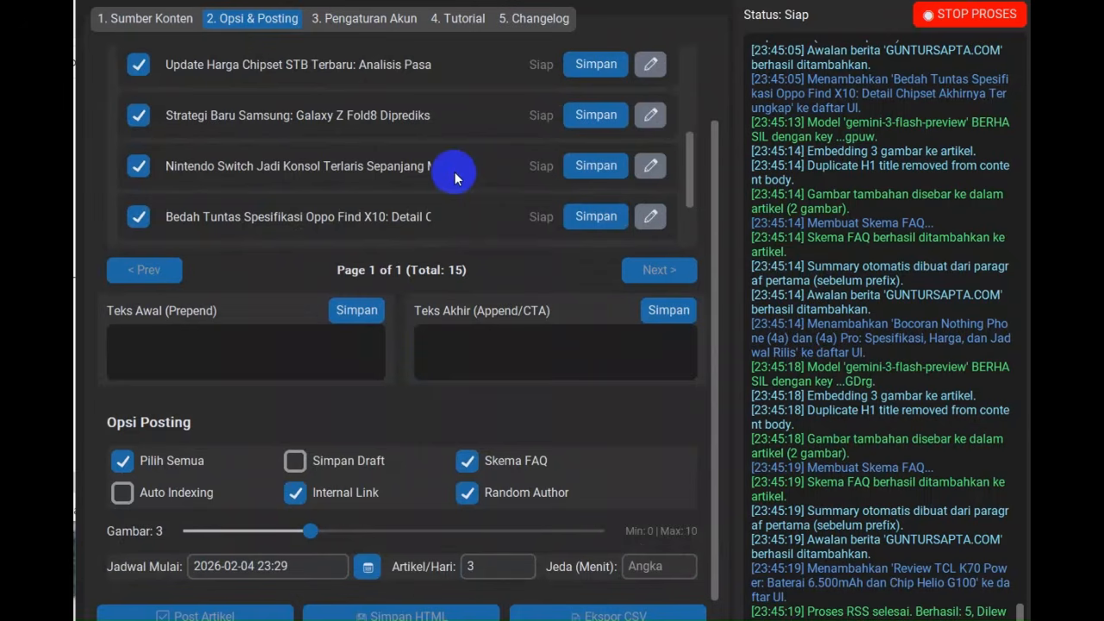
Select the placeholder text of the manual URL bulk scrape field in Sumber Konten and dismiss the Proses Selesai report
click(150, 22)
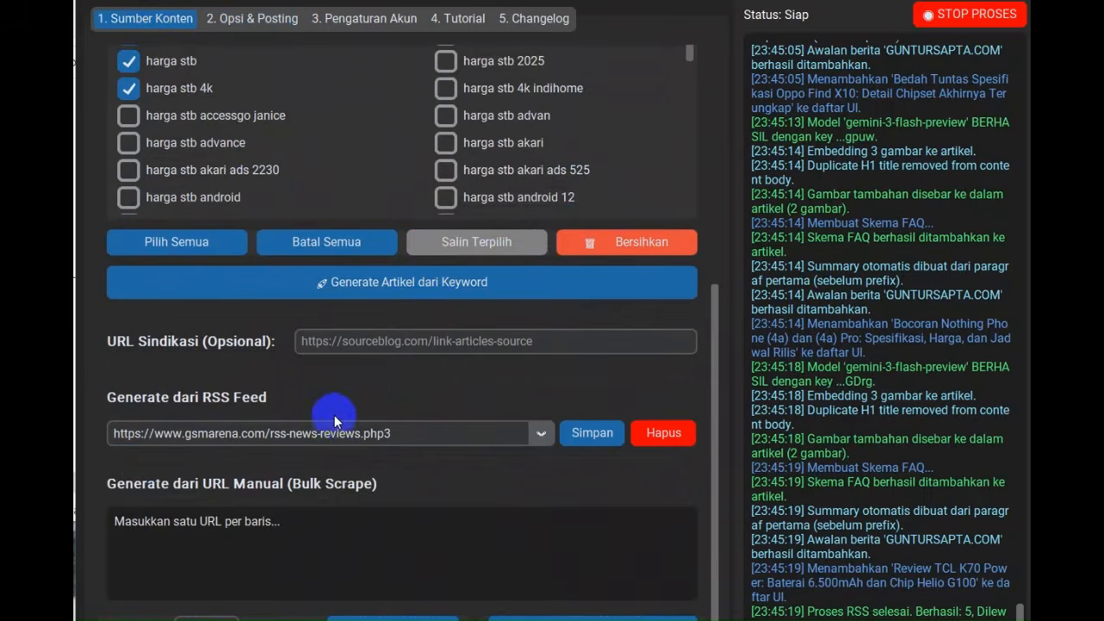
click(293, 518)
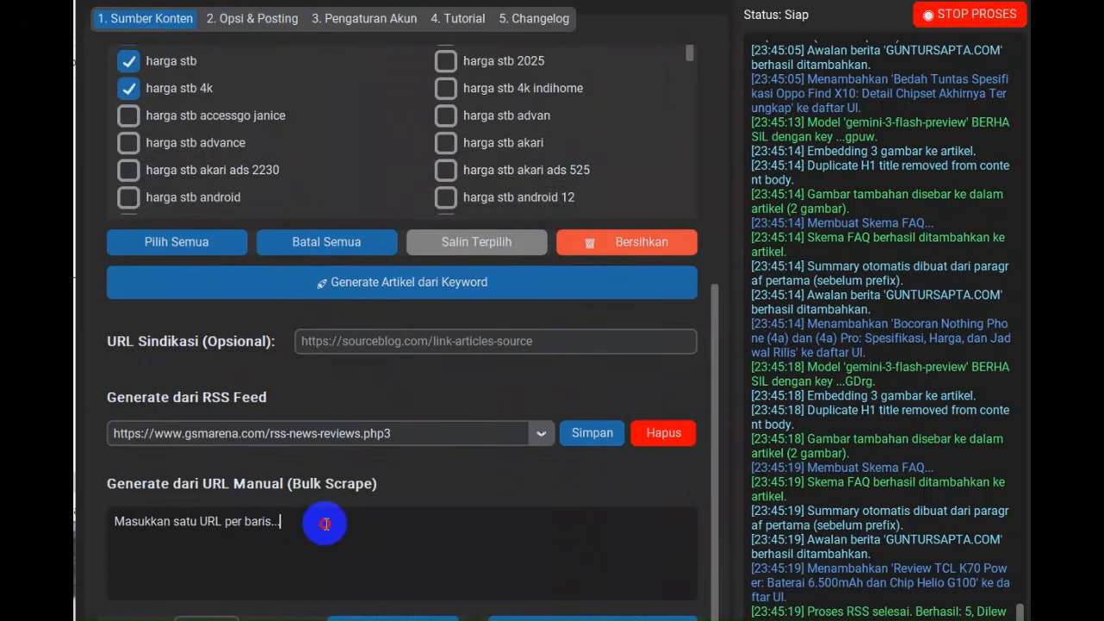
drag(327, 523, 154, 499)
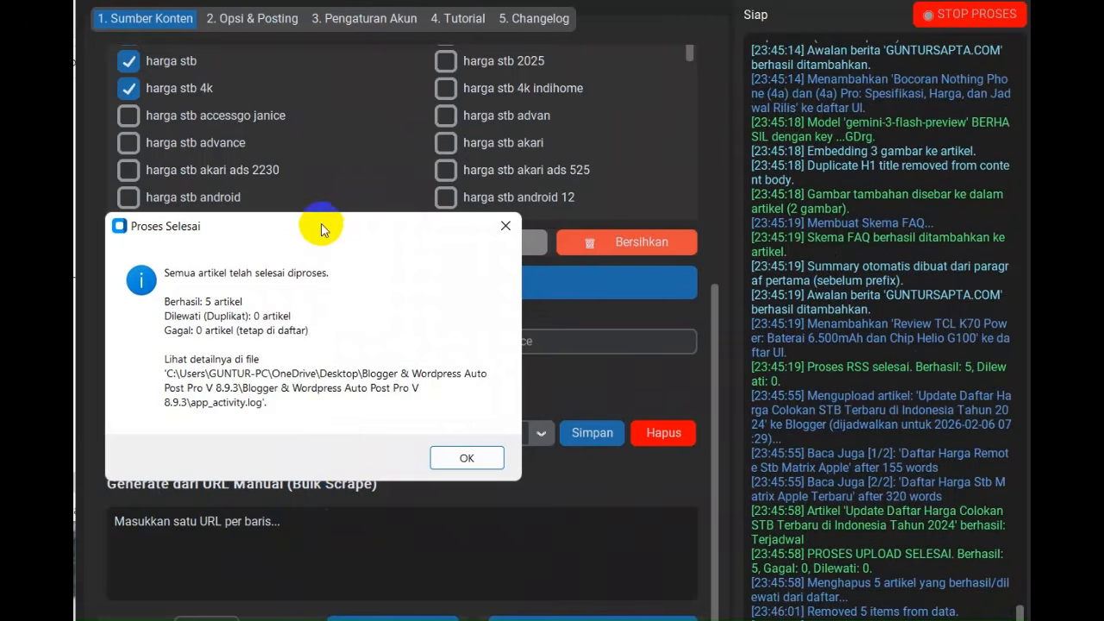
drag(320, 229, 483, 175)
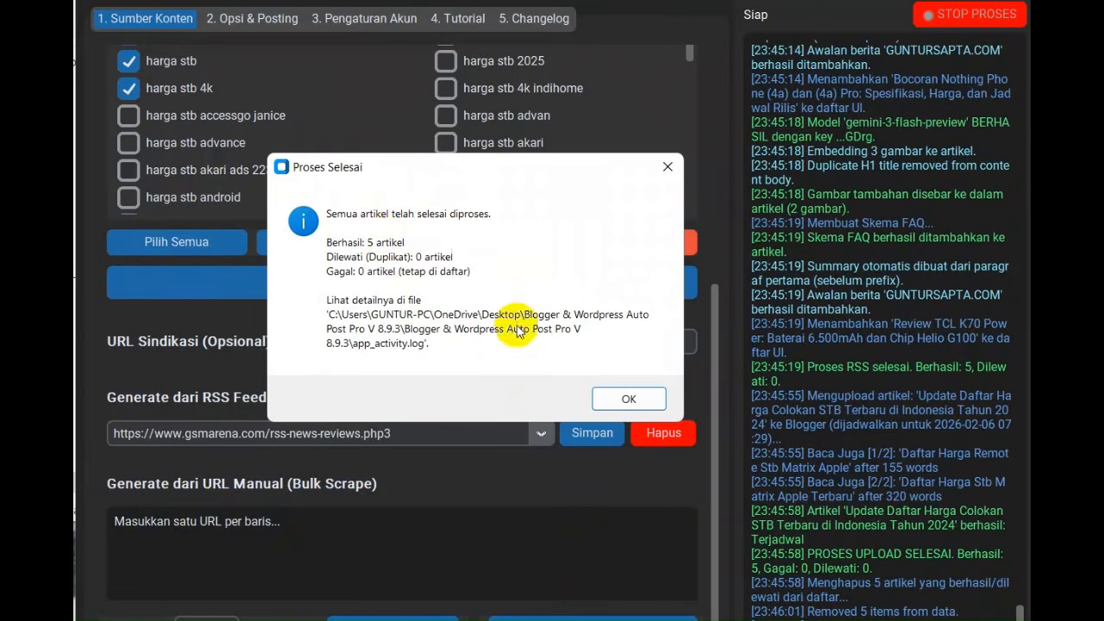
click(629, 399)
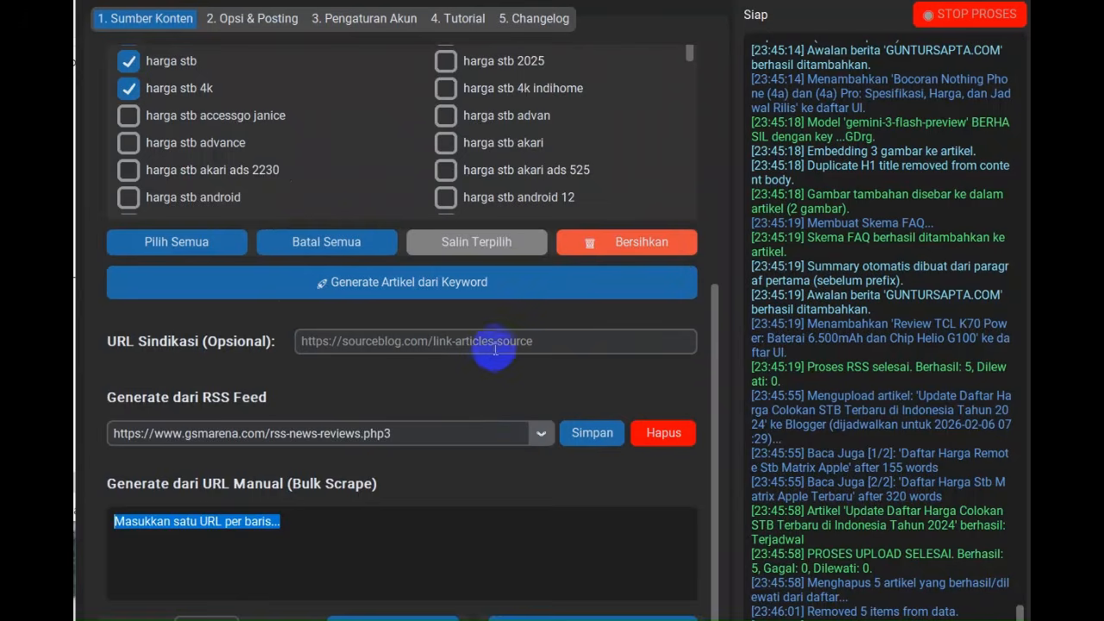
scroll(496, 349, up, 3)
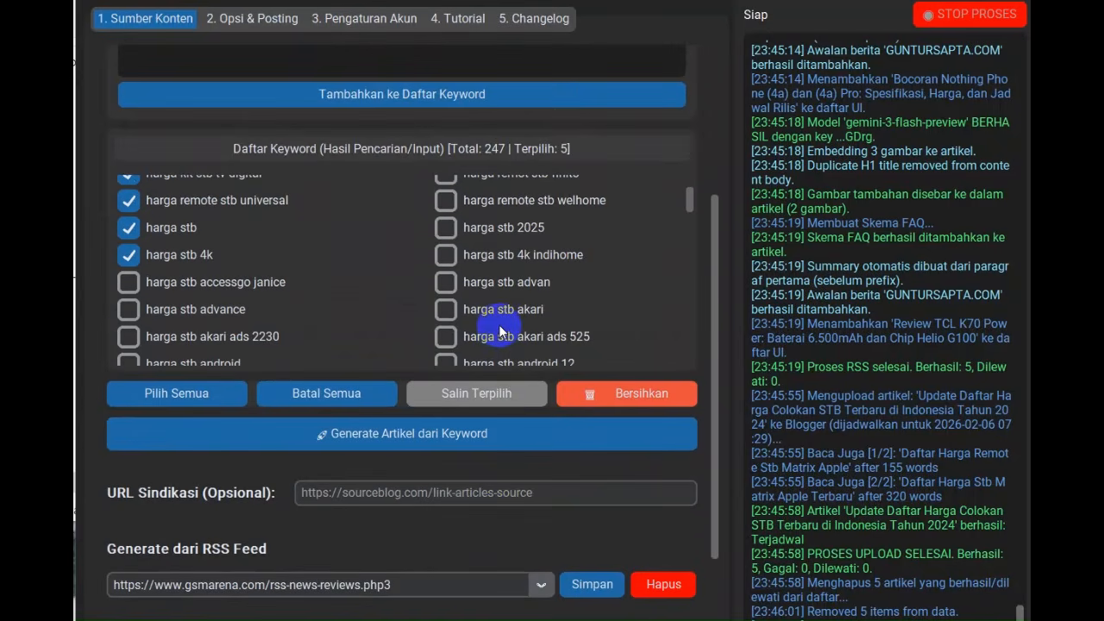